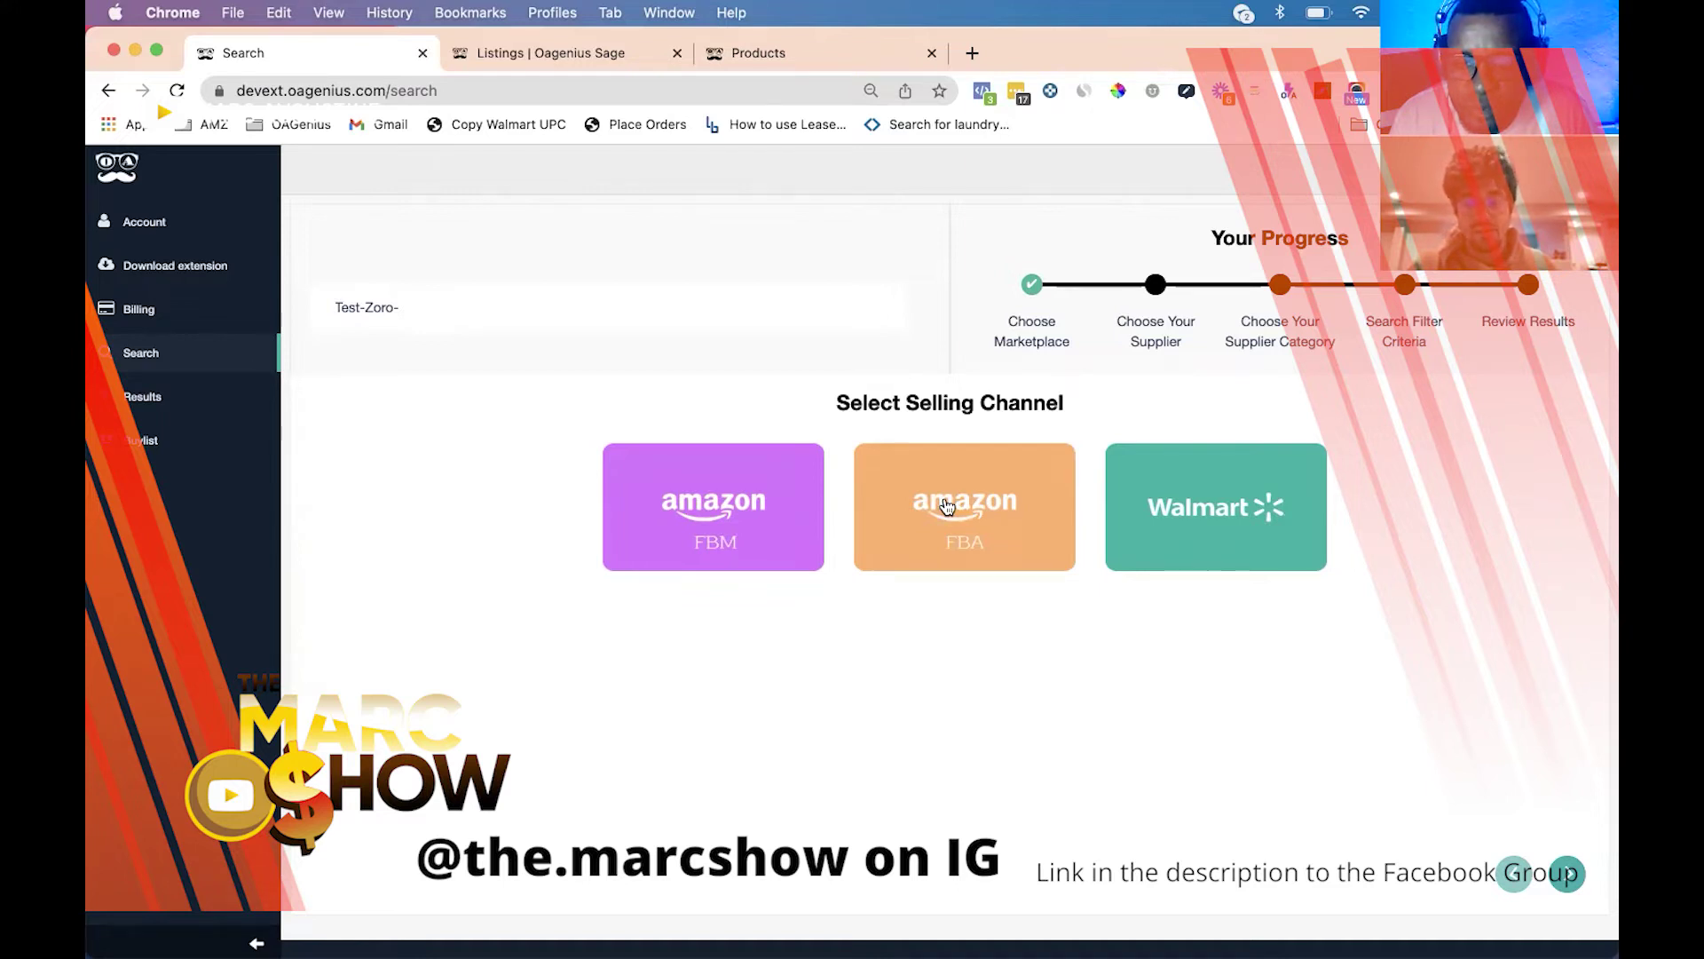
Step: Choose Amazon FBM as the selling channel and Zoro as the supplier, then continue to categories
left_click(1209, 491)
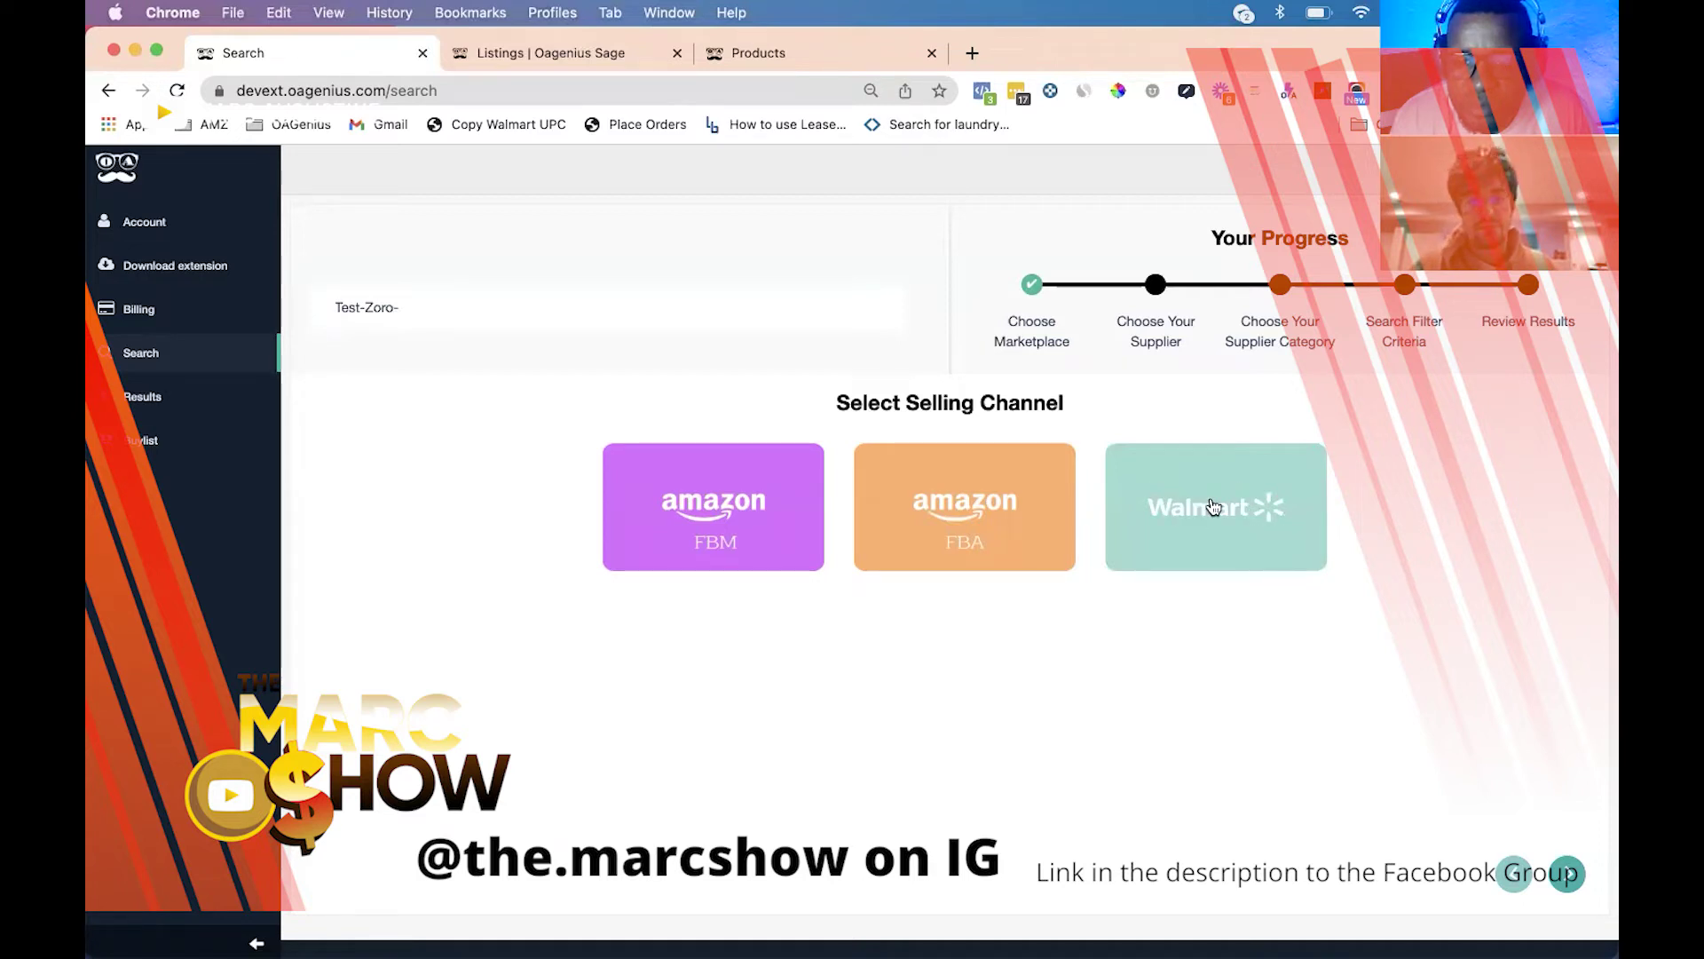
left_click(689, 536)
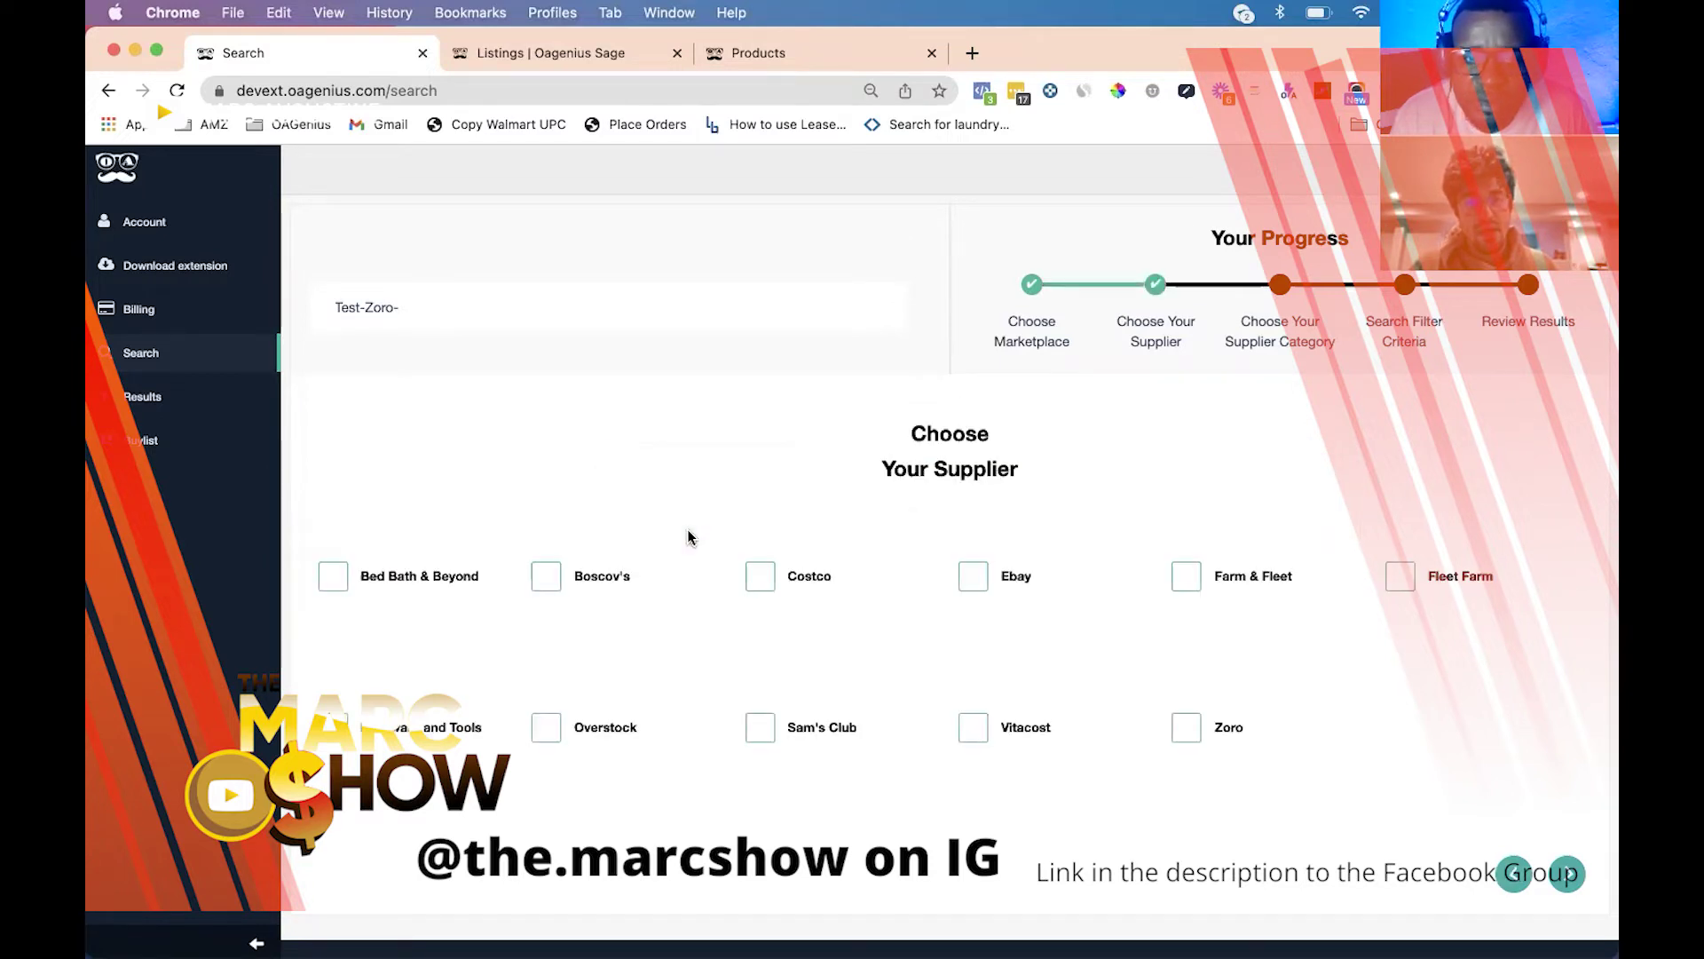
left_click(1186, 729)
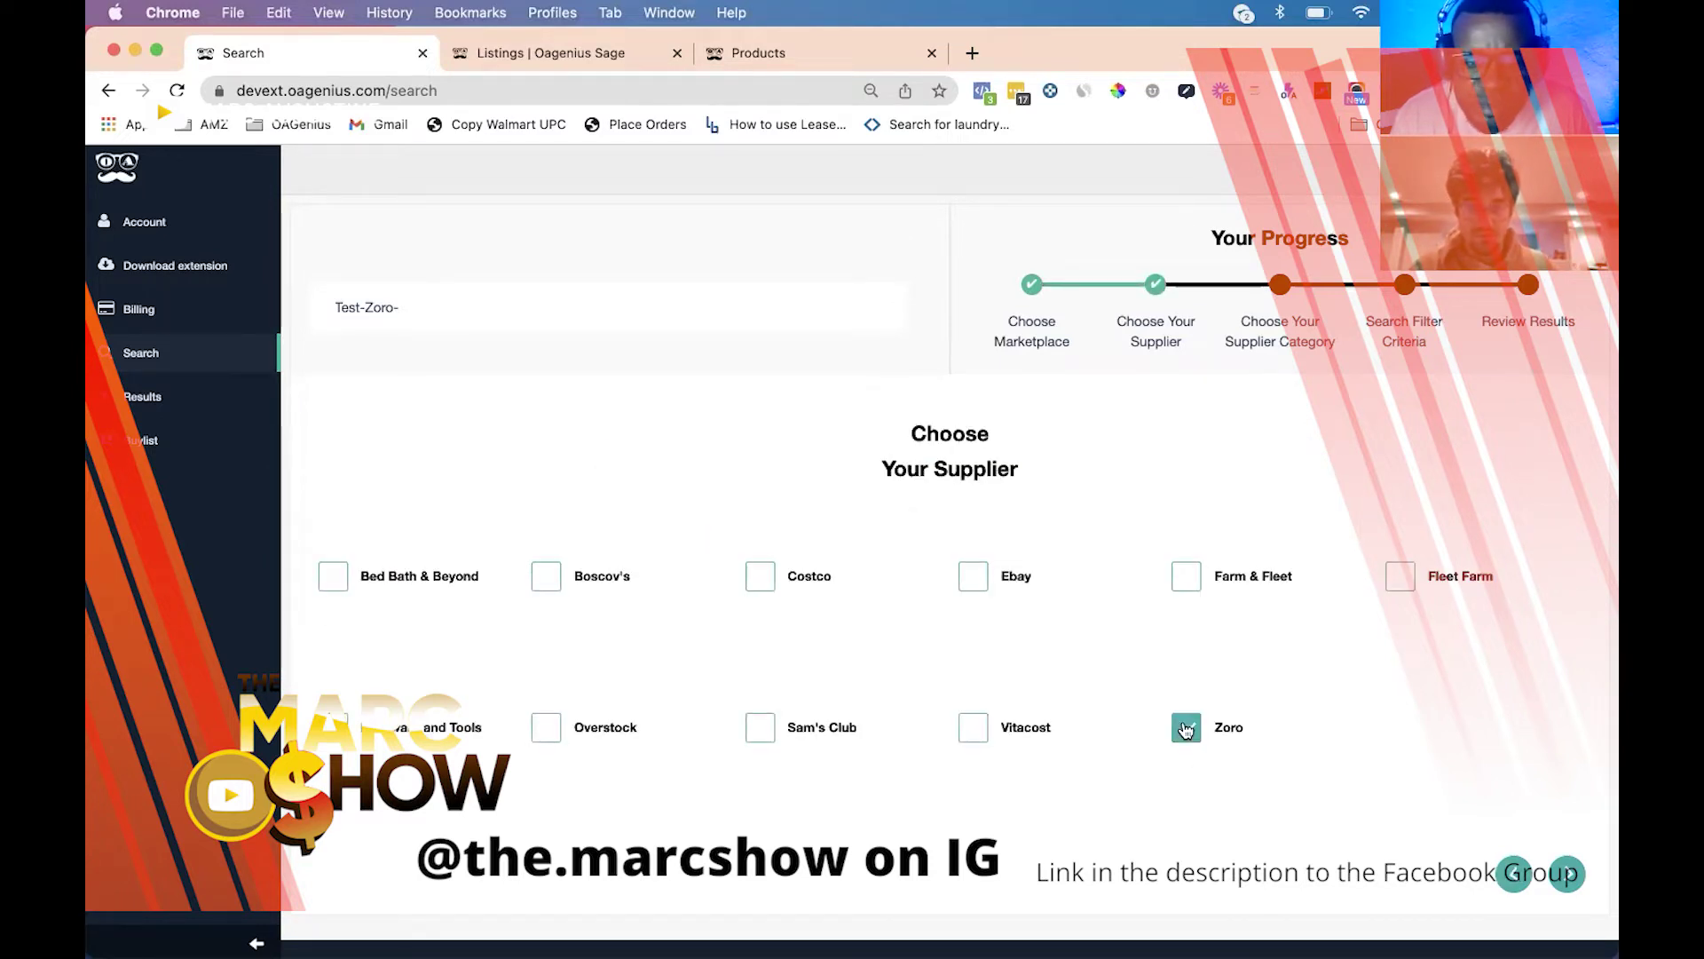
left_click(1570, 880)
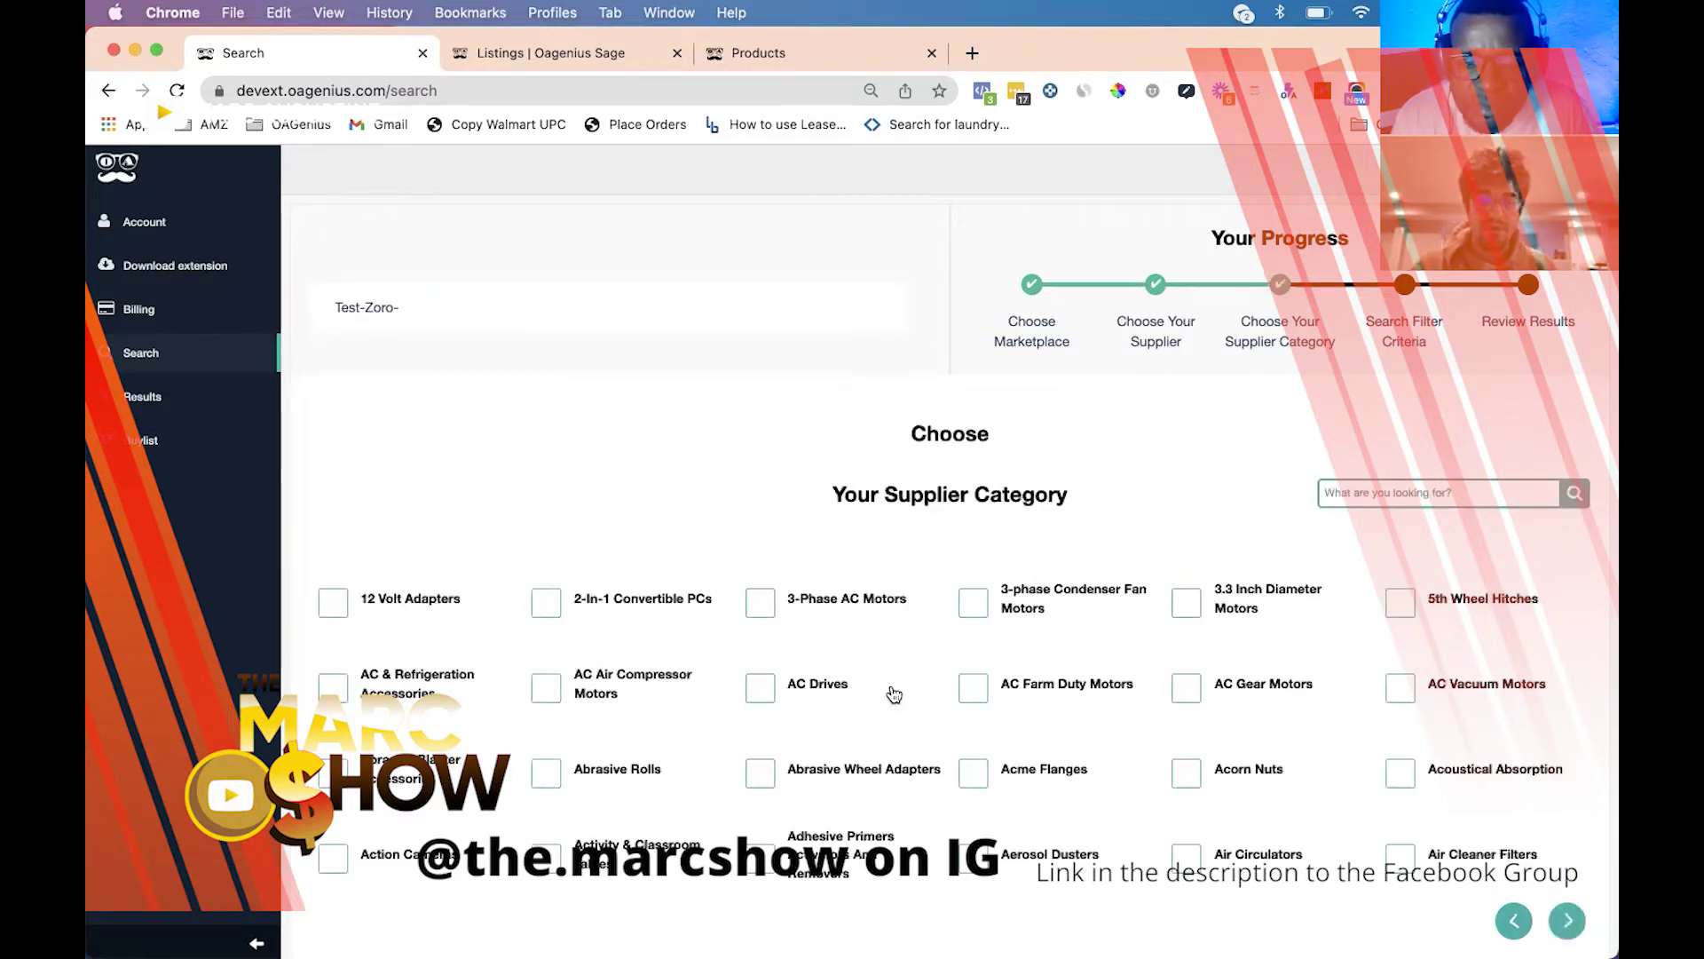
Step: Filter the Zoro category list by 'tools'
scroll(893, 692, "down", 1)
scroll(894, 694, "up", 1)
scroll(894, 694, "down", 20)
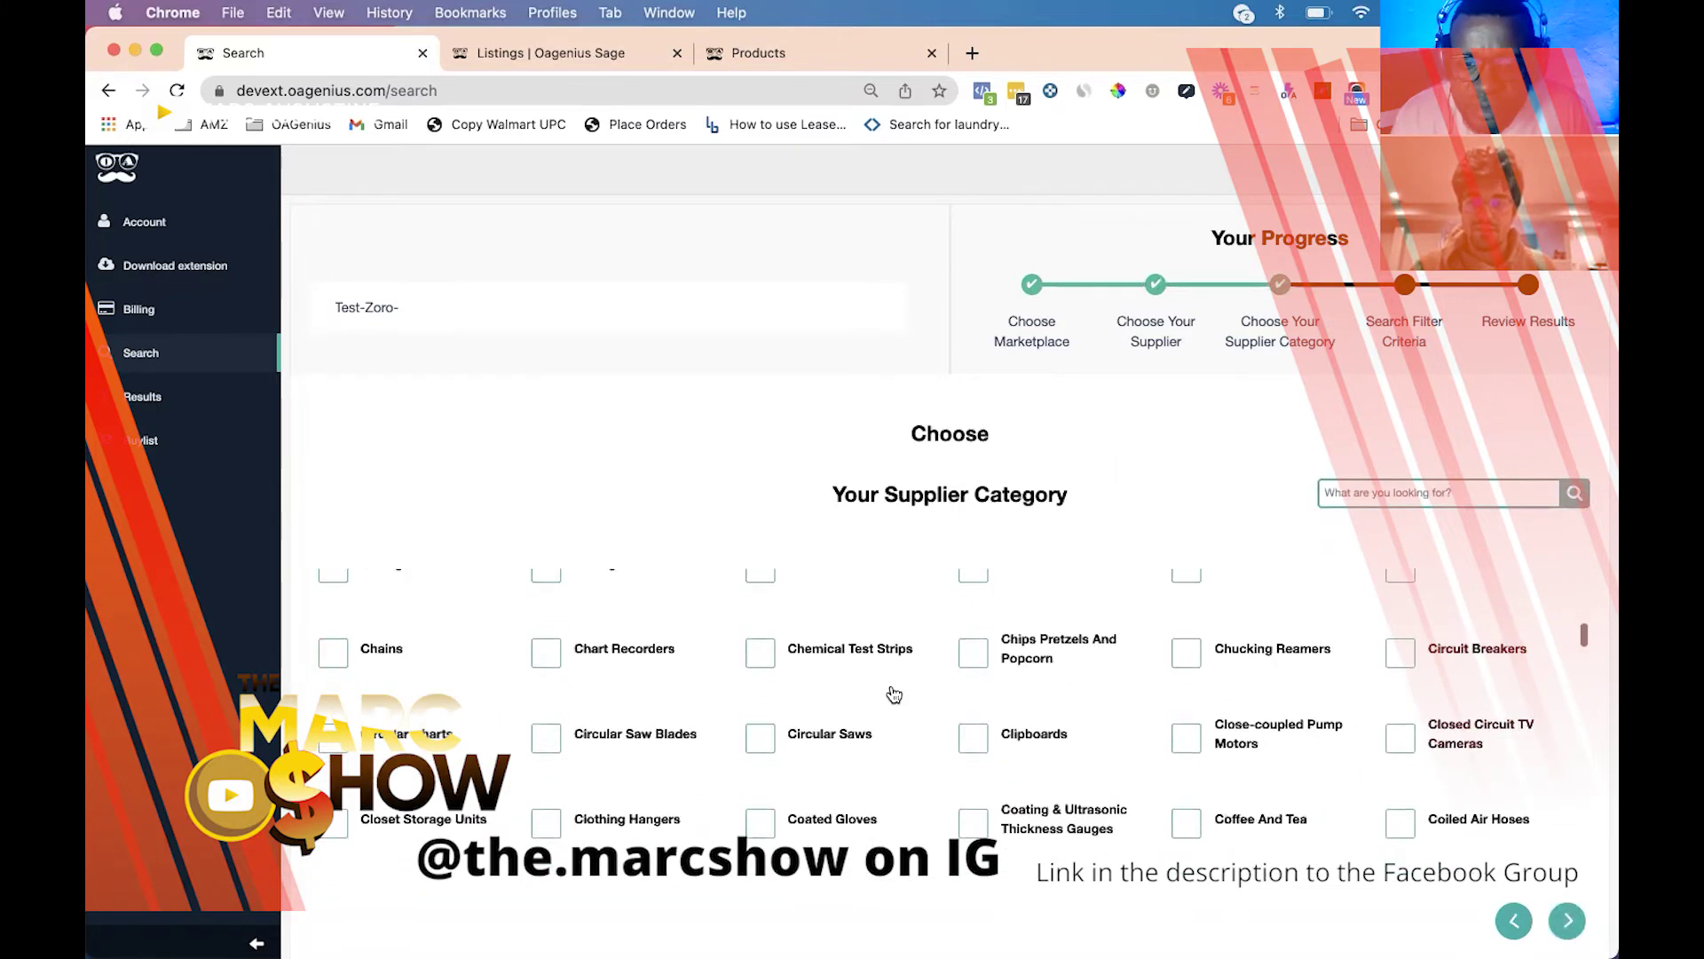
scroll(892, 688, "up", 20)
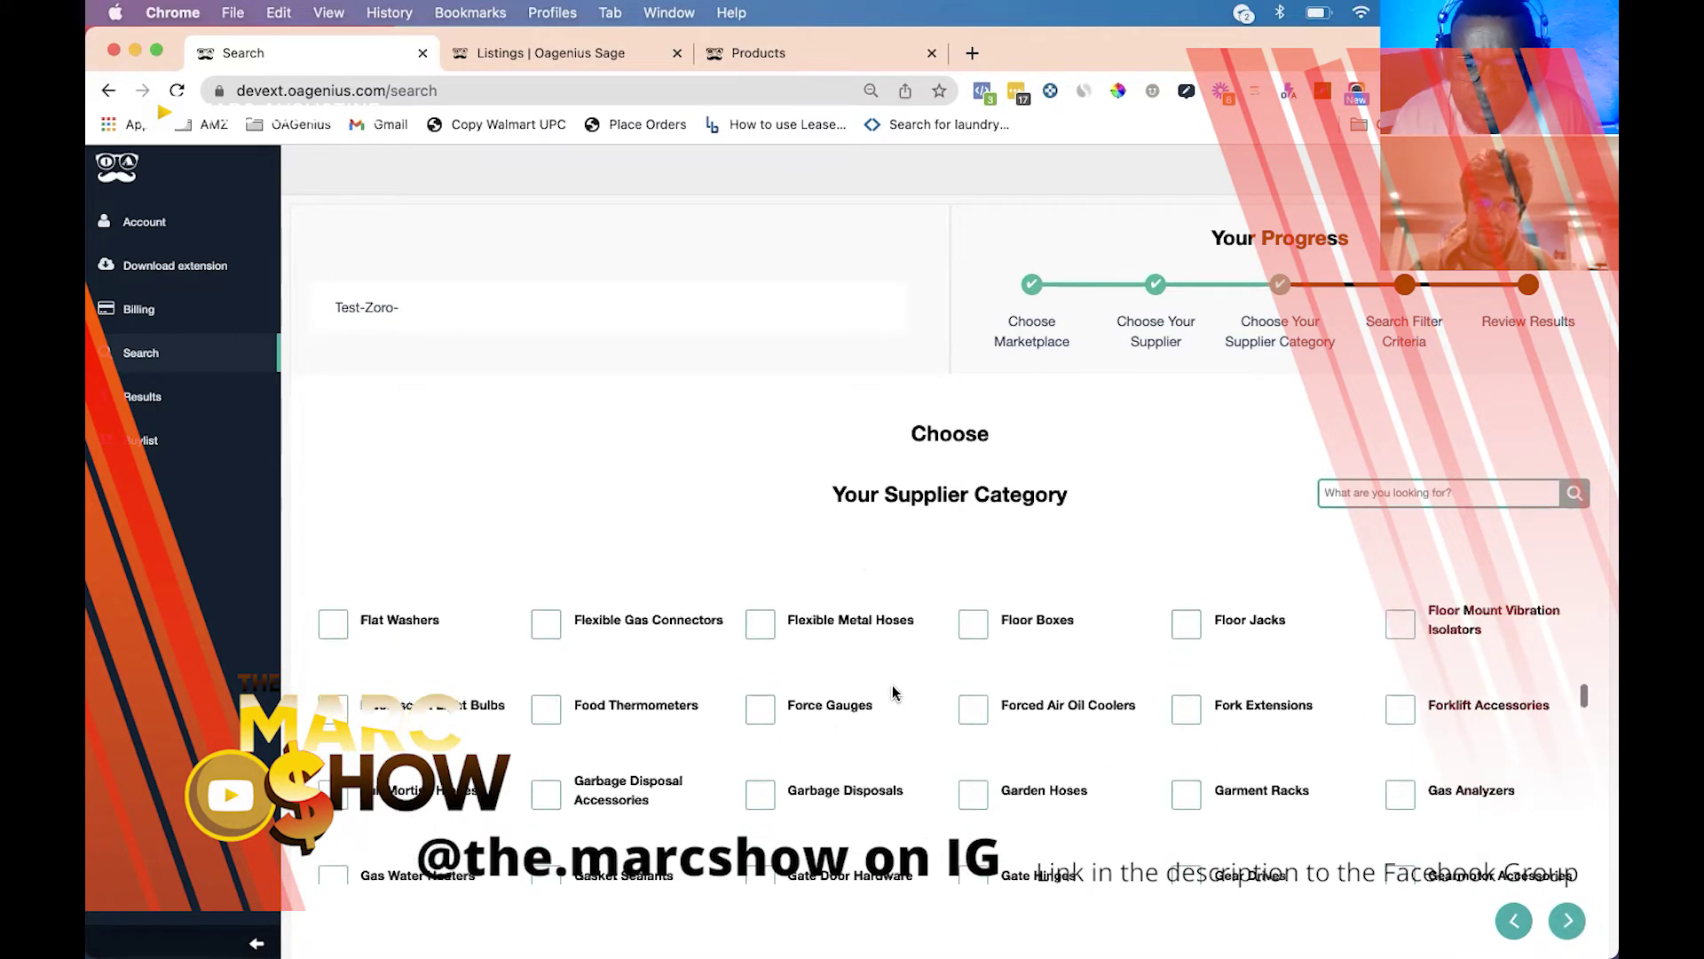
left_click(1452, 493)
type("tools")
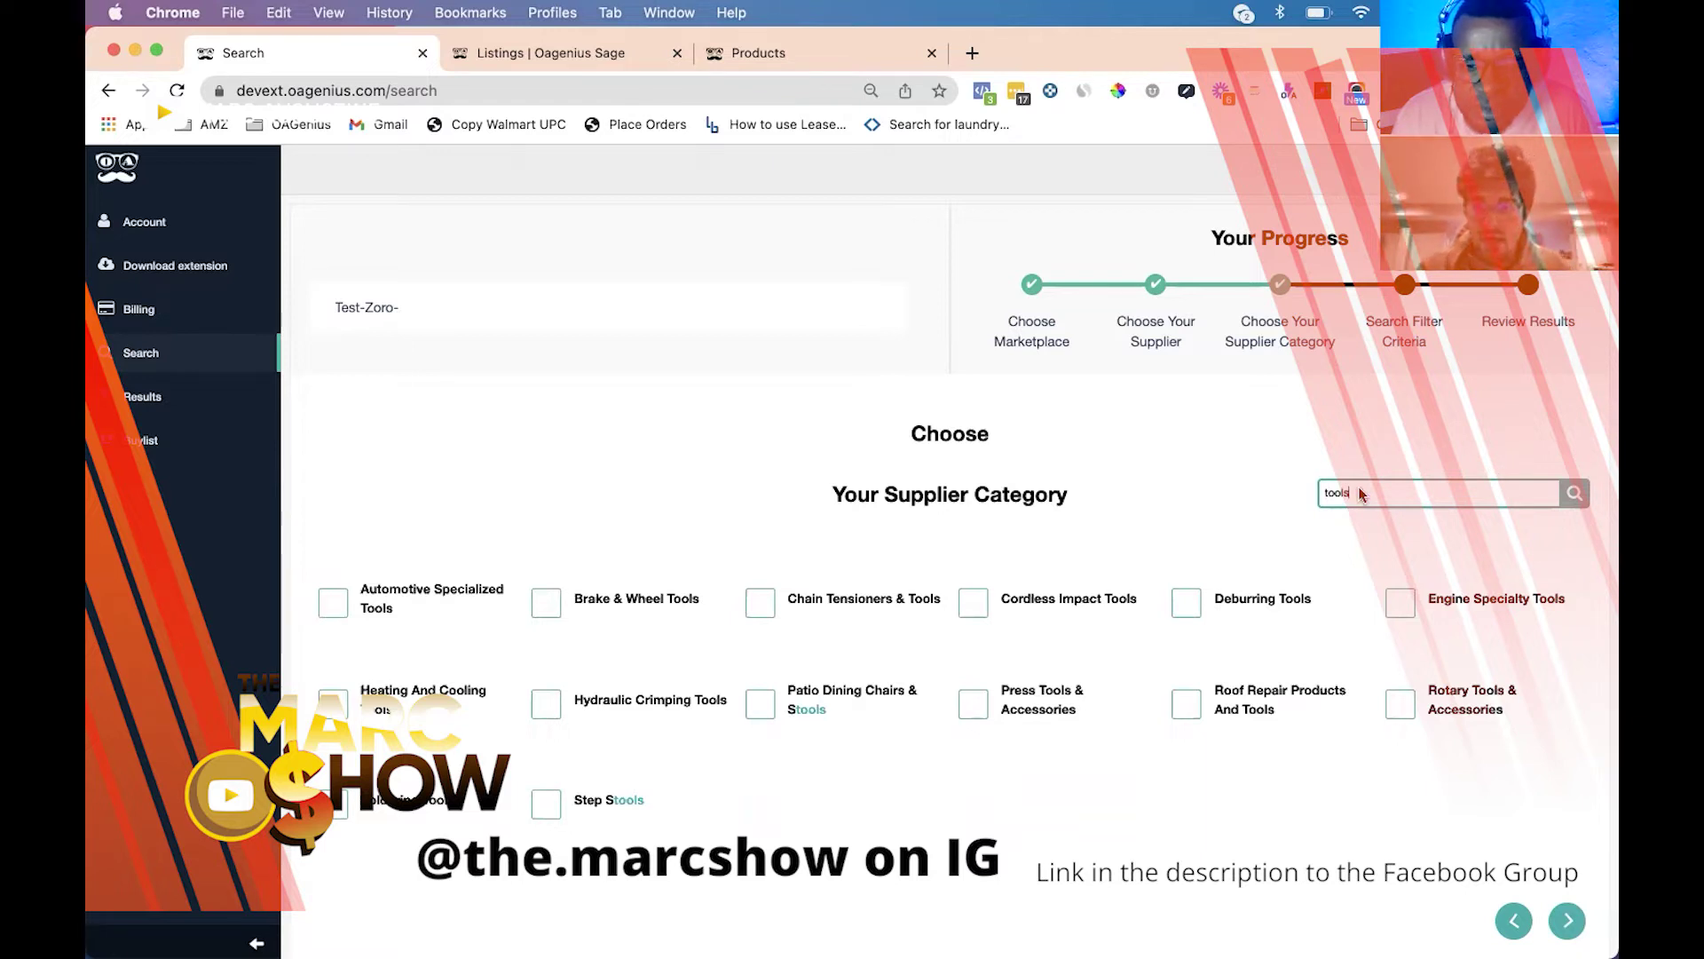
Step: Tick ten tool categories, from Automotive Specialized Tools through Deburring, Rotary, Press and Hydraulic Crimping Tools
left_click(334, 604)
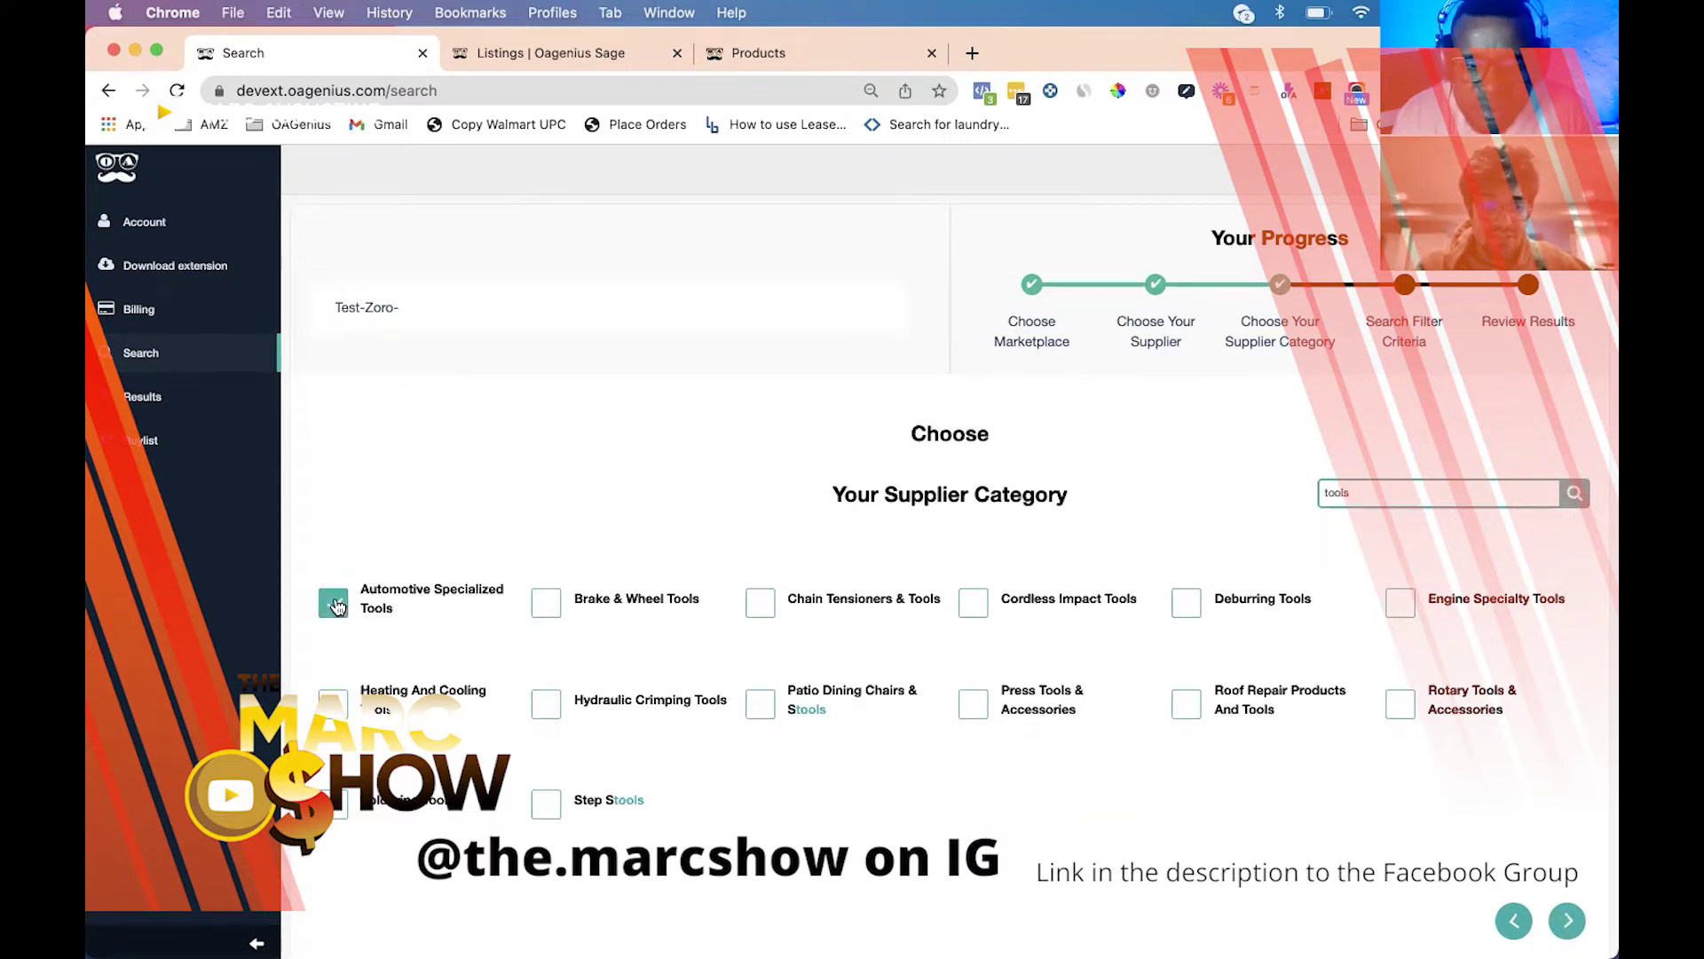
left_click(545, 603)
left_click(761, 609)
left_click(974, 611)
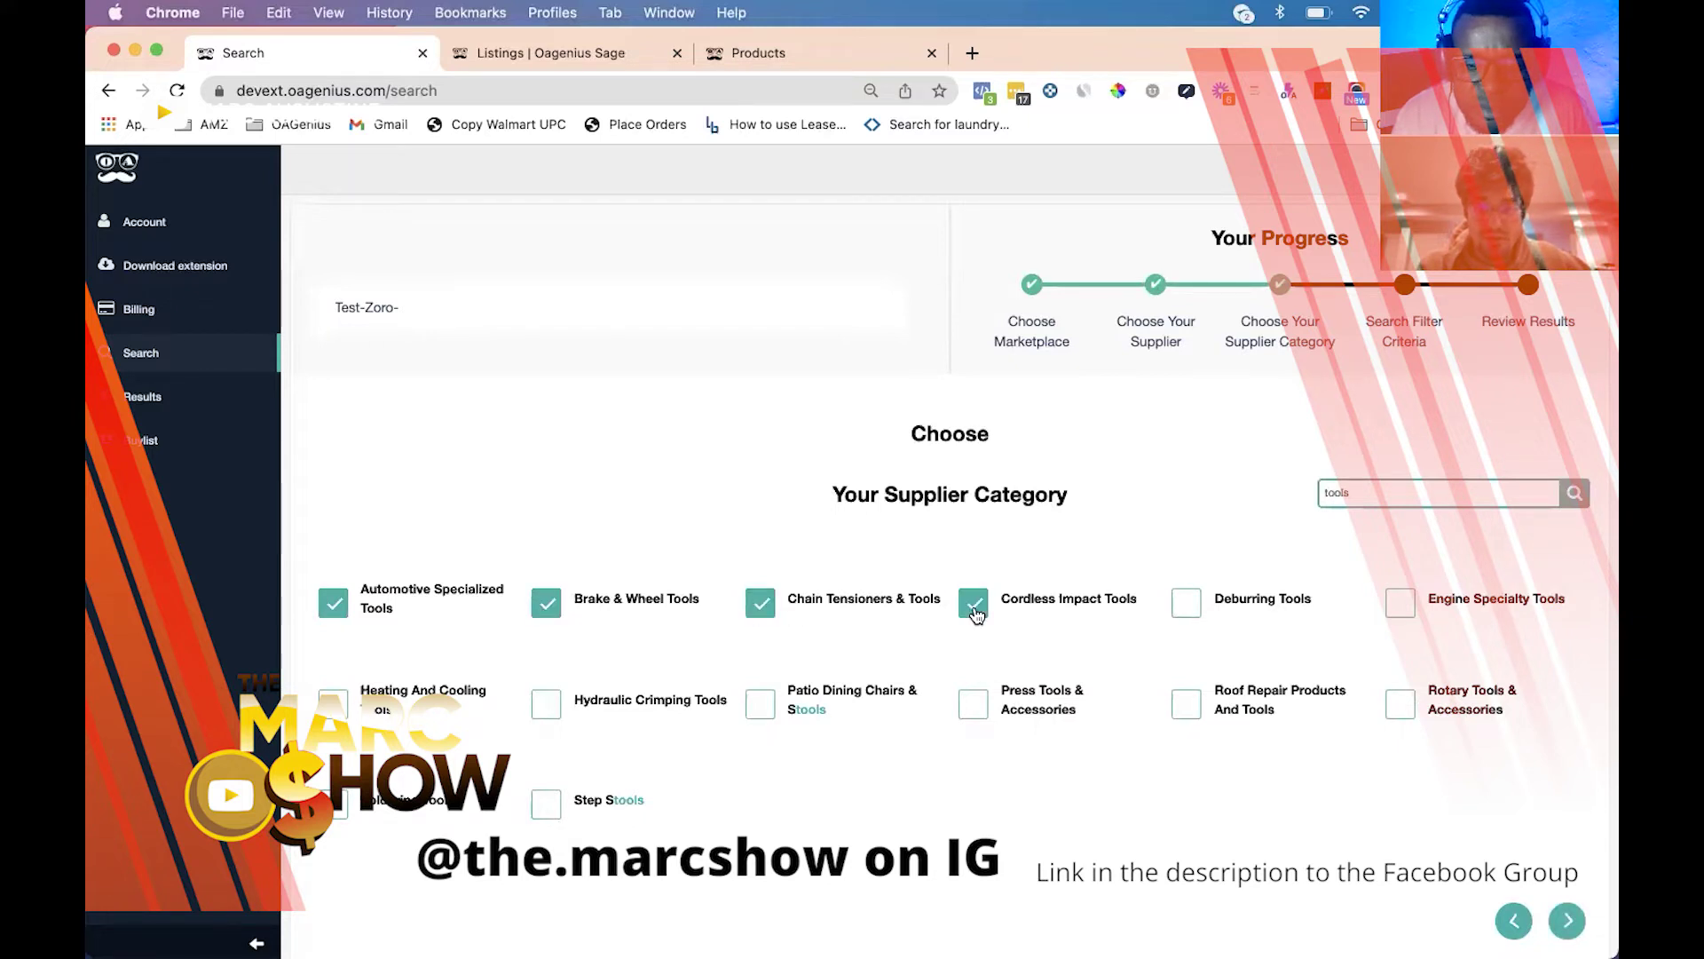
left_click(1189, 605)
left_click(1400, 605)
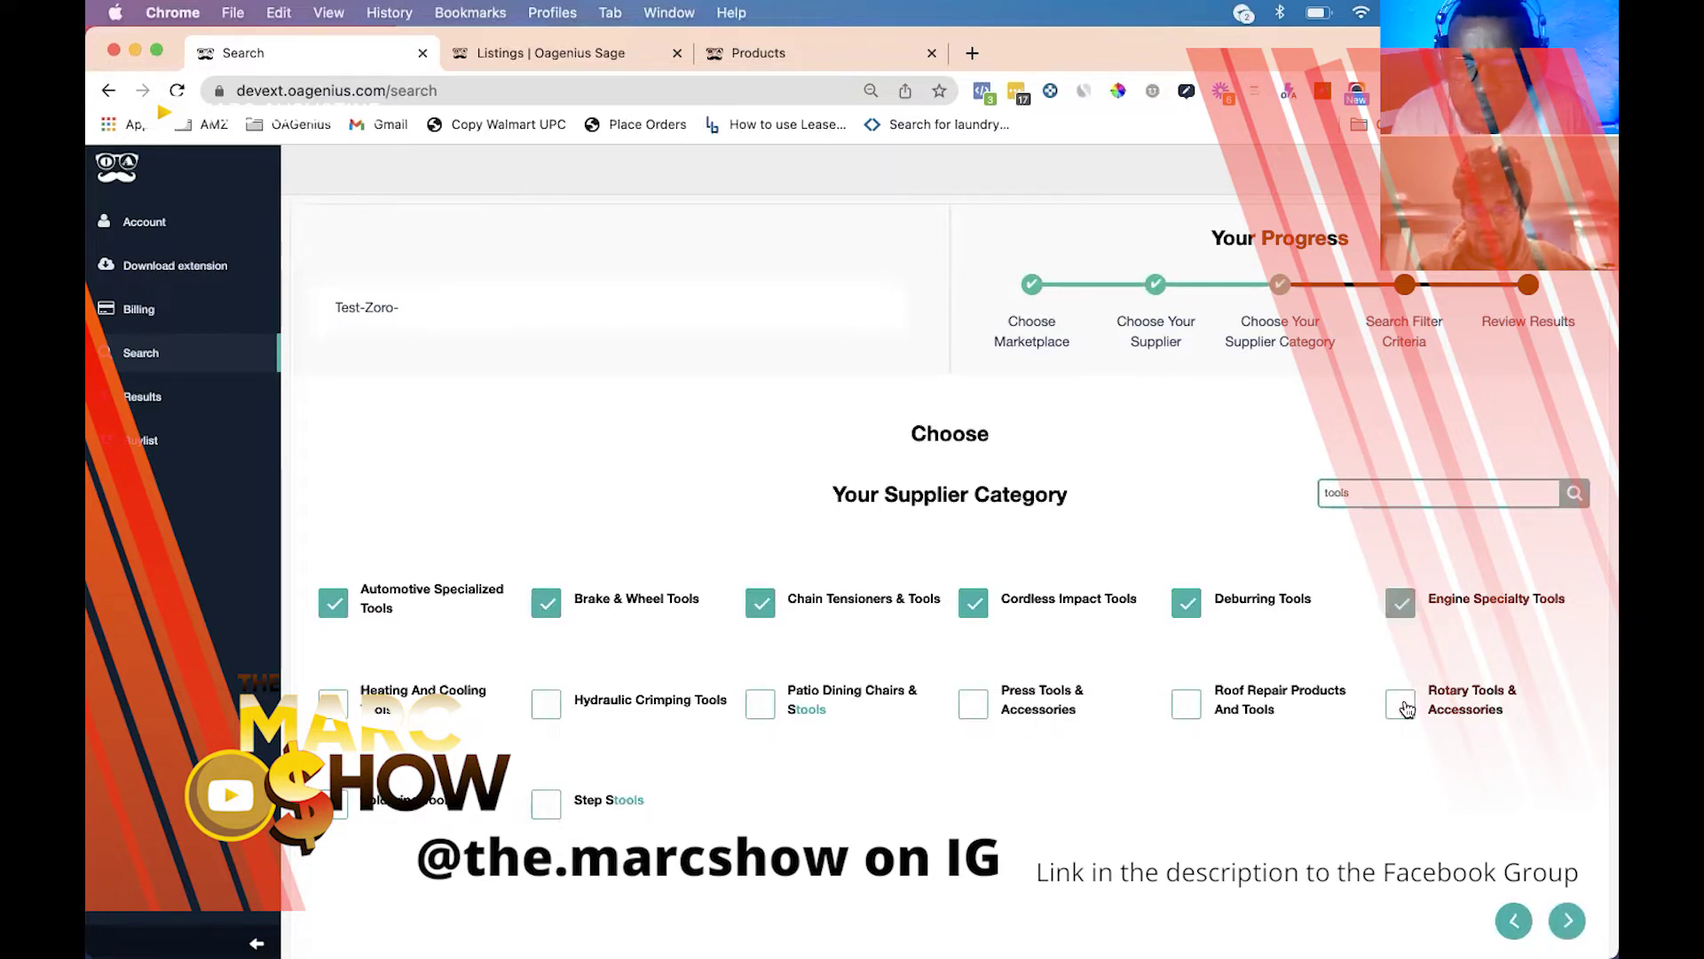
left_click(1402, 711)
left_click(1187, 708)
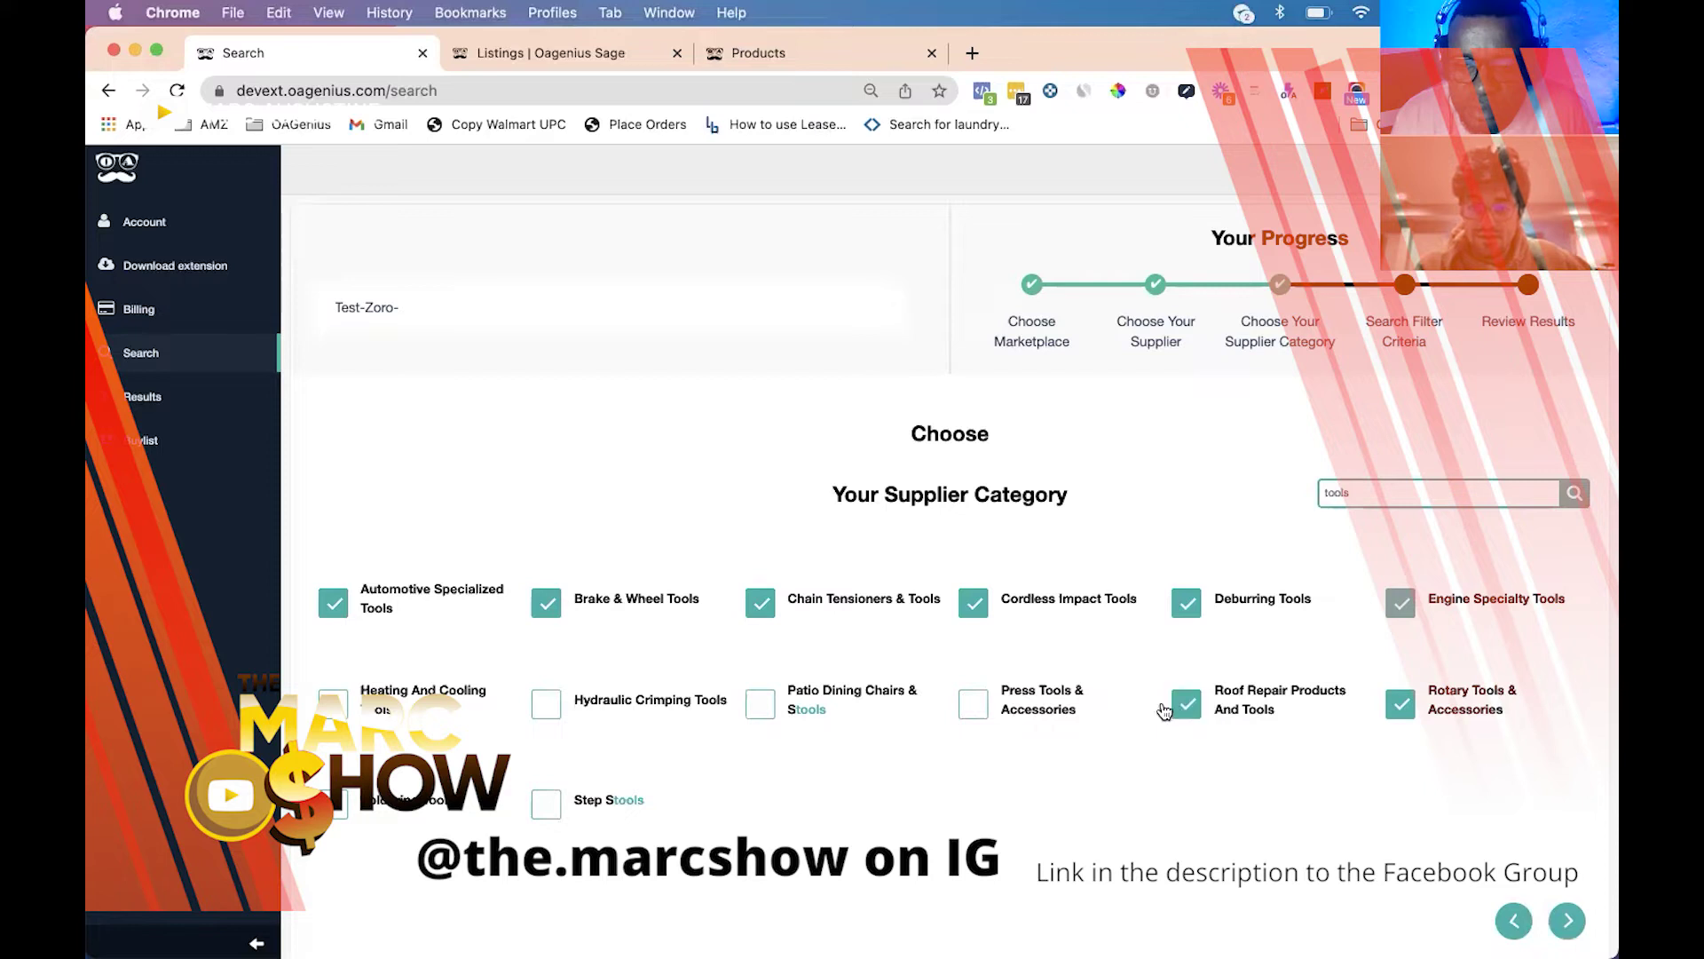
left_click(971, 708)
left_click(546, 706)
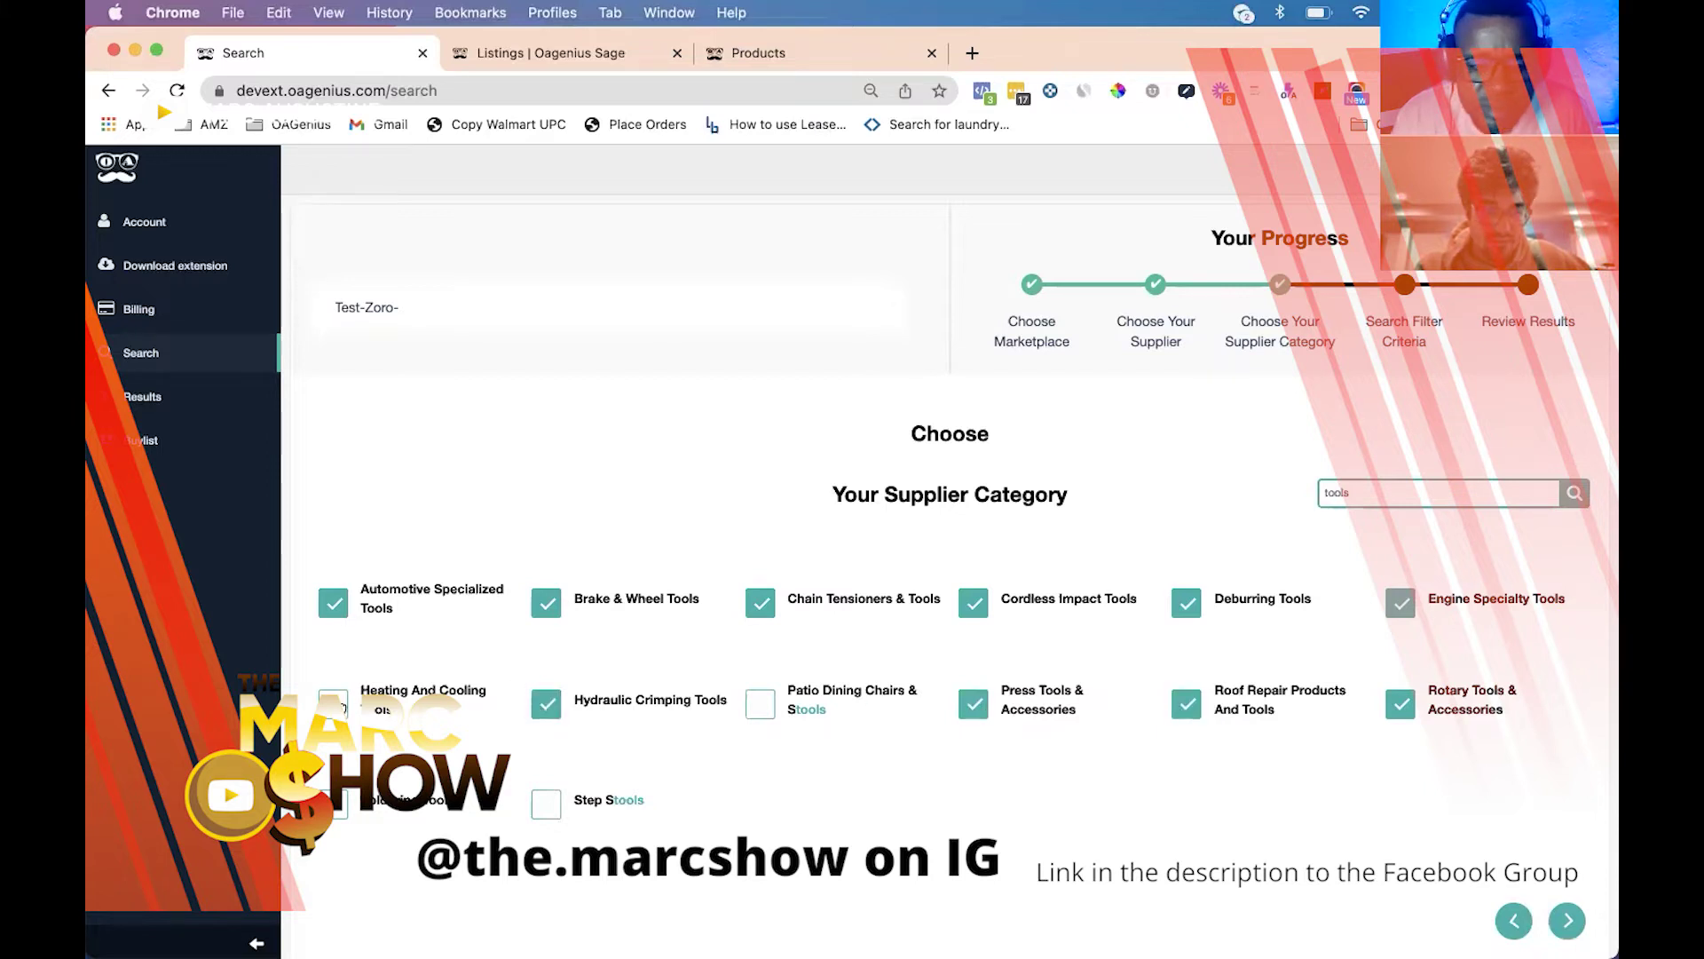
Step: Reapply the 'tools' filter and advance to the Search Filter Criteria step
left_click(333, 704)
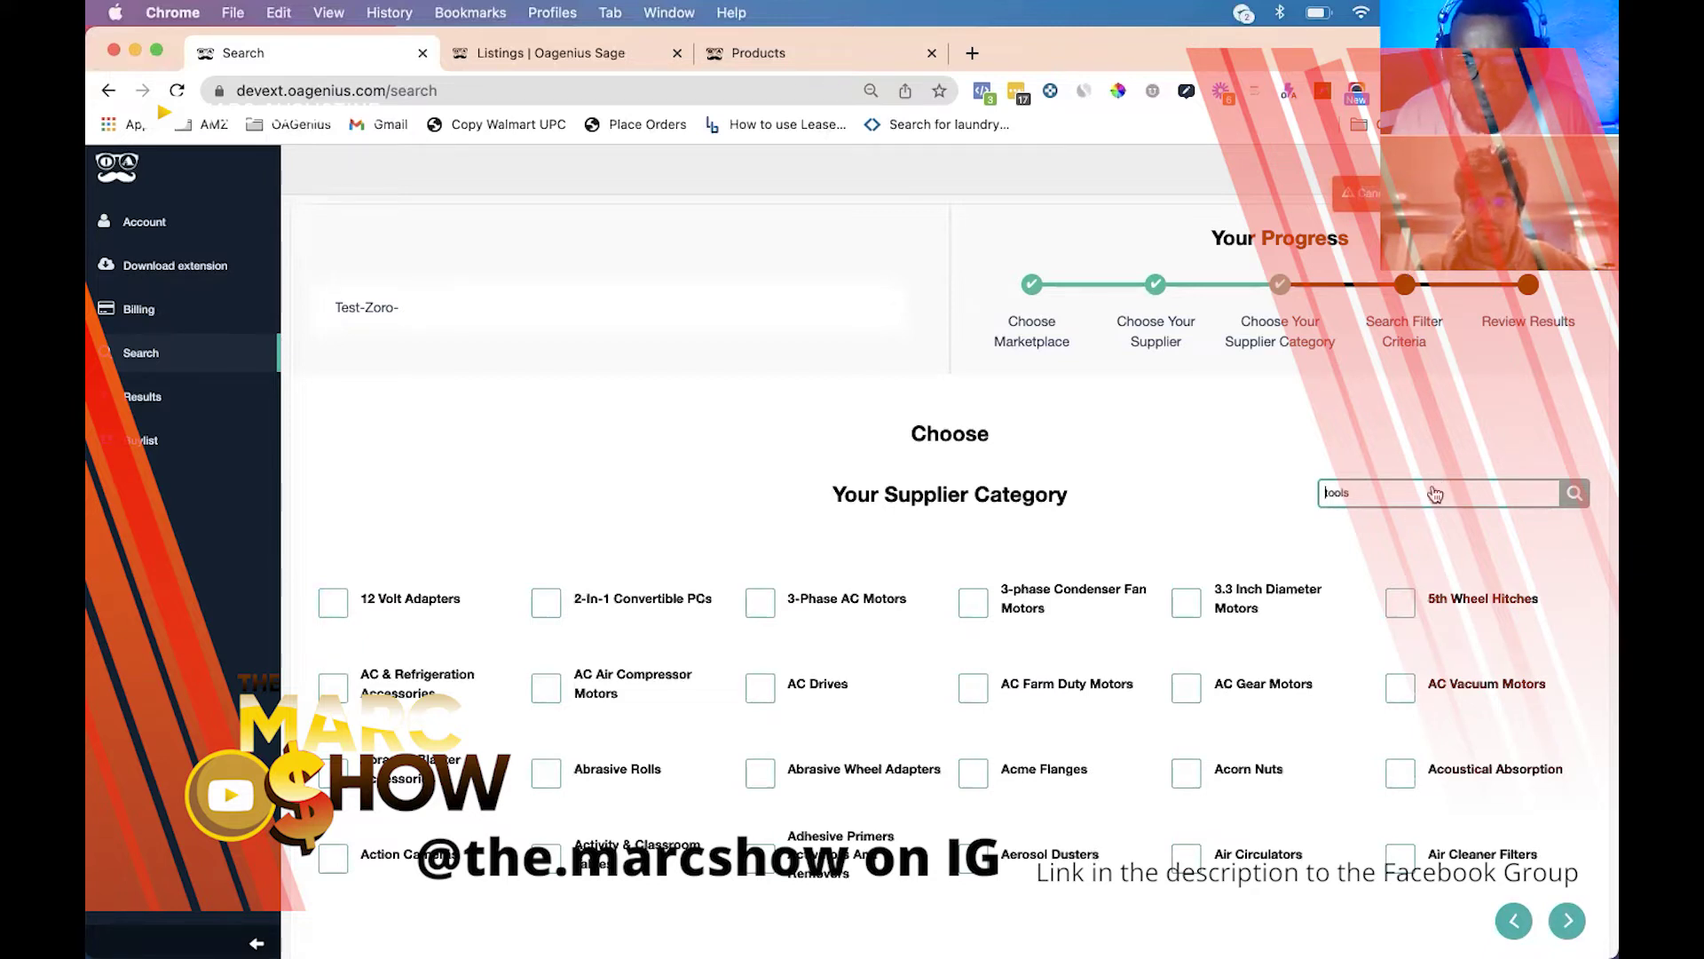
key("Return")
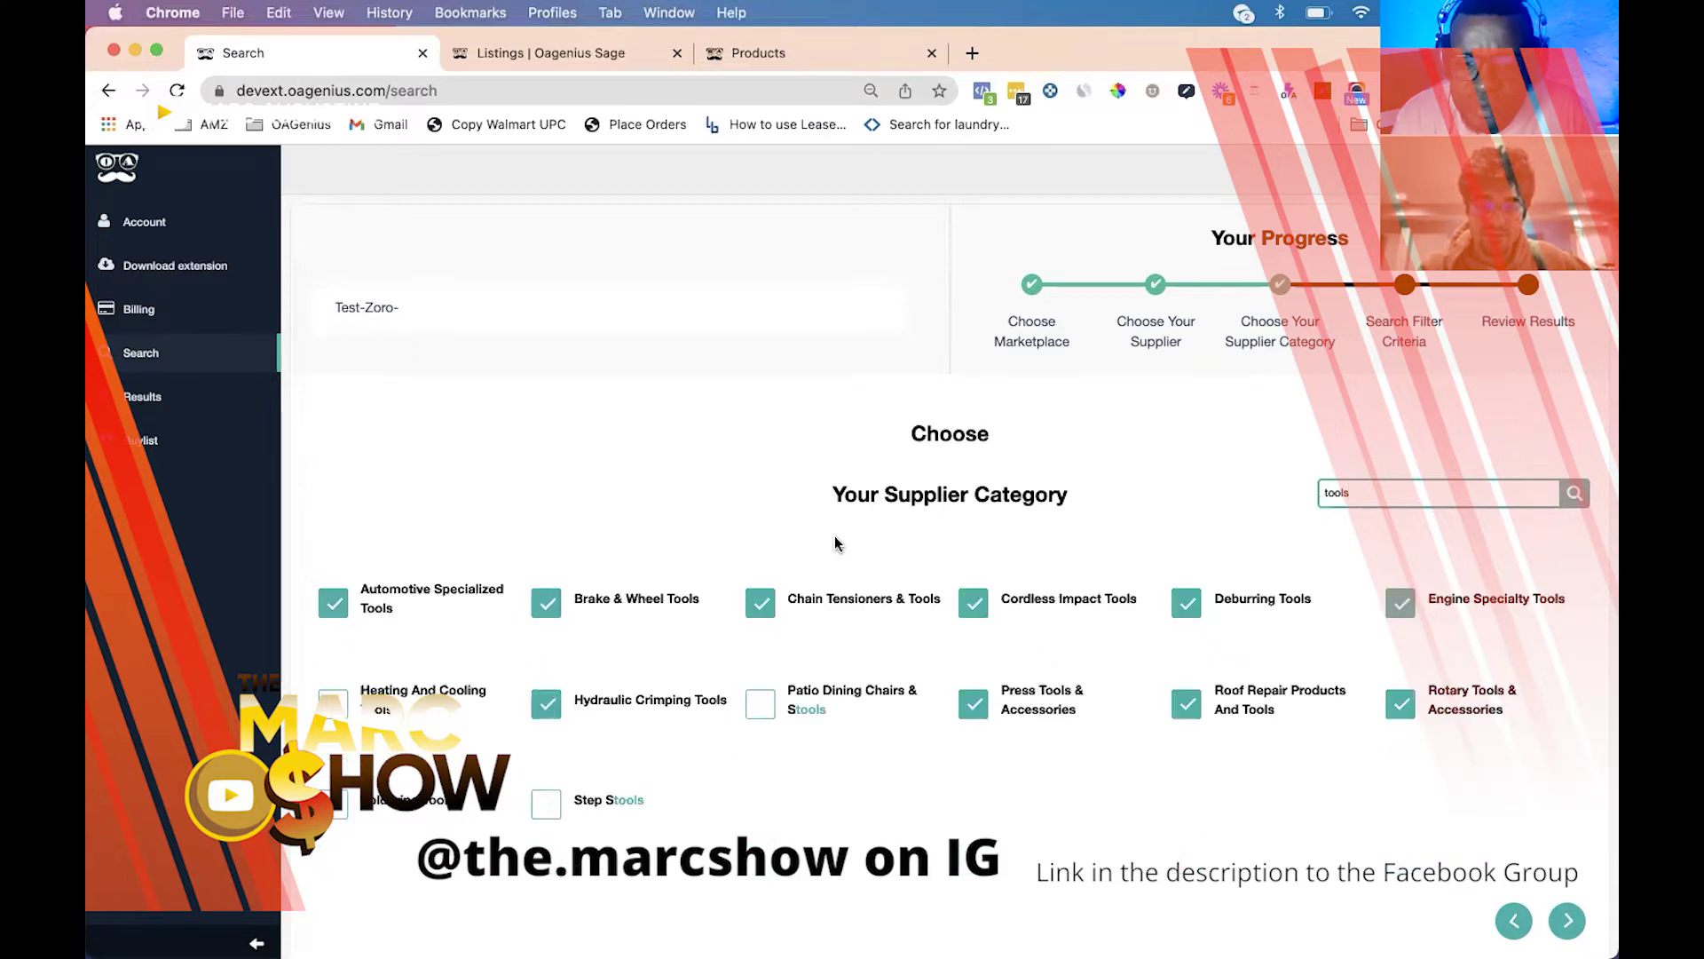
left_click(1567, 920)
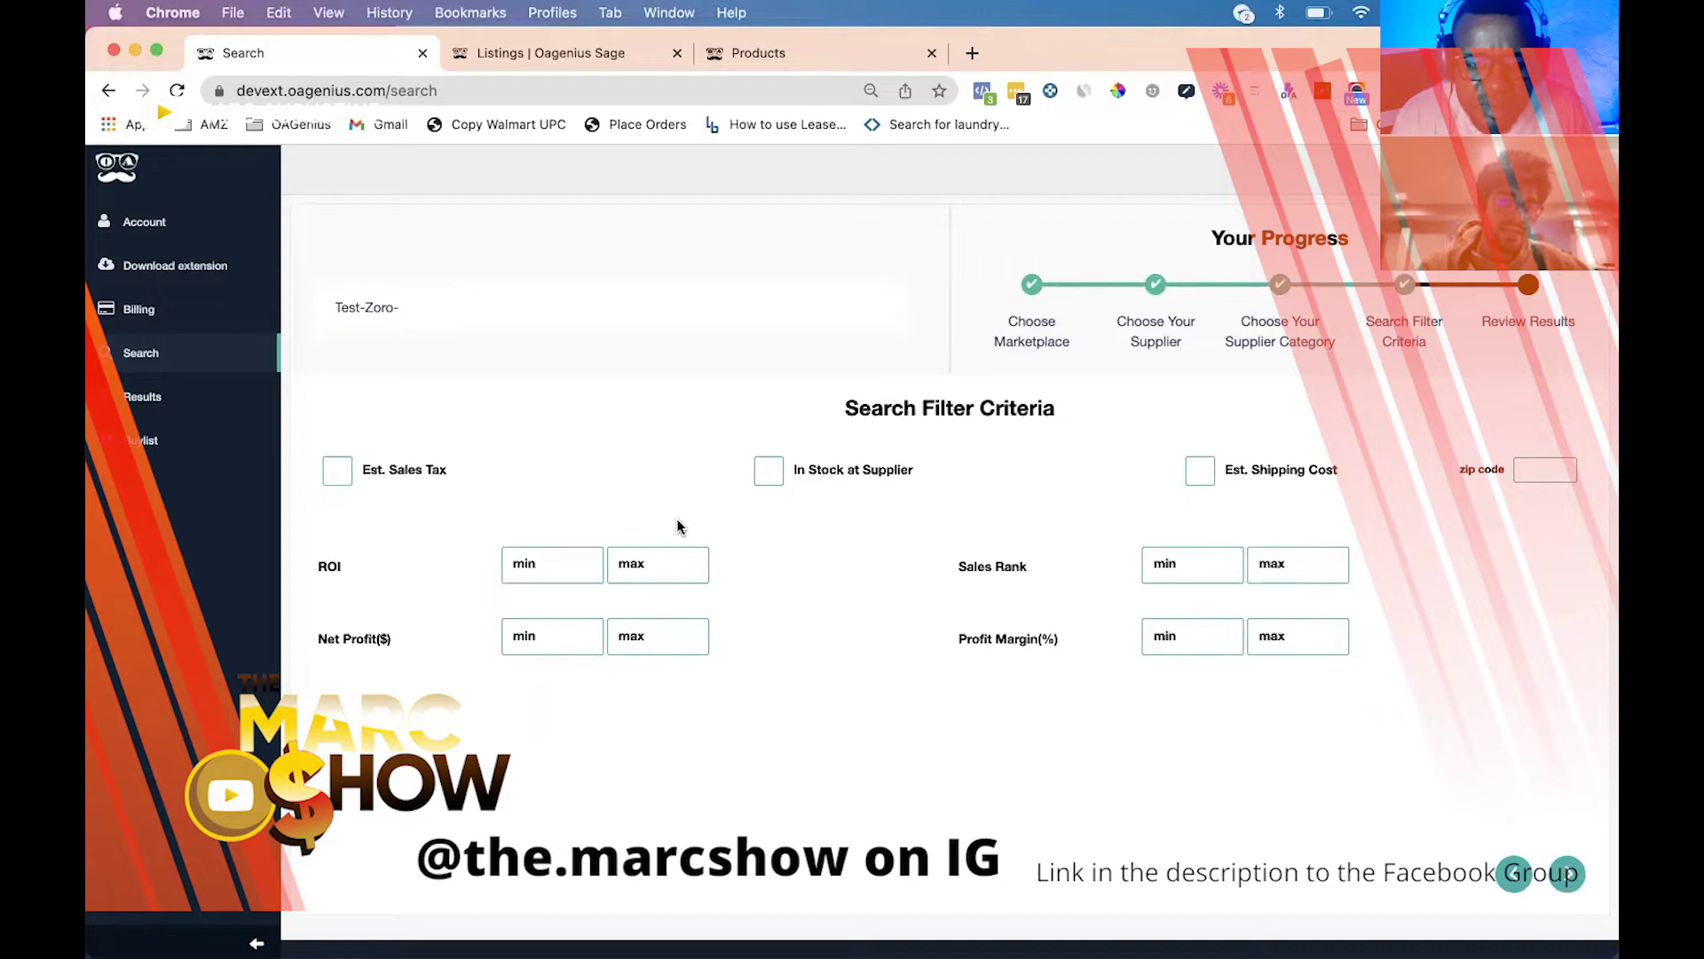
Step: Factor in sales tax and shipping, require in-stock items, and use zip code 90210
left_click(337, 475)
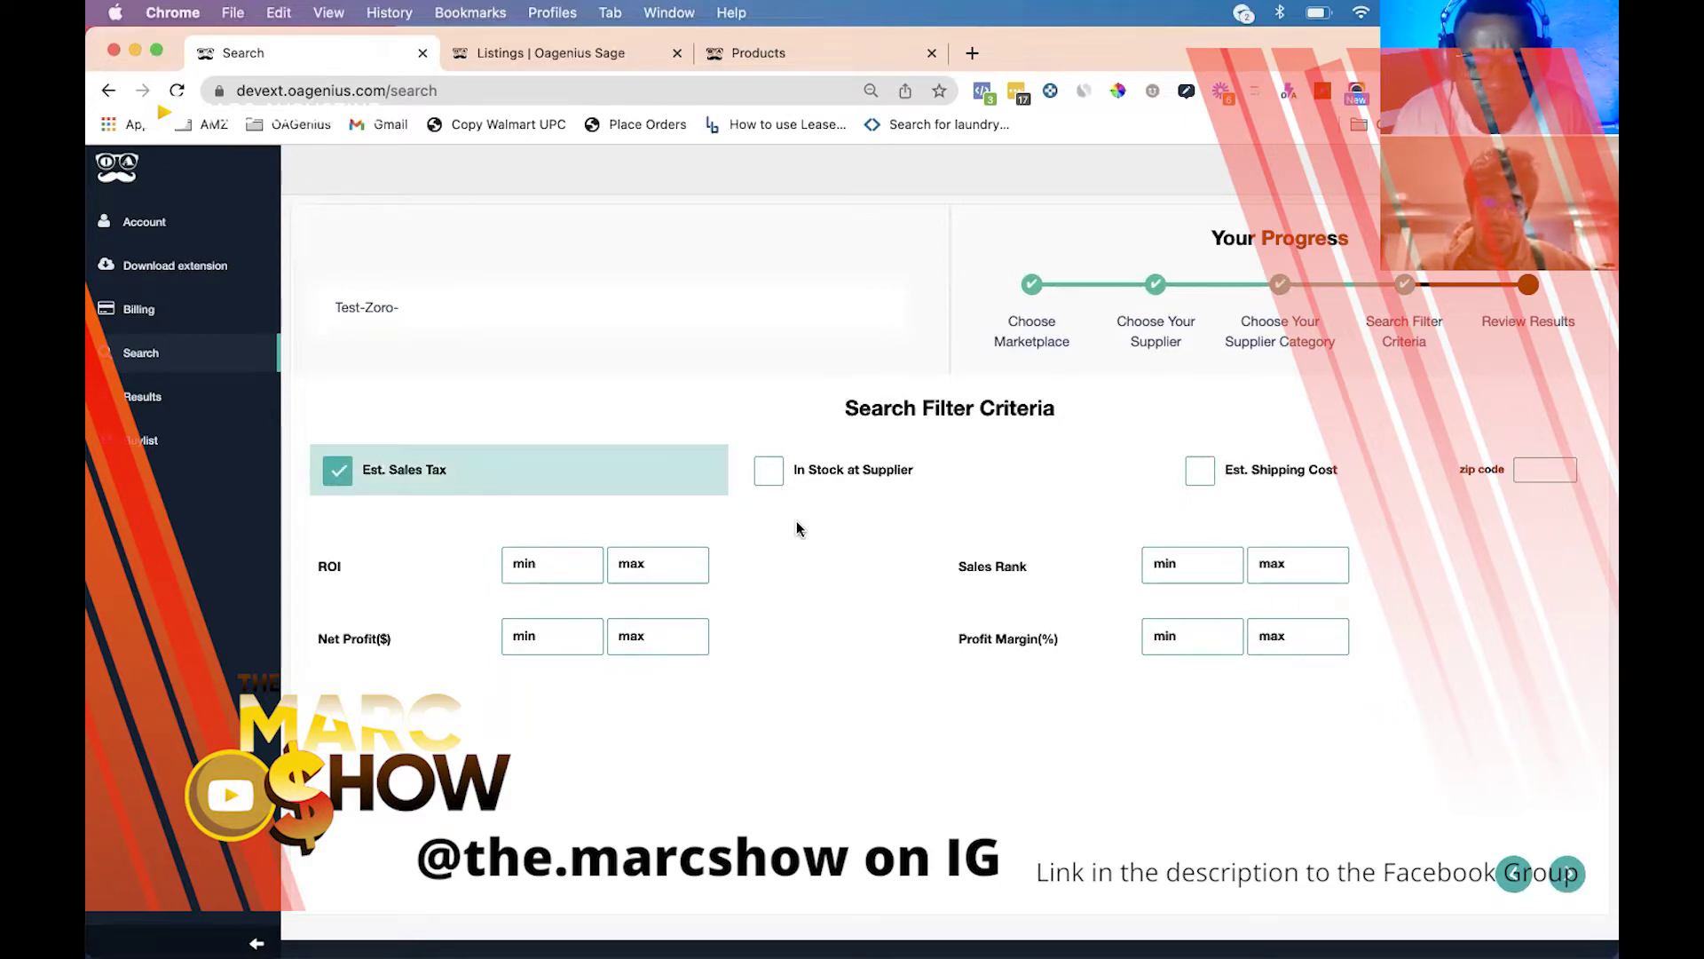
left_click(773, 477)
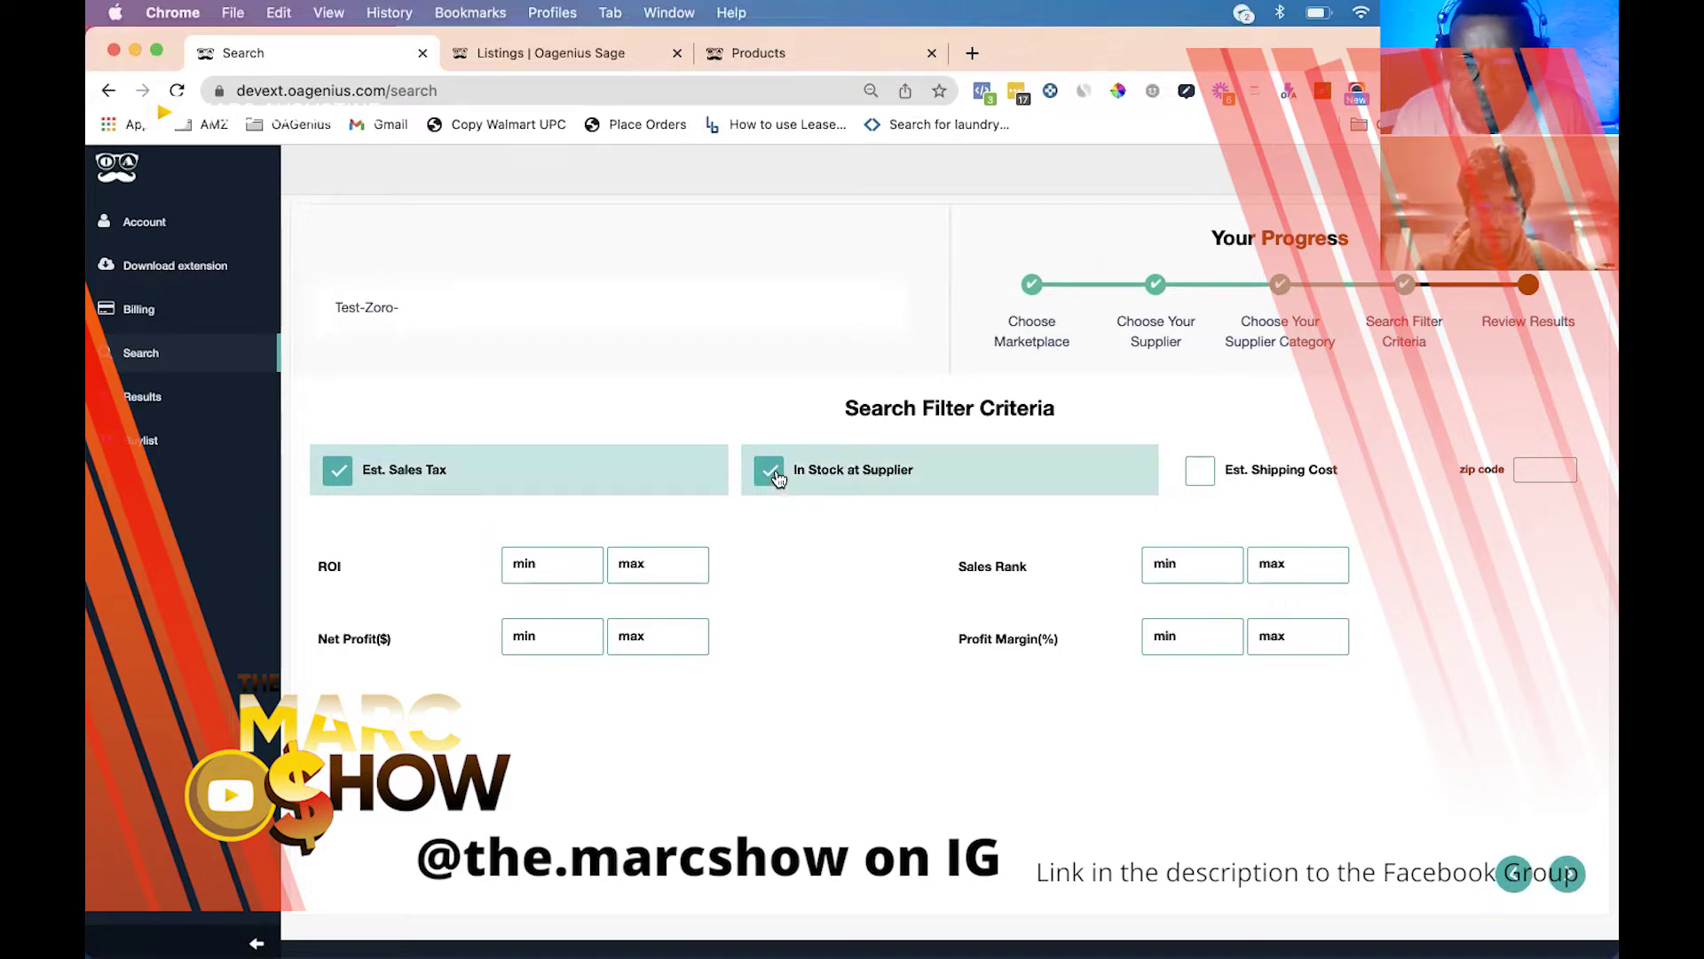
left_click(1200, 471)
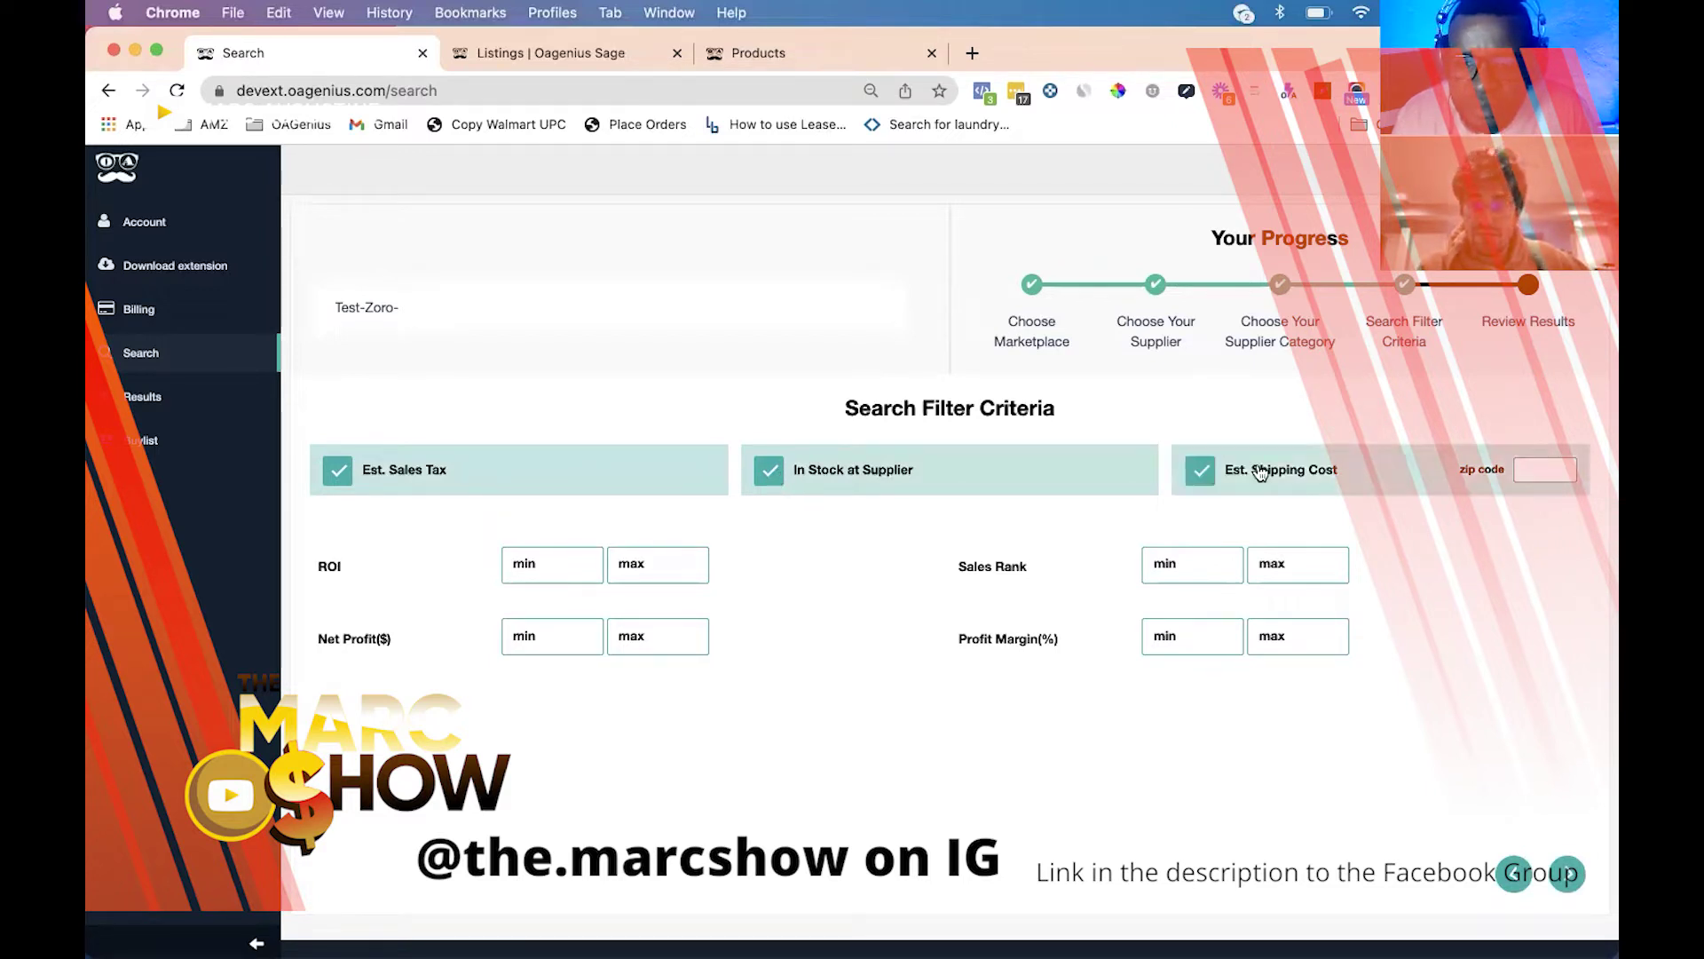
left_click(1533, 468)
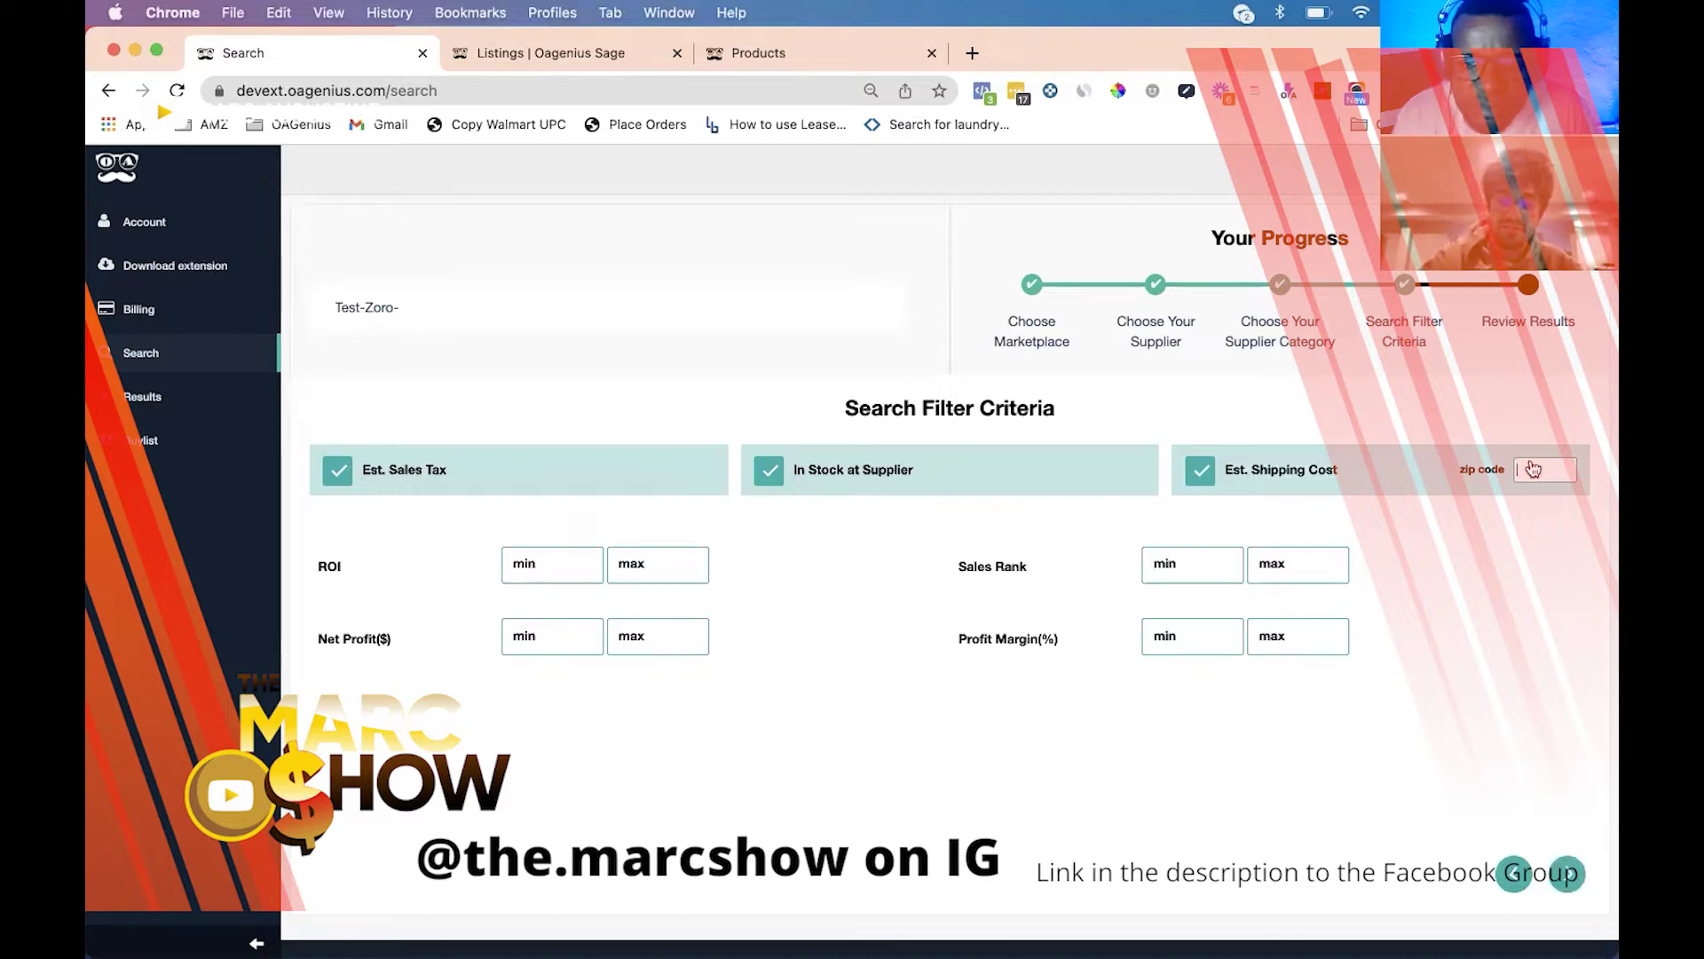
type("90210")
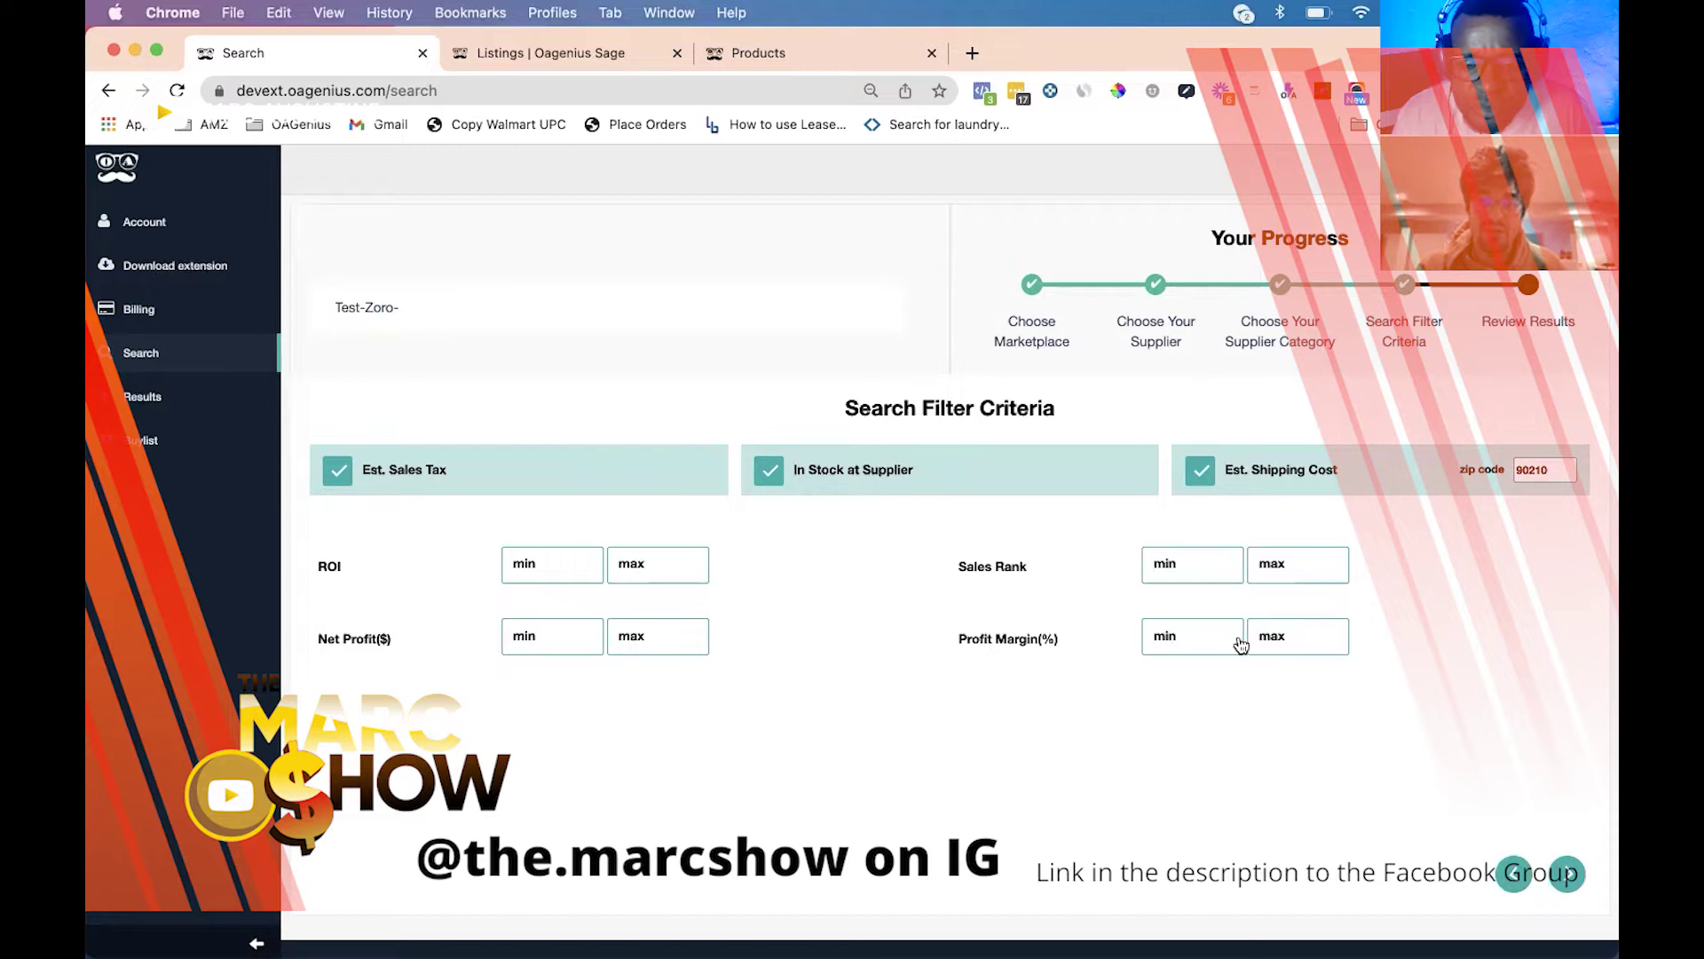
Step: Set the Sales Rank filter range to 1–500000
left_click(1209, 575)
type("1")
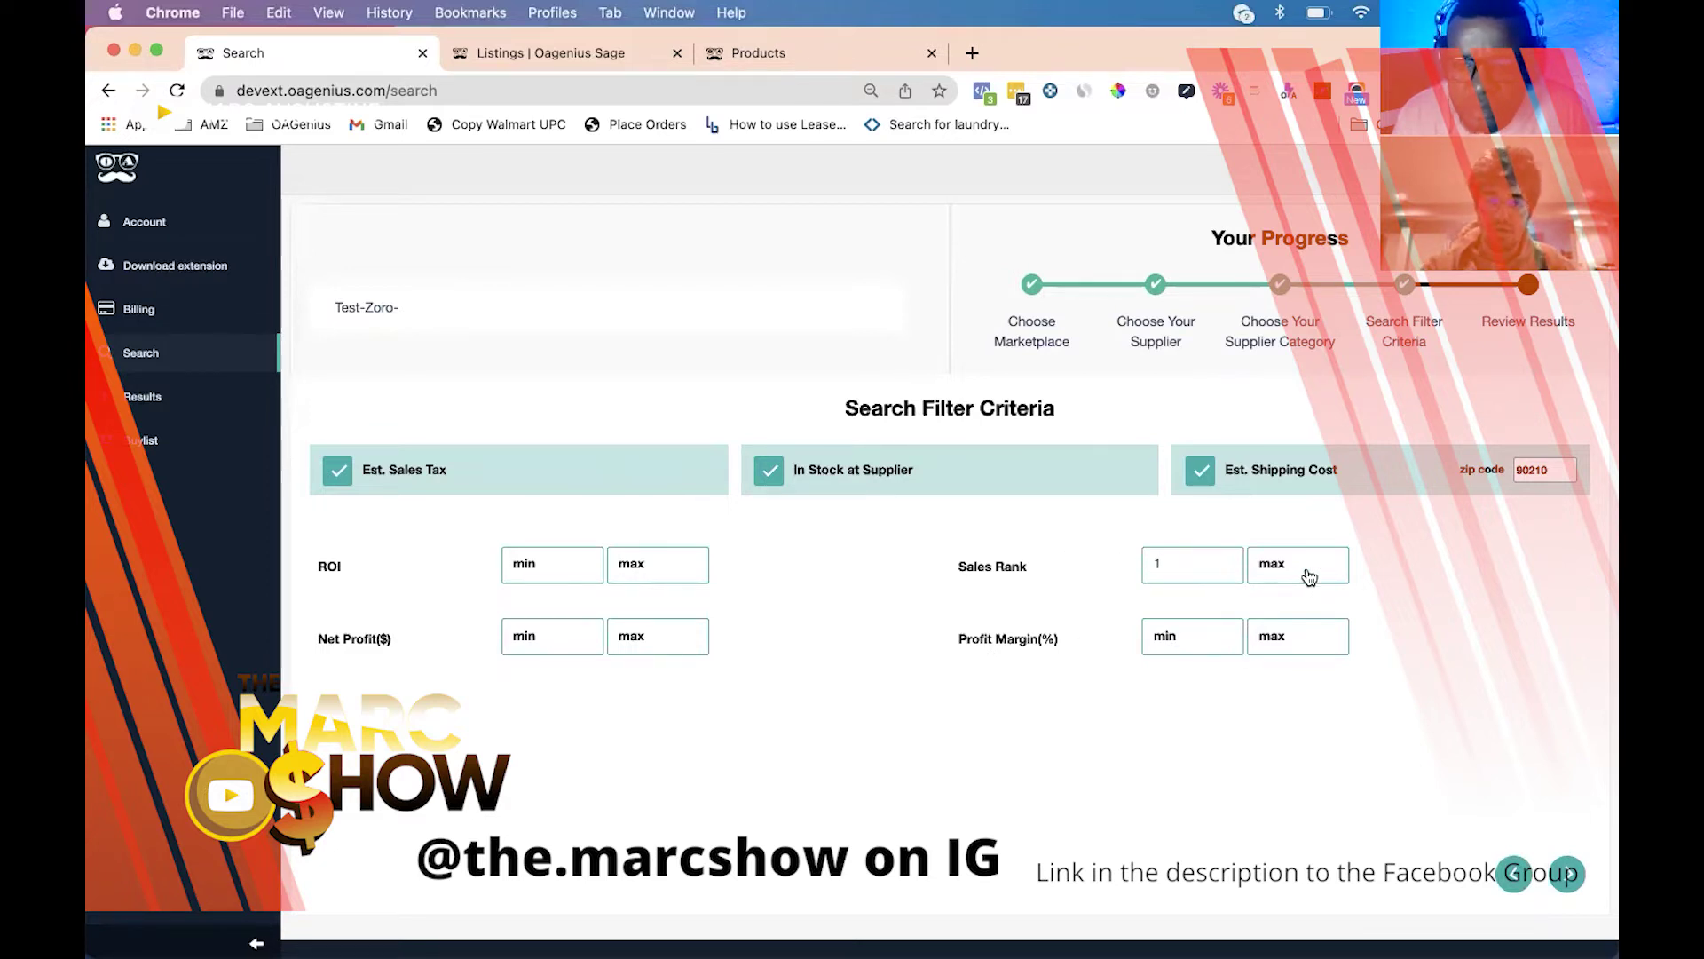
left_click(1301, 573)
type("500")
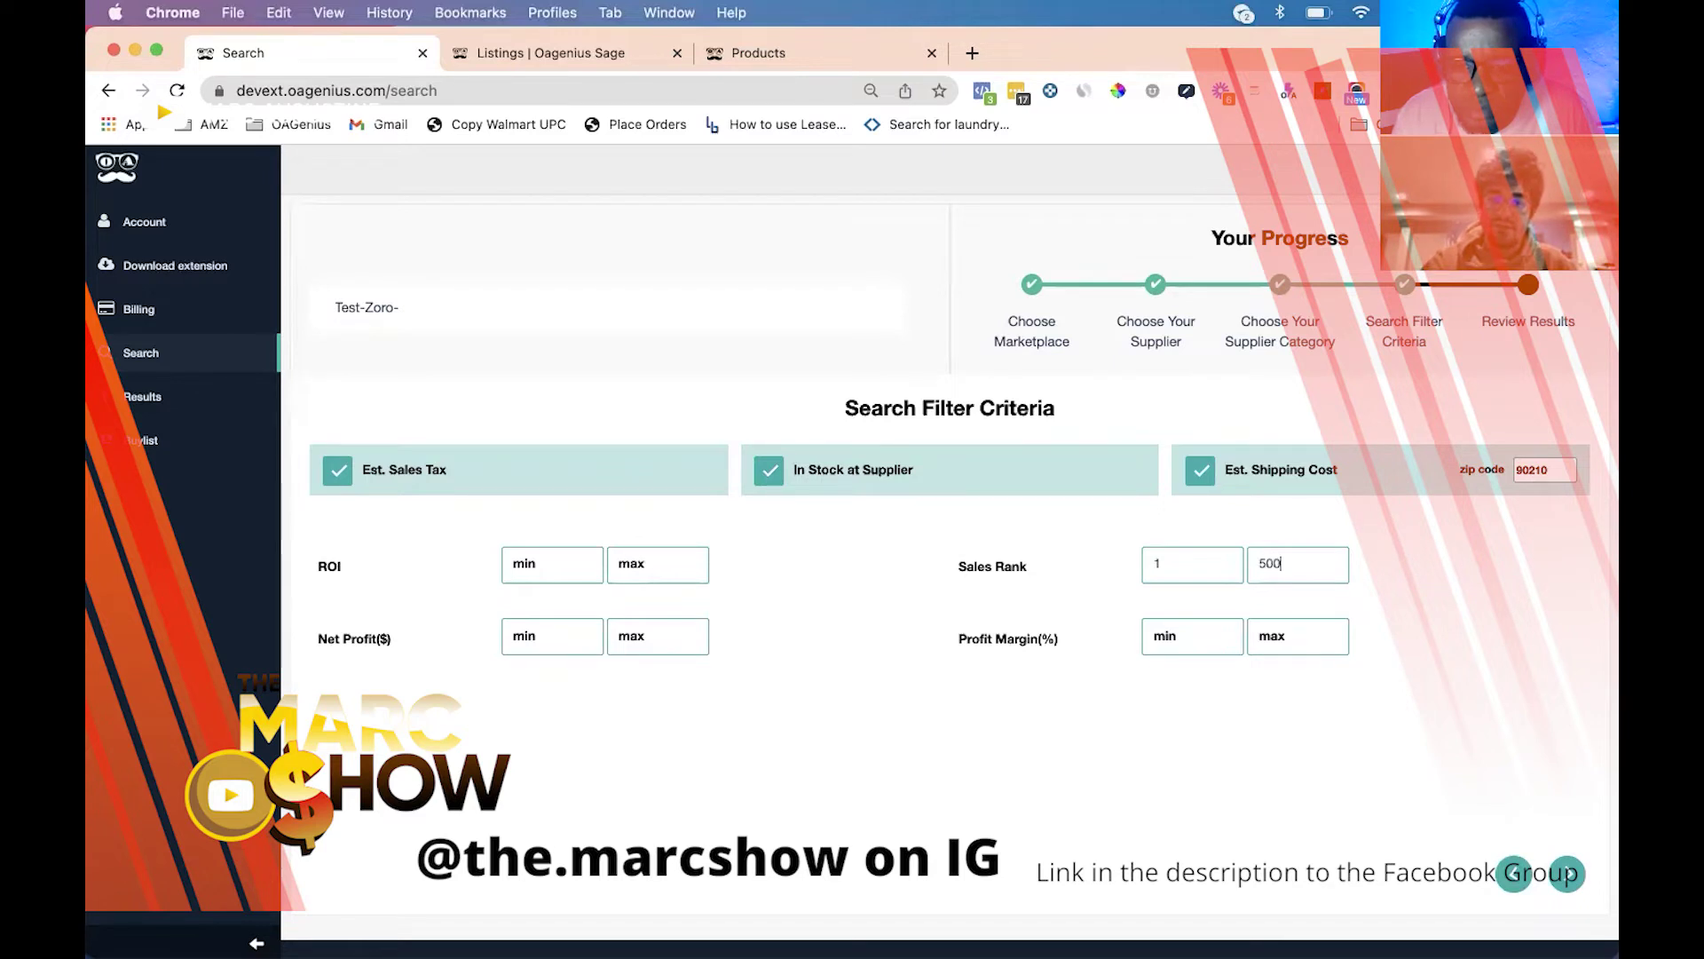
type("000")
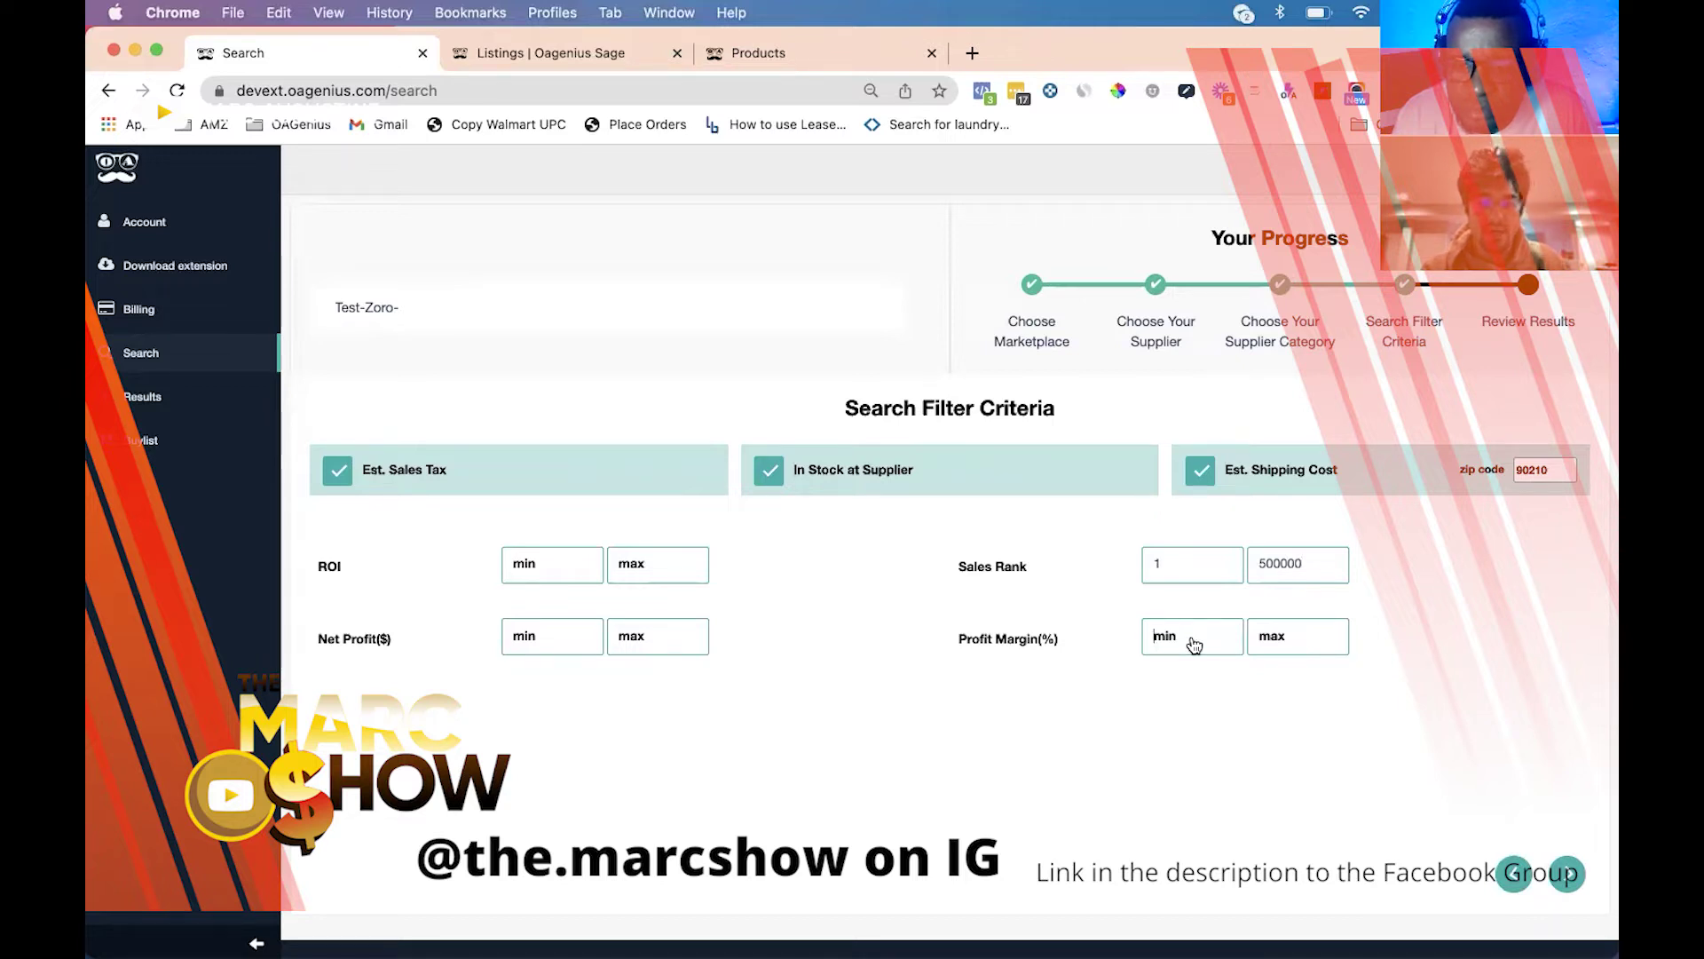
type("5")
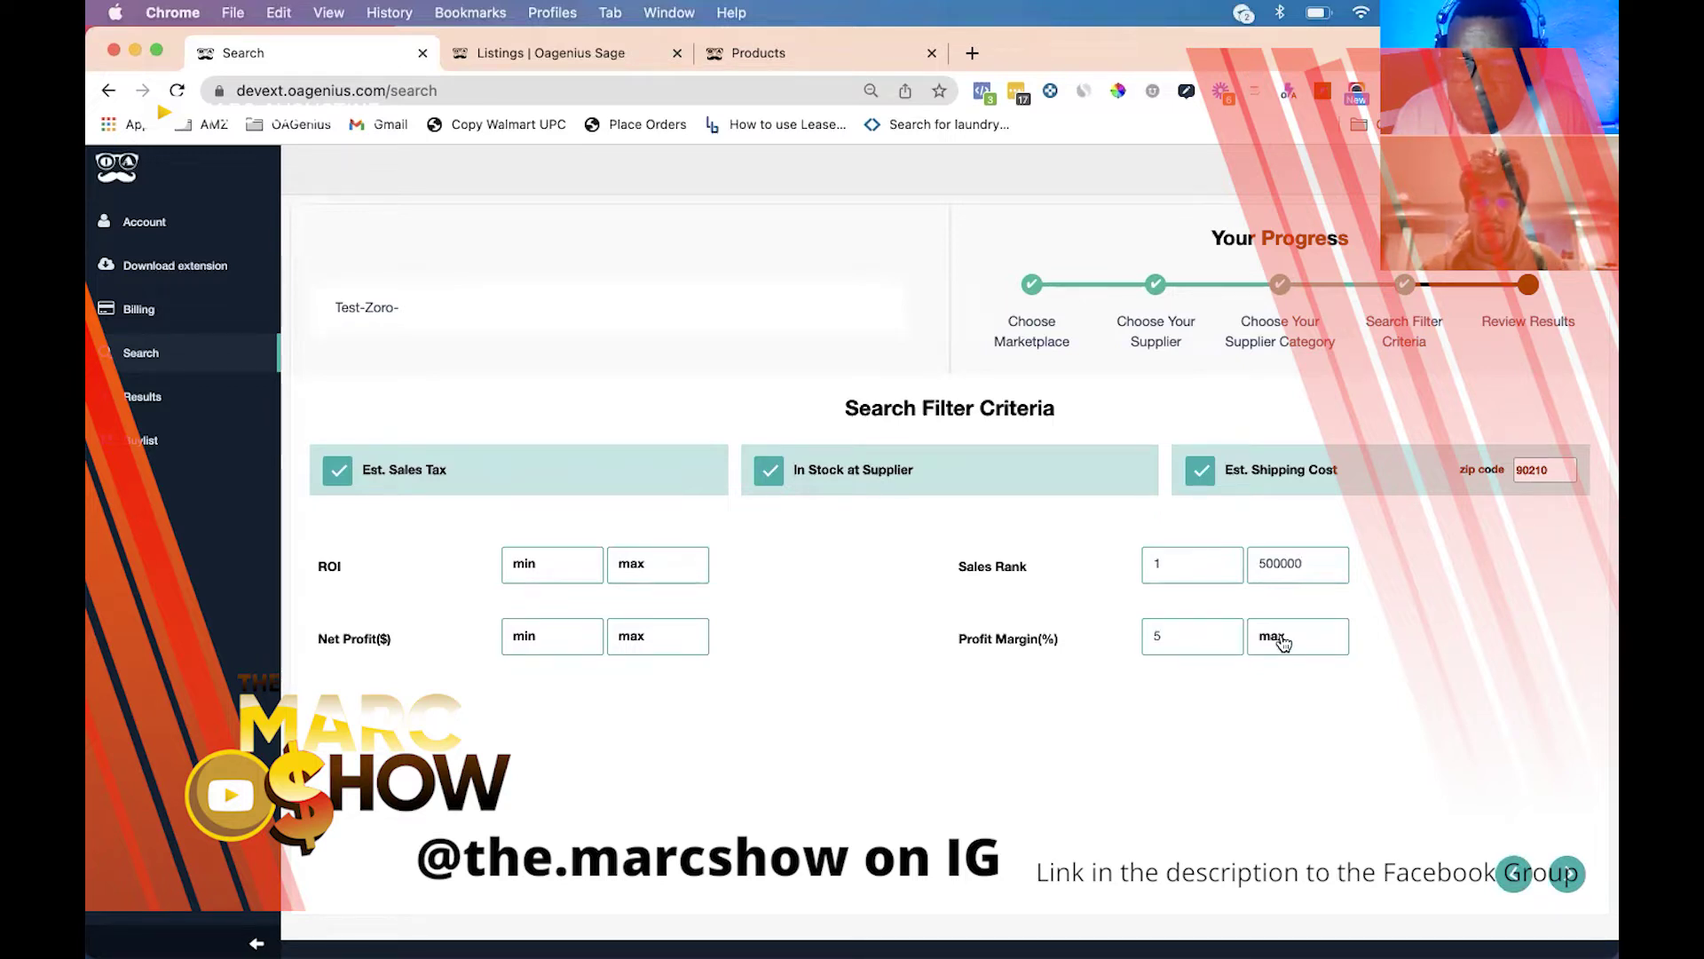
type("50")
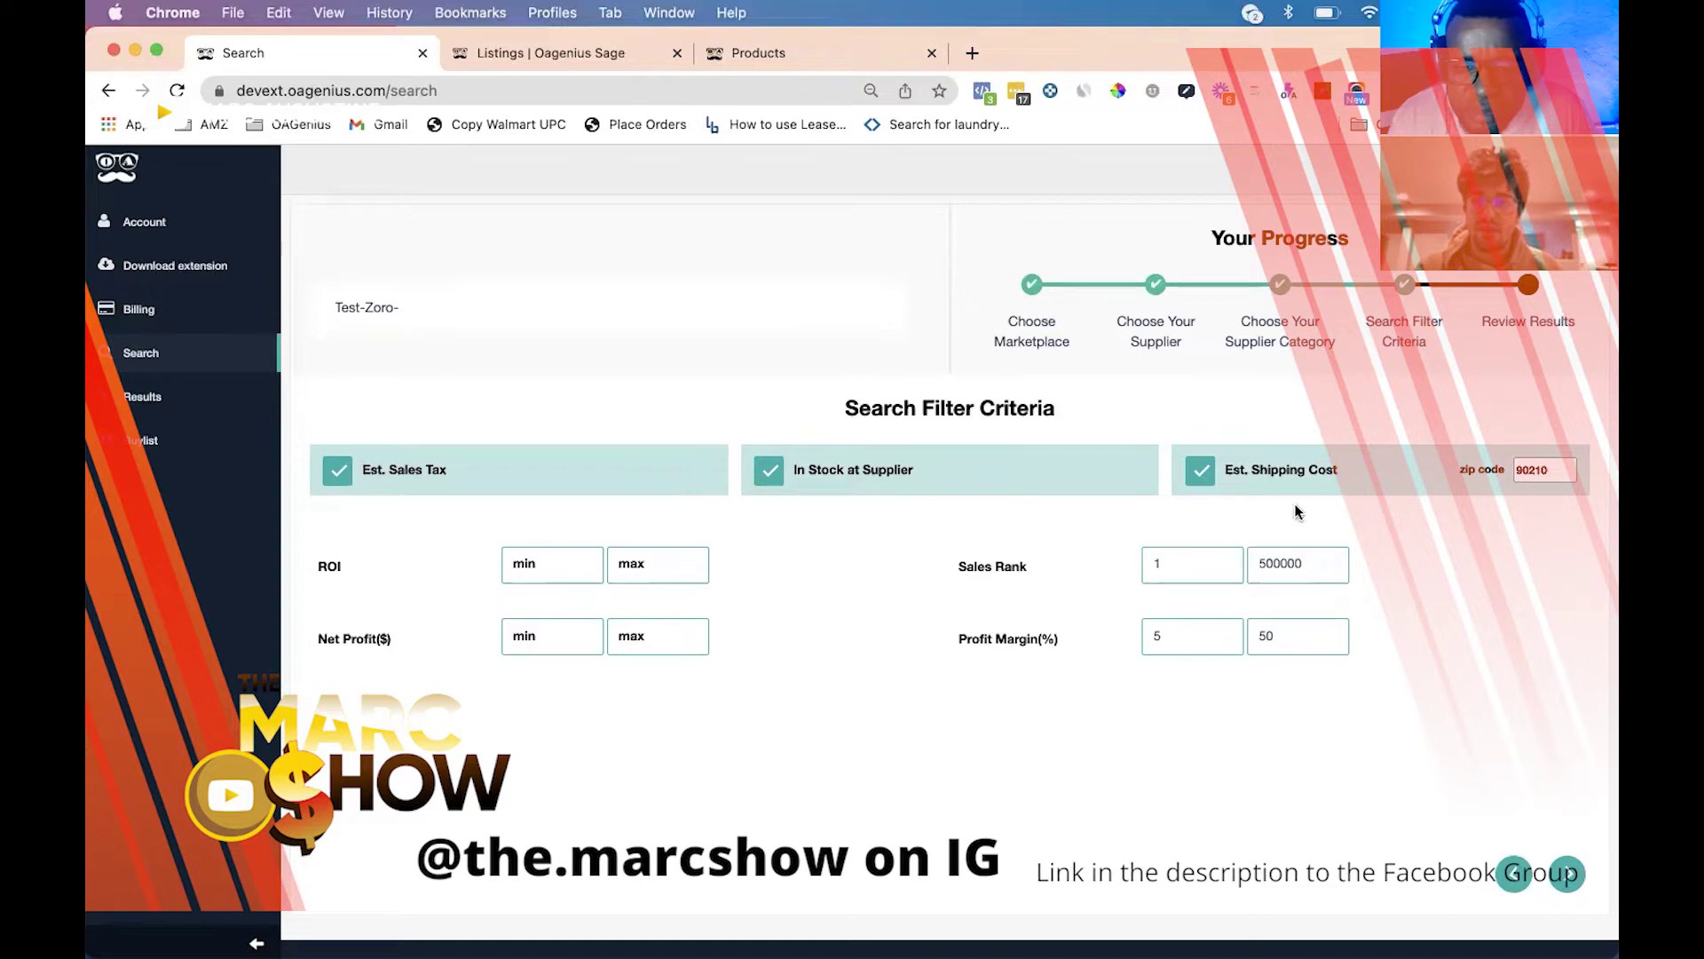
Step: Rename the search to Test-Zoro-1/11/2022 and continue to Review Results
left_click(488, 315)
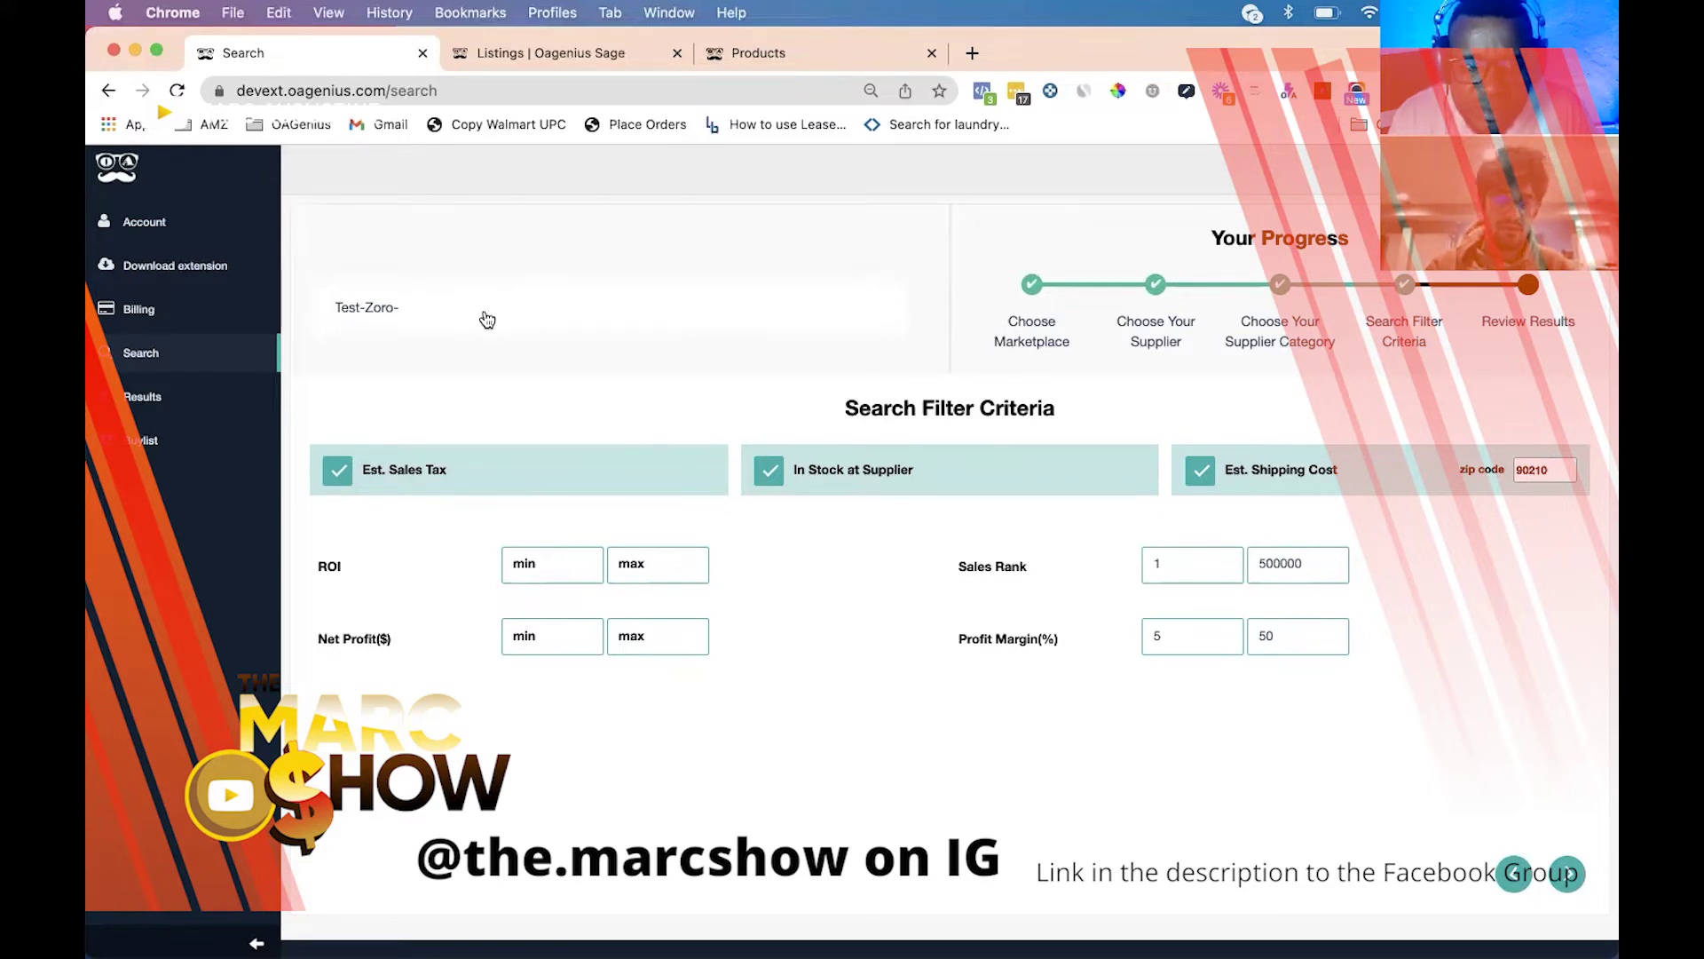
key("BackSpace")
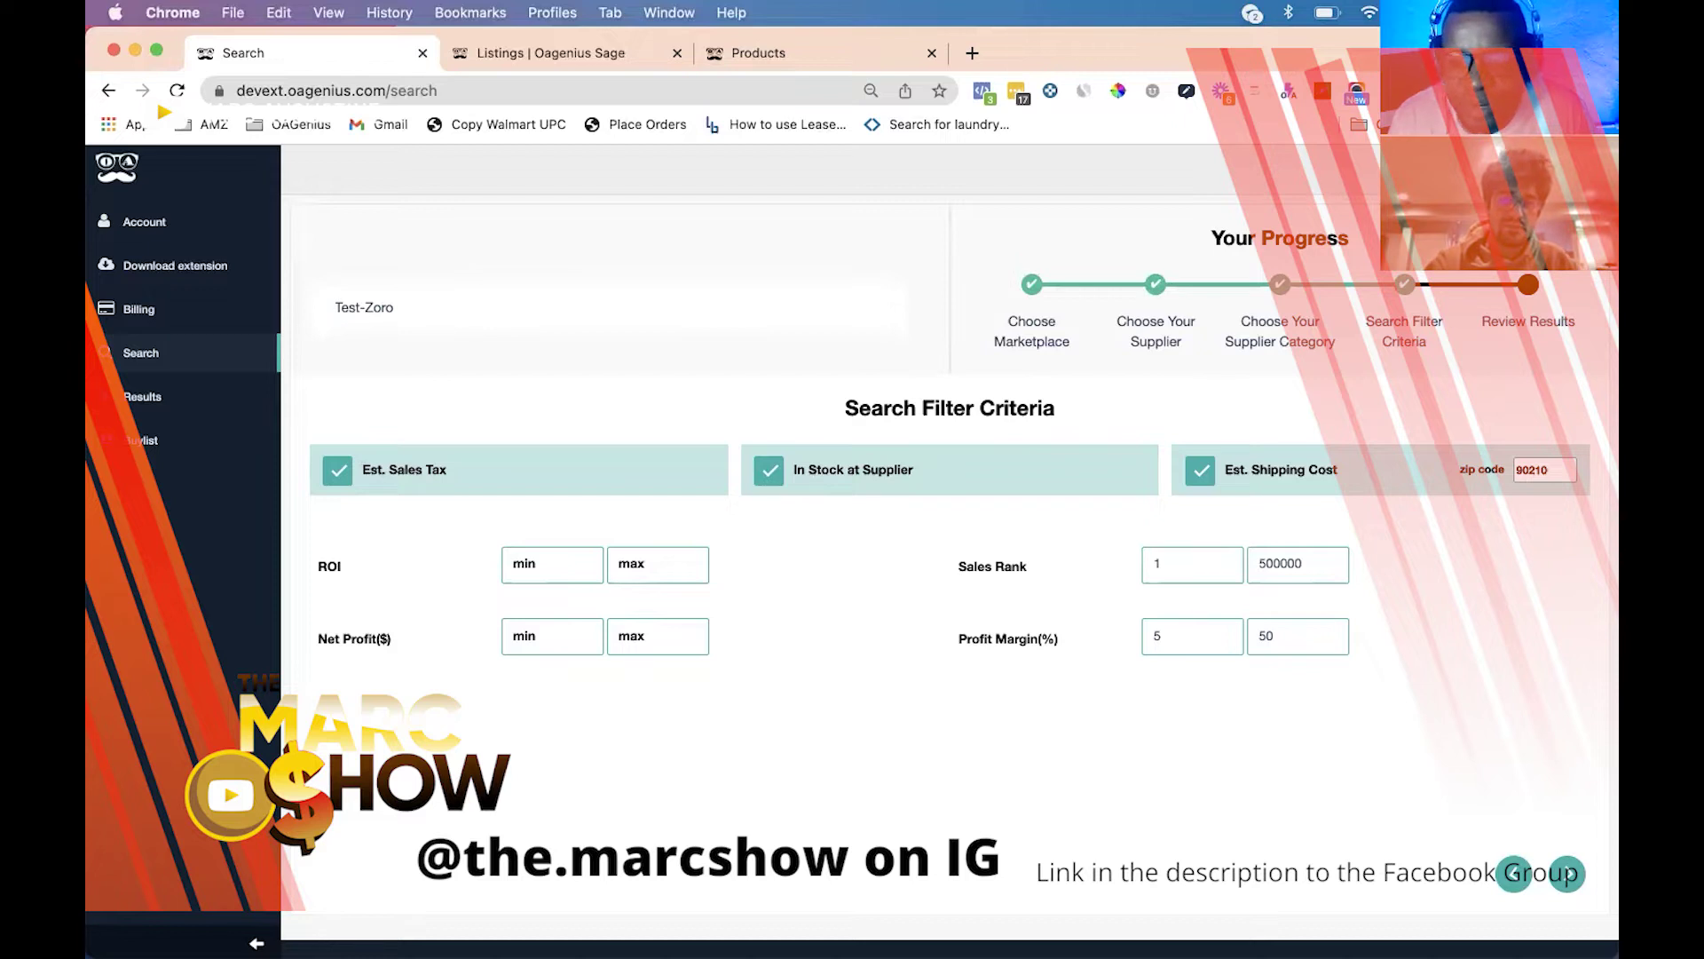
type("-")
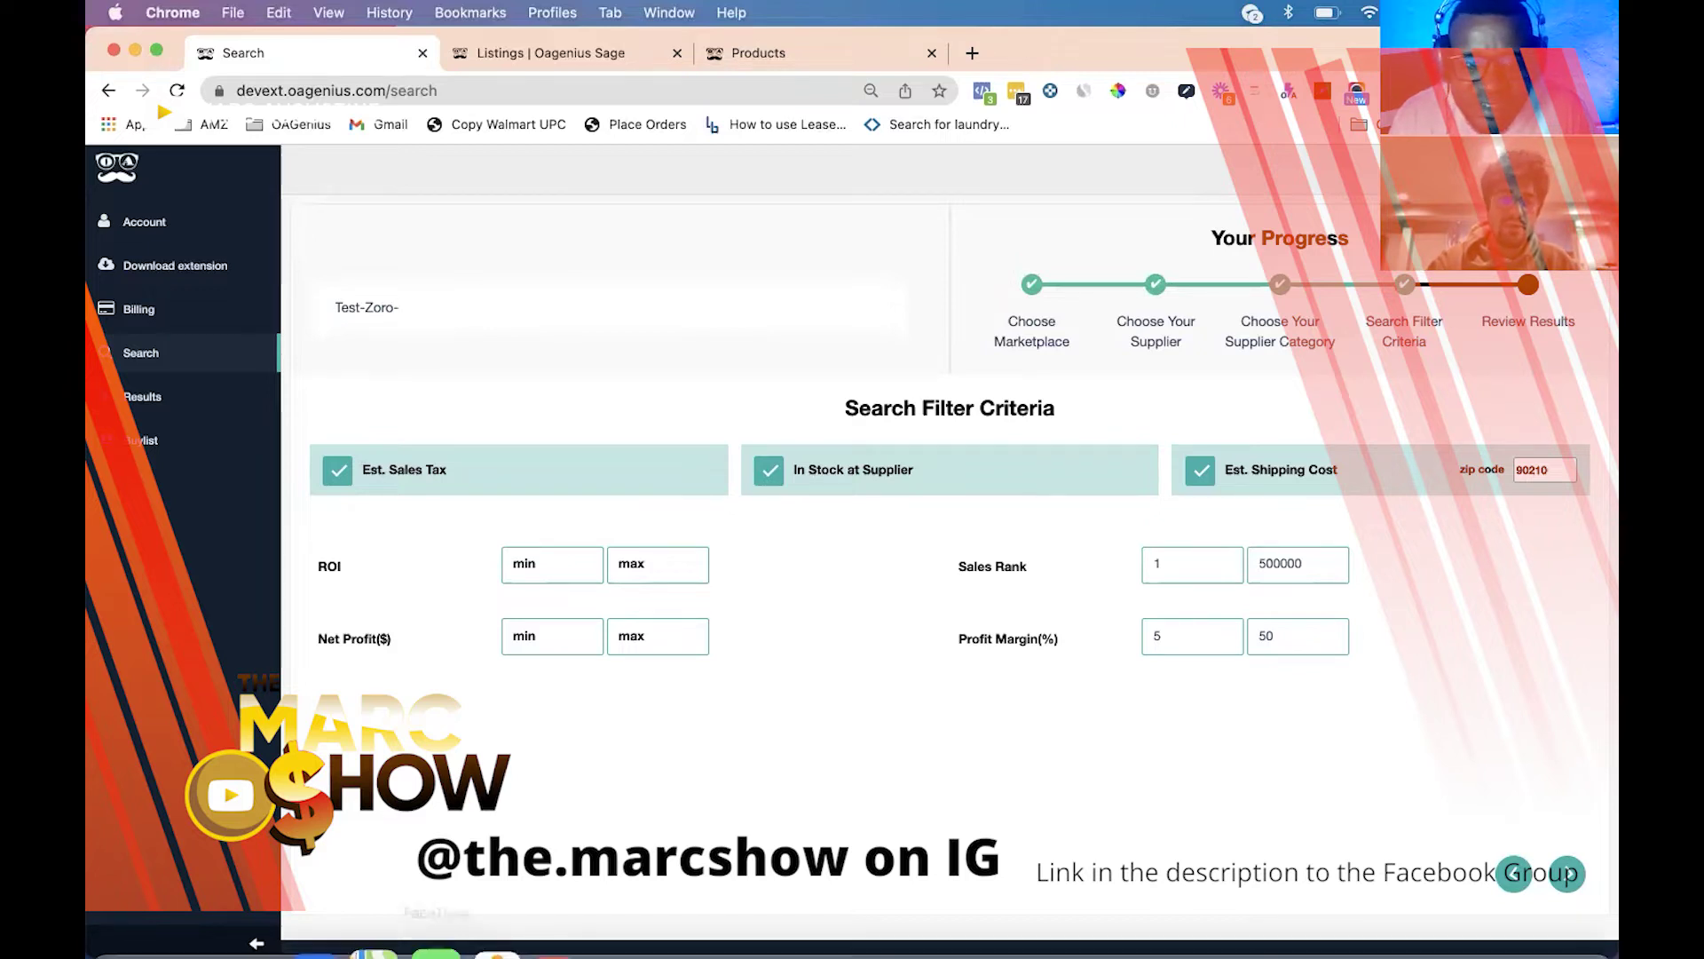
type("1/1")
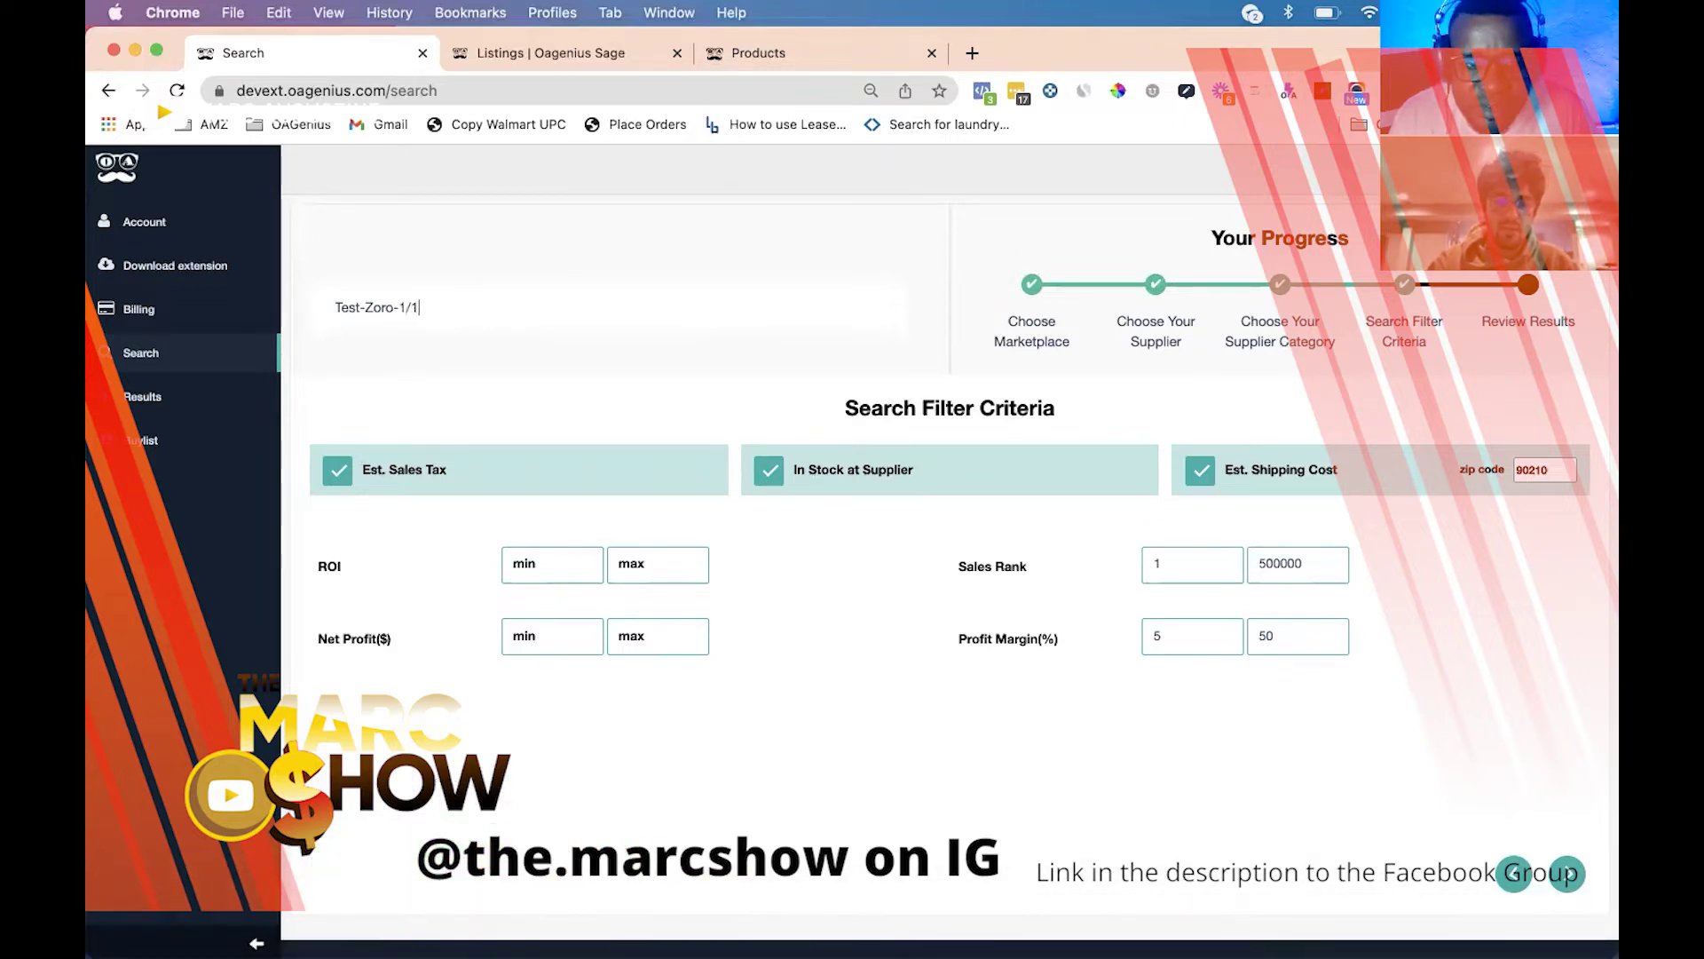
type("1/2022")
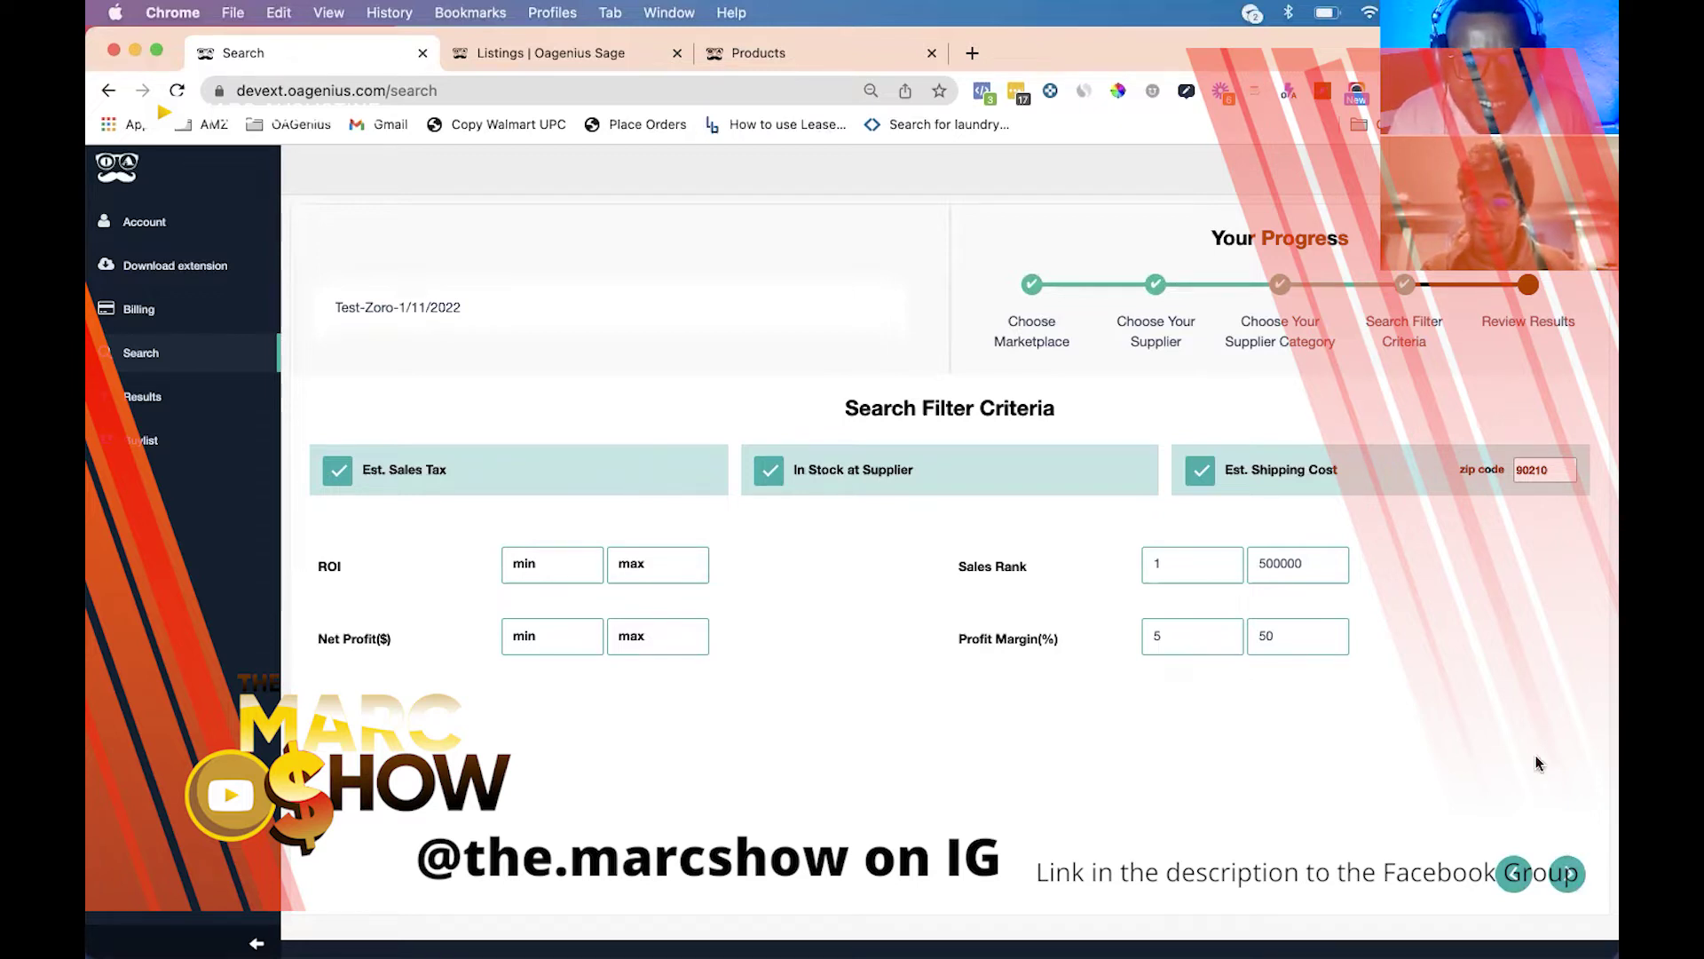
left_click(1571, 878)
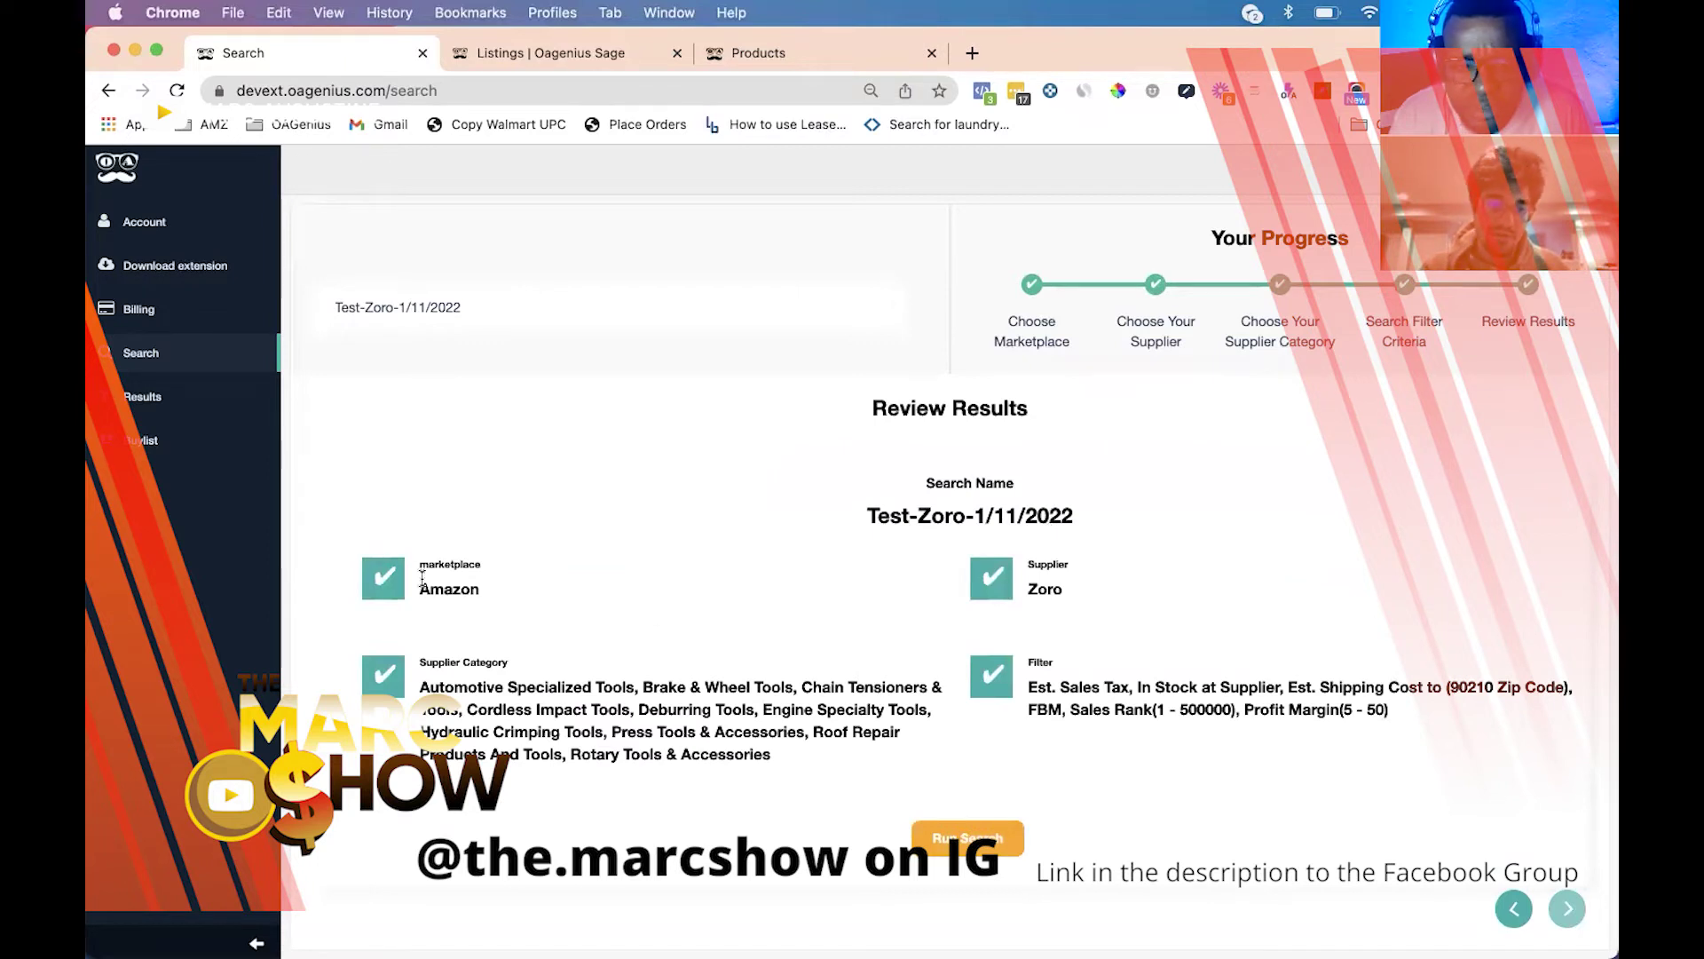
Step: Check the Amazon, Zoro, tool categories and filter summary, then run the search
left_click_drag(420, 582, 605, 578)
left_click(606, 578)
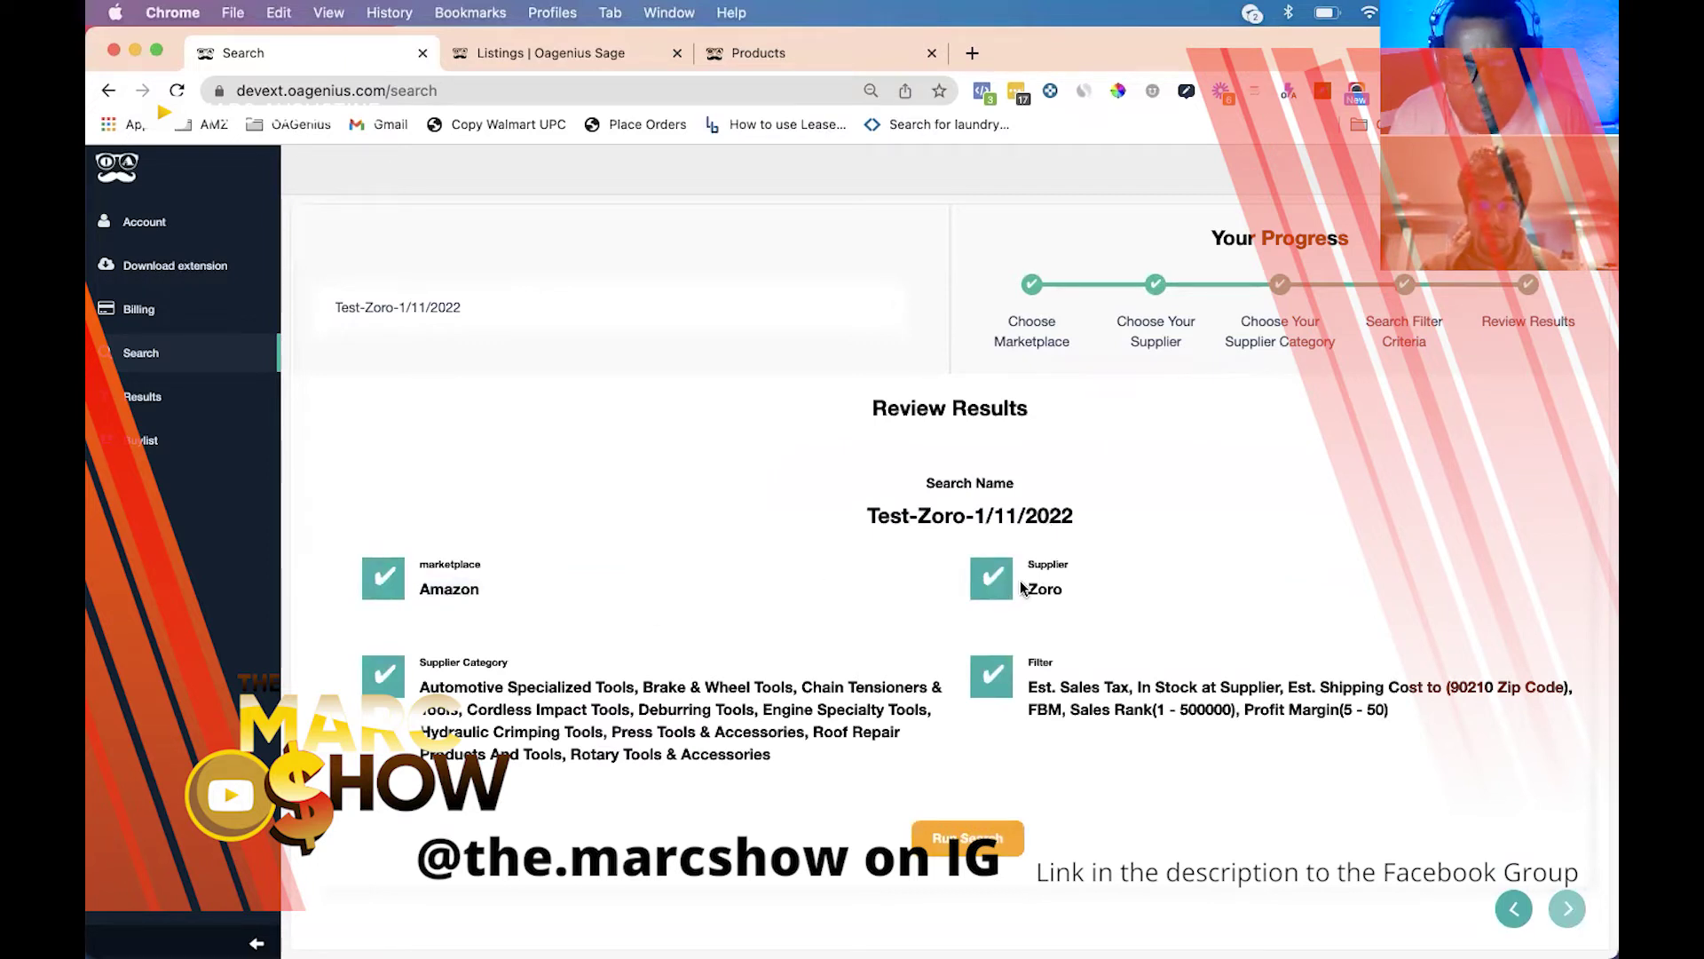
left_click_drag(1020, 580, 1141, 584)
left_click(1140, 581)
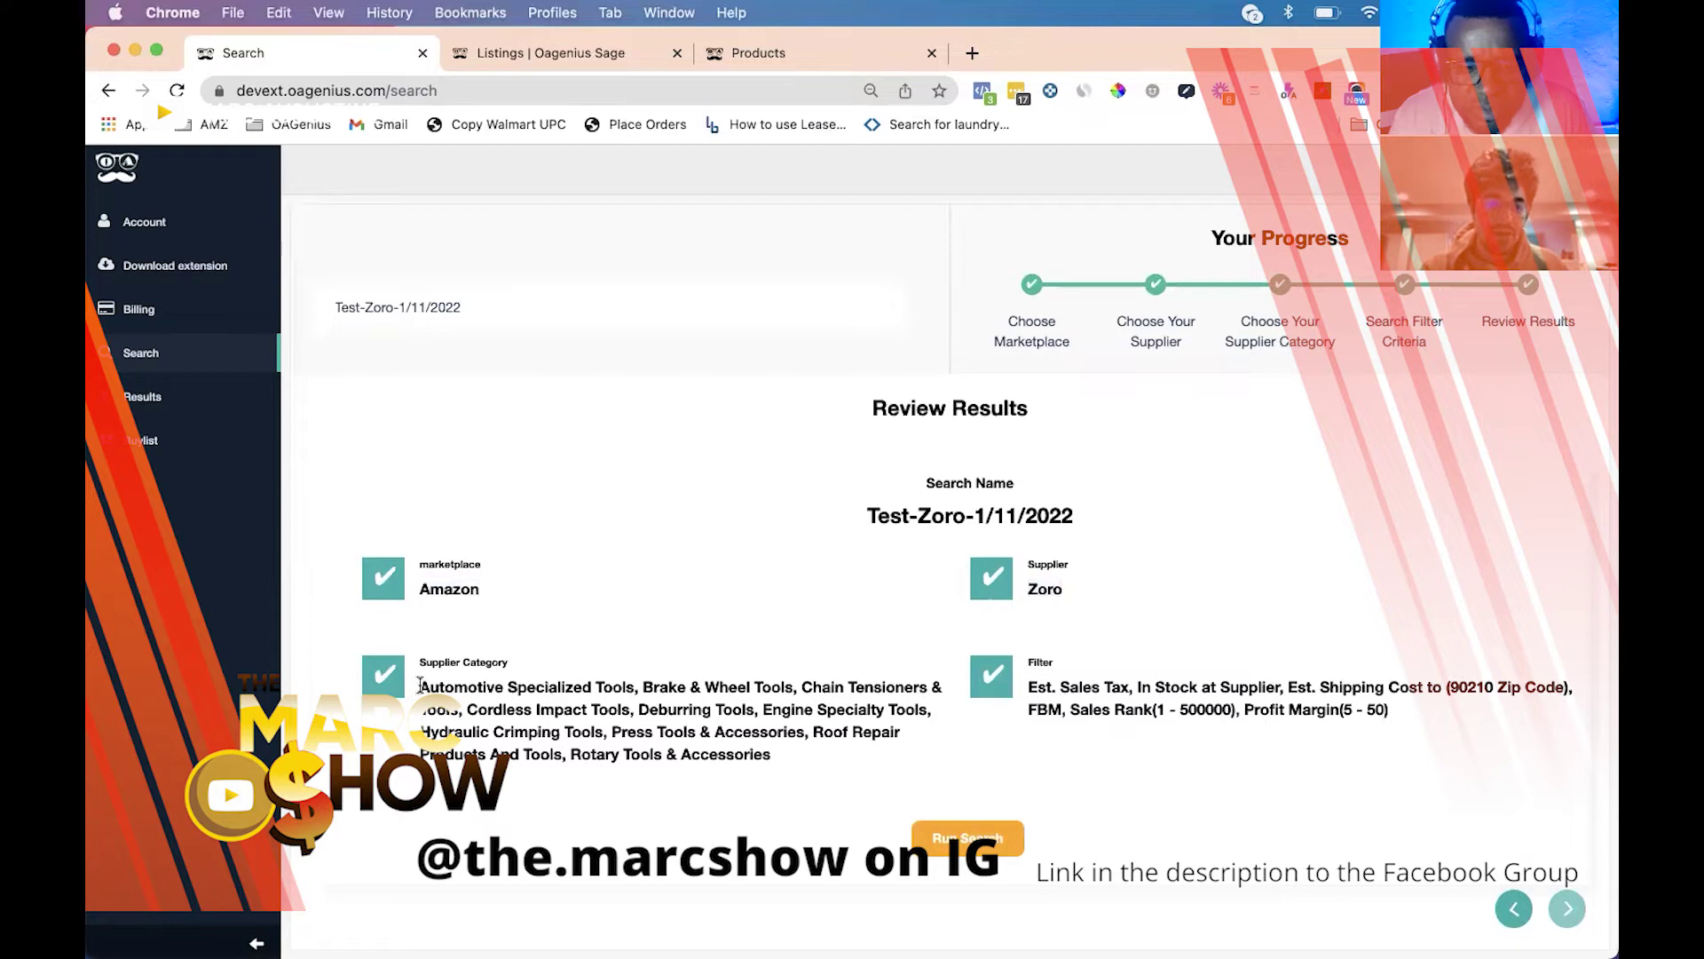
left_click_drag(420, 687, 774, 765)
left_click(785, 751)
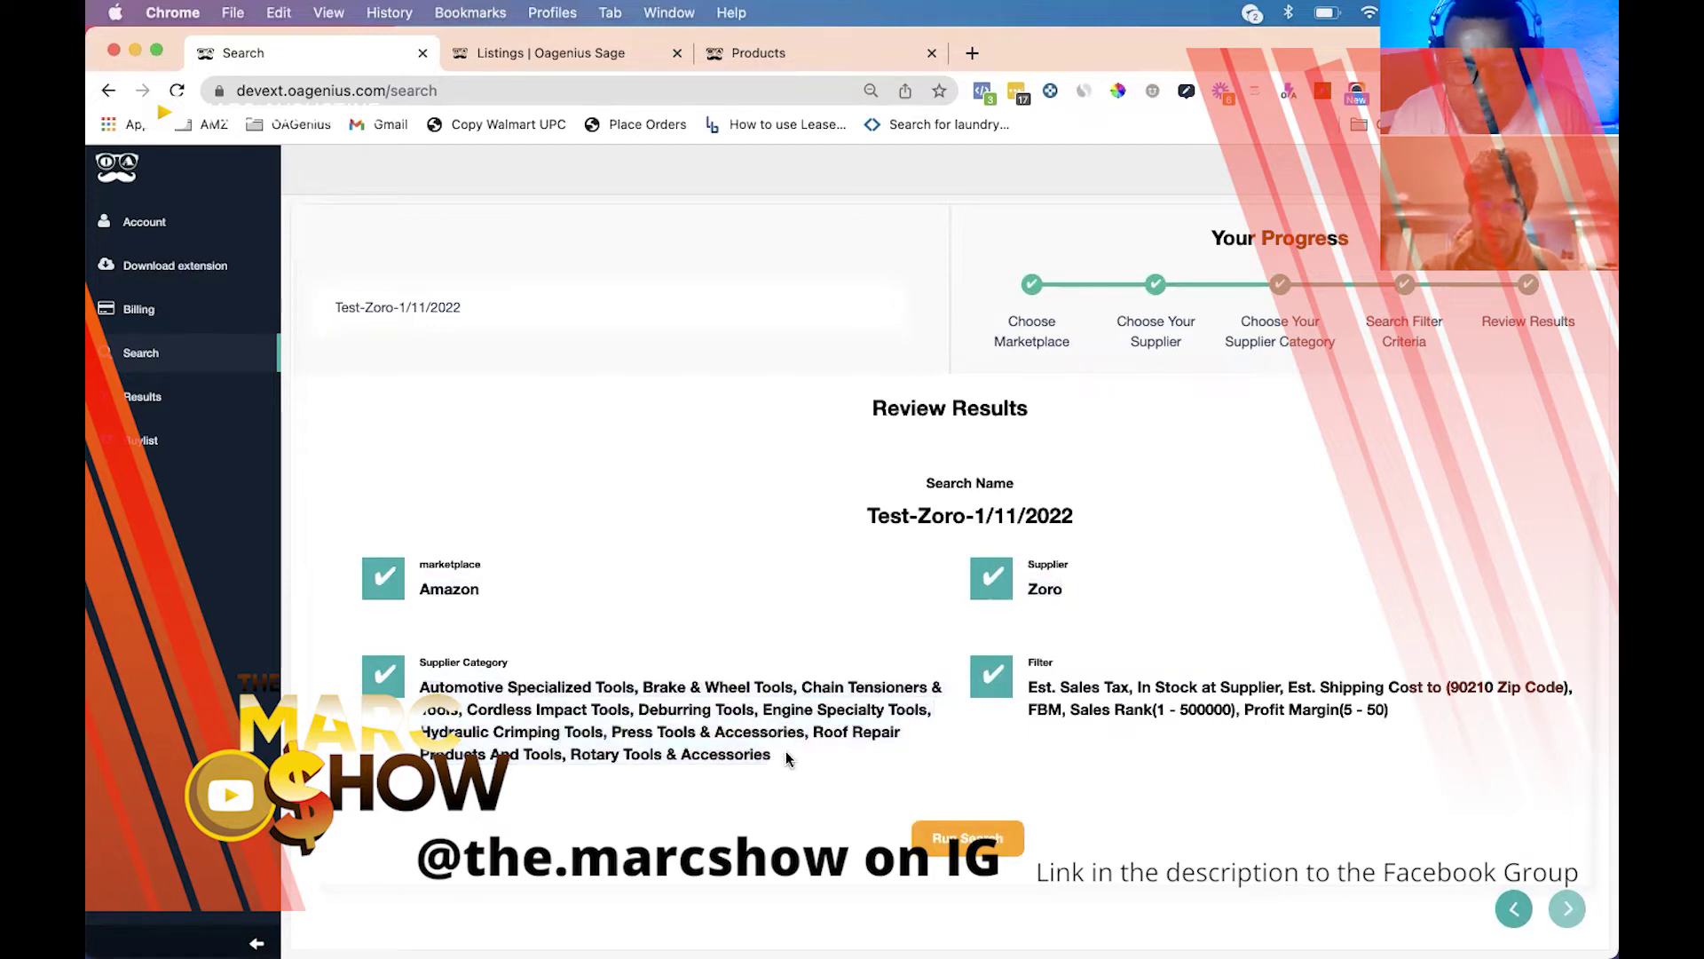
left_click_drag(1027, 692, 1441, 717)
left_click(1441, 718)
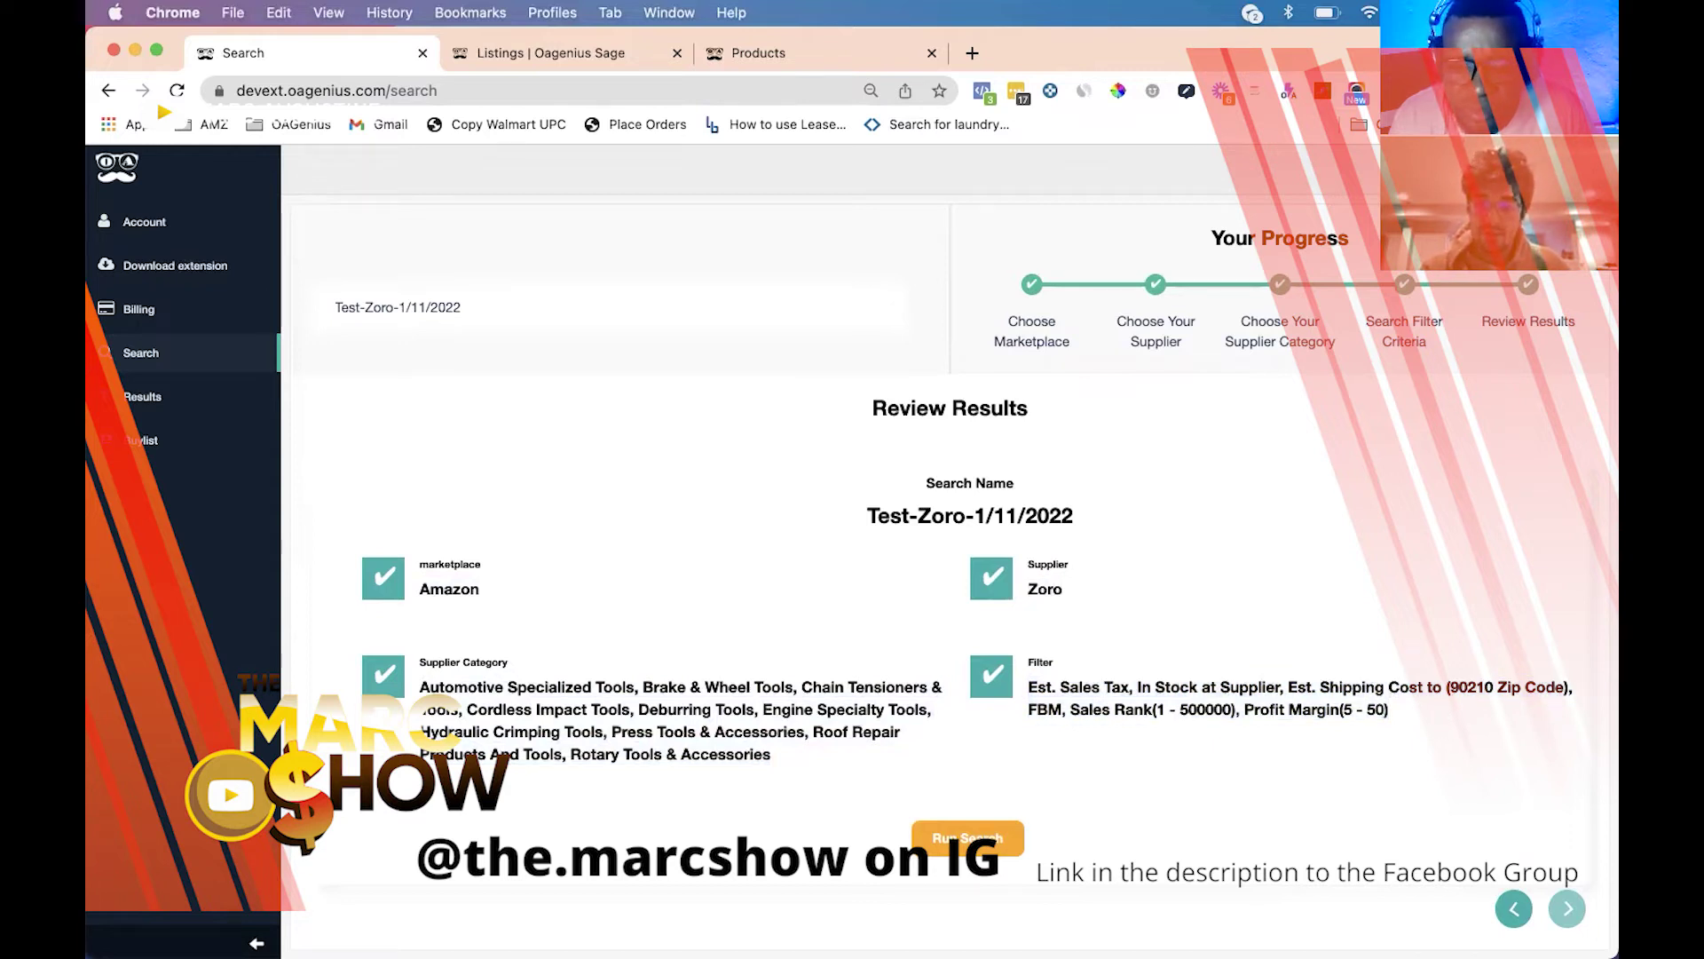
left_click(983, 849)
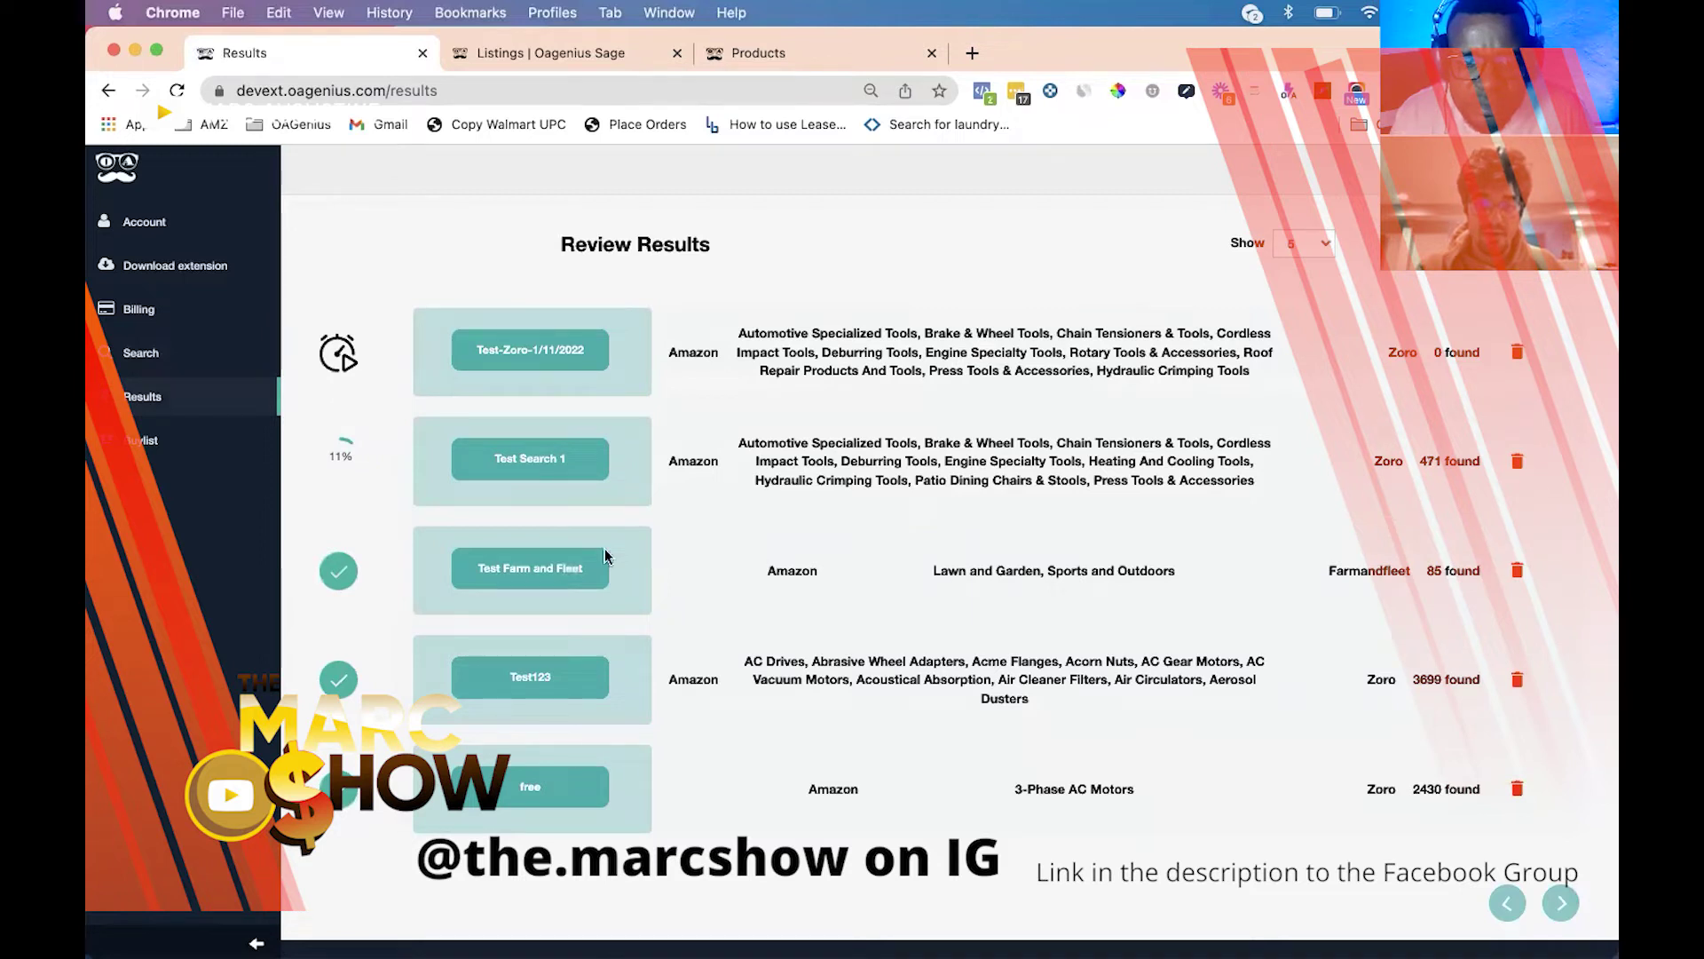
Step: Open the Test123 results and check its result count and creation date
double_click(1349, 573)
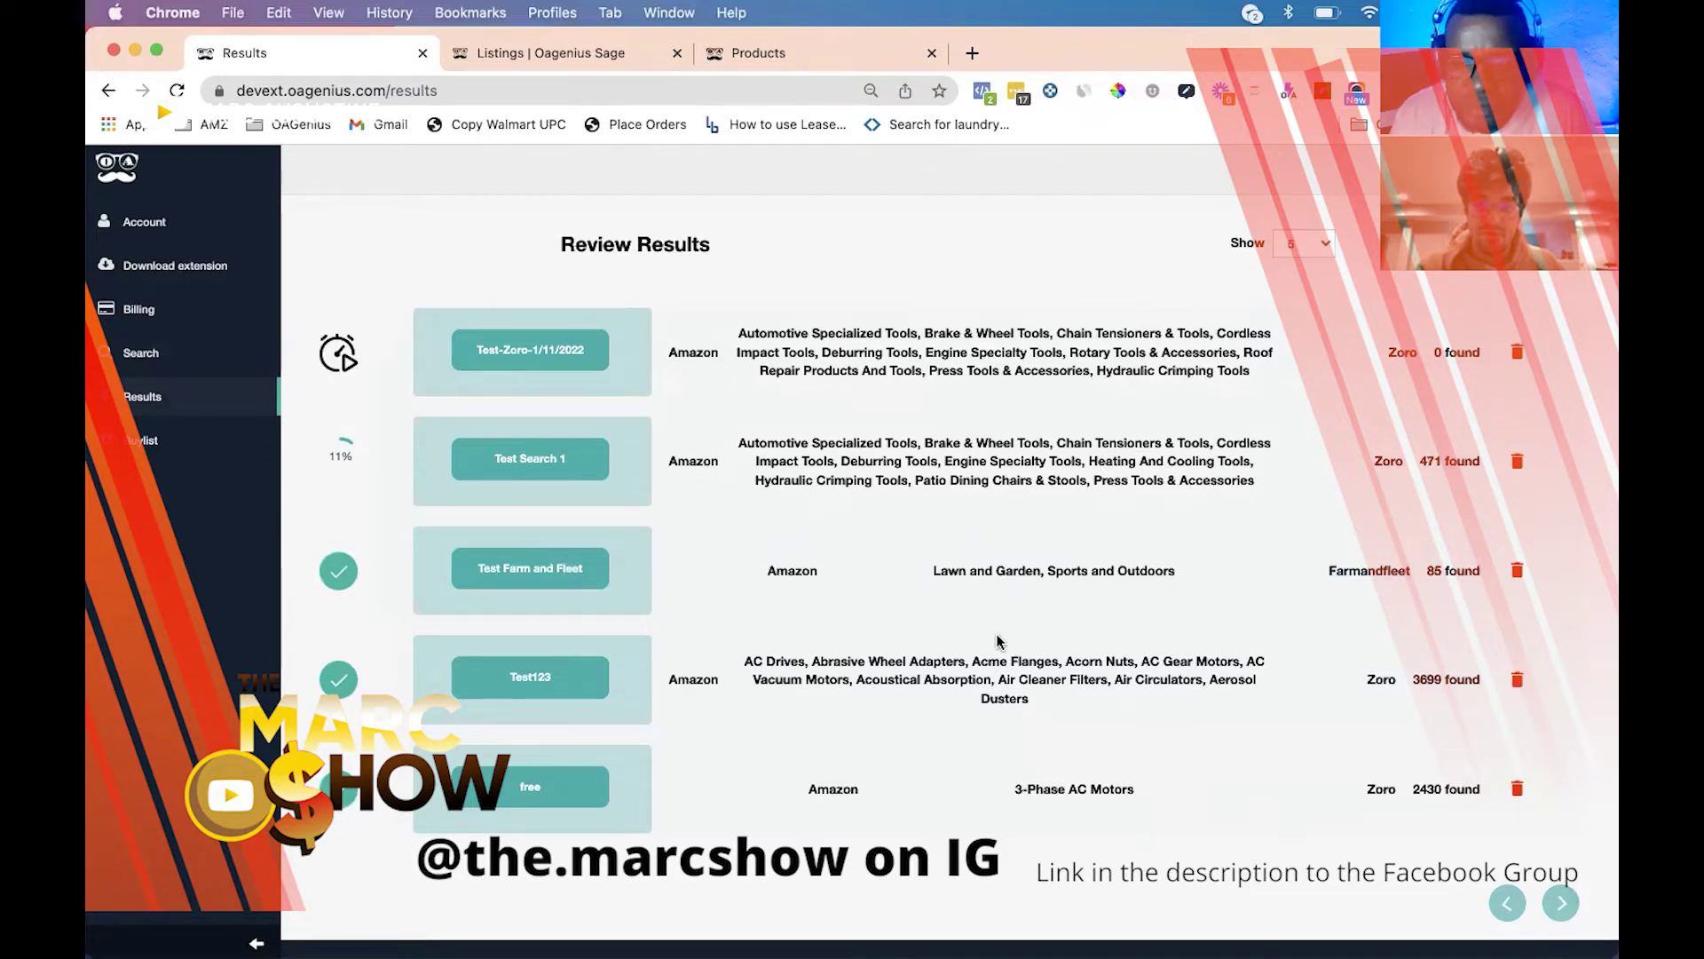
left_click(555, 691)
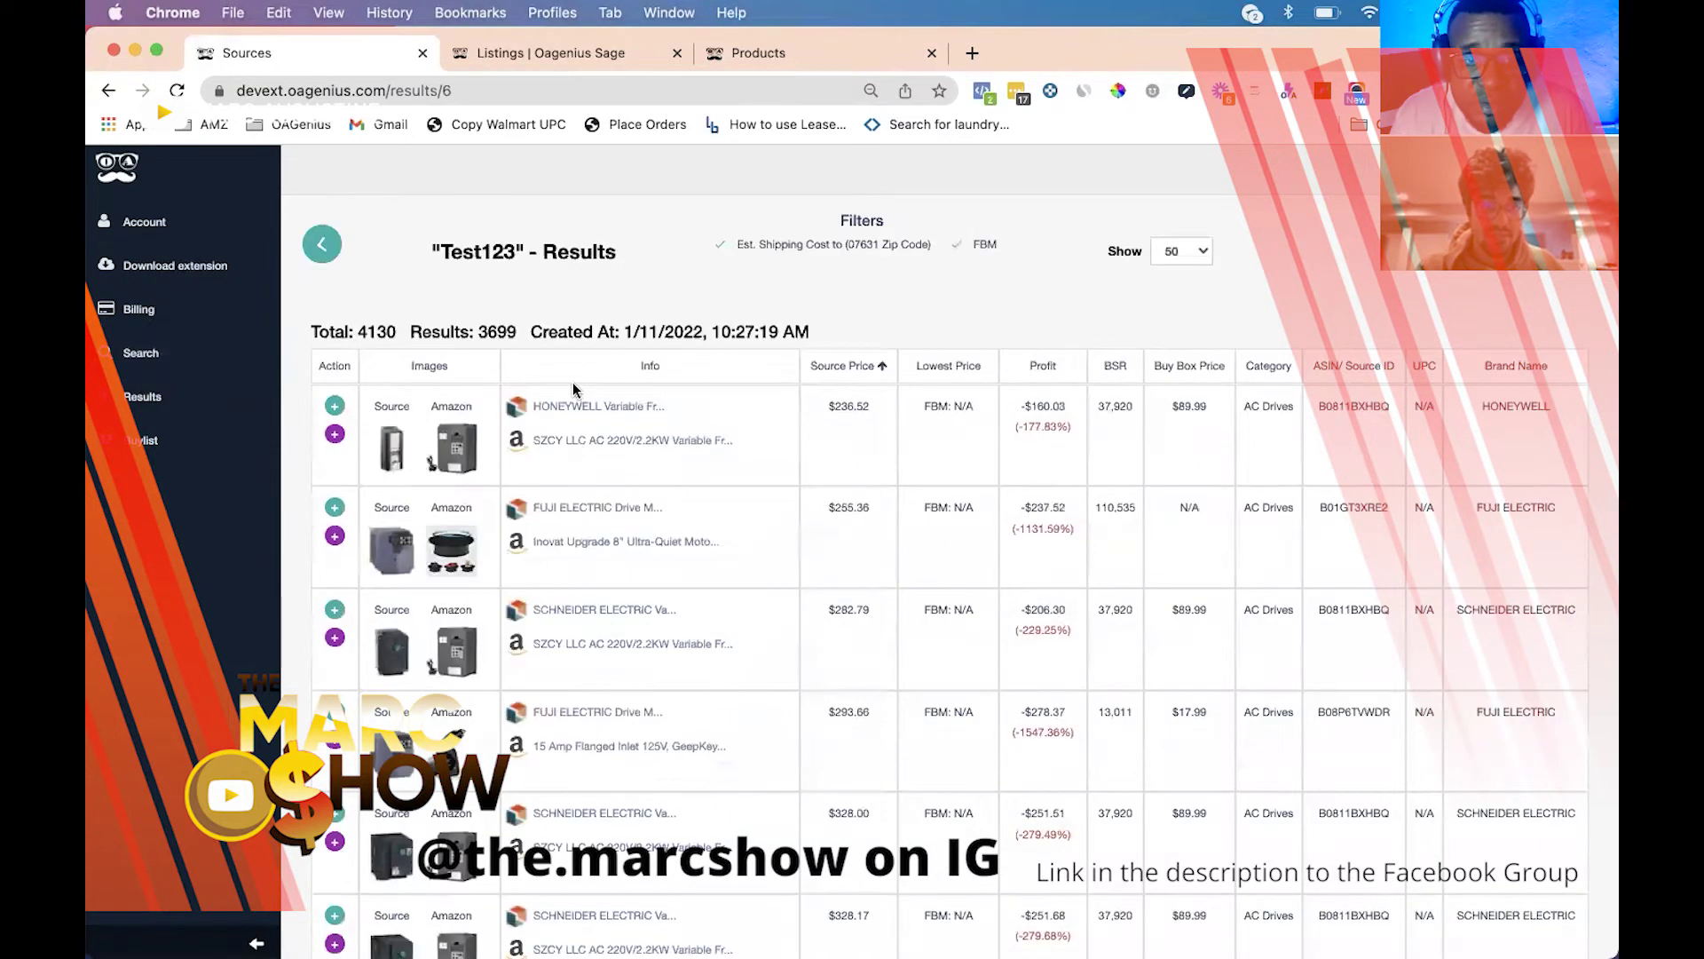
left_click_drag(309, 331, 398, 331)
triple_click(507, 330)
left_click_drag(502, 327, 516, 326)
left_click(545, 331)
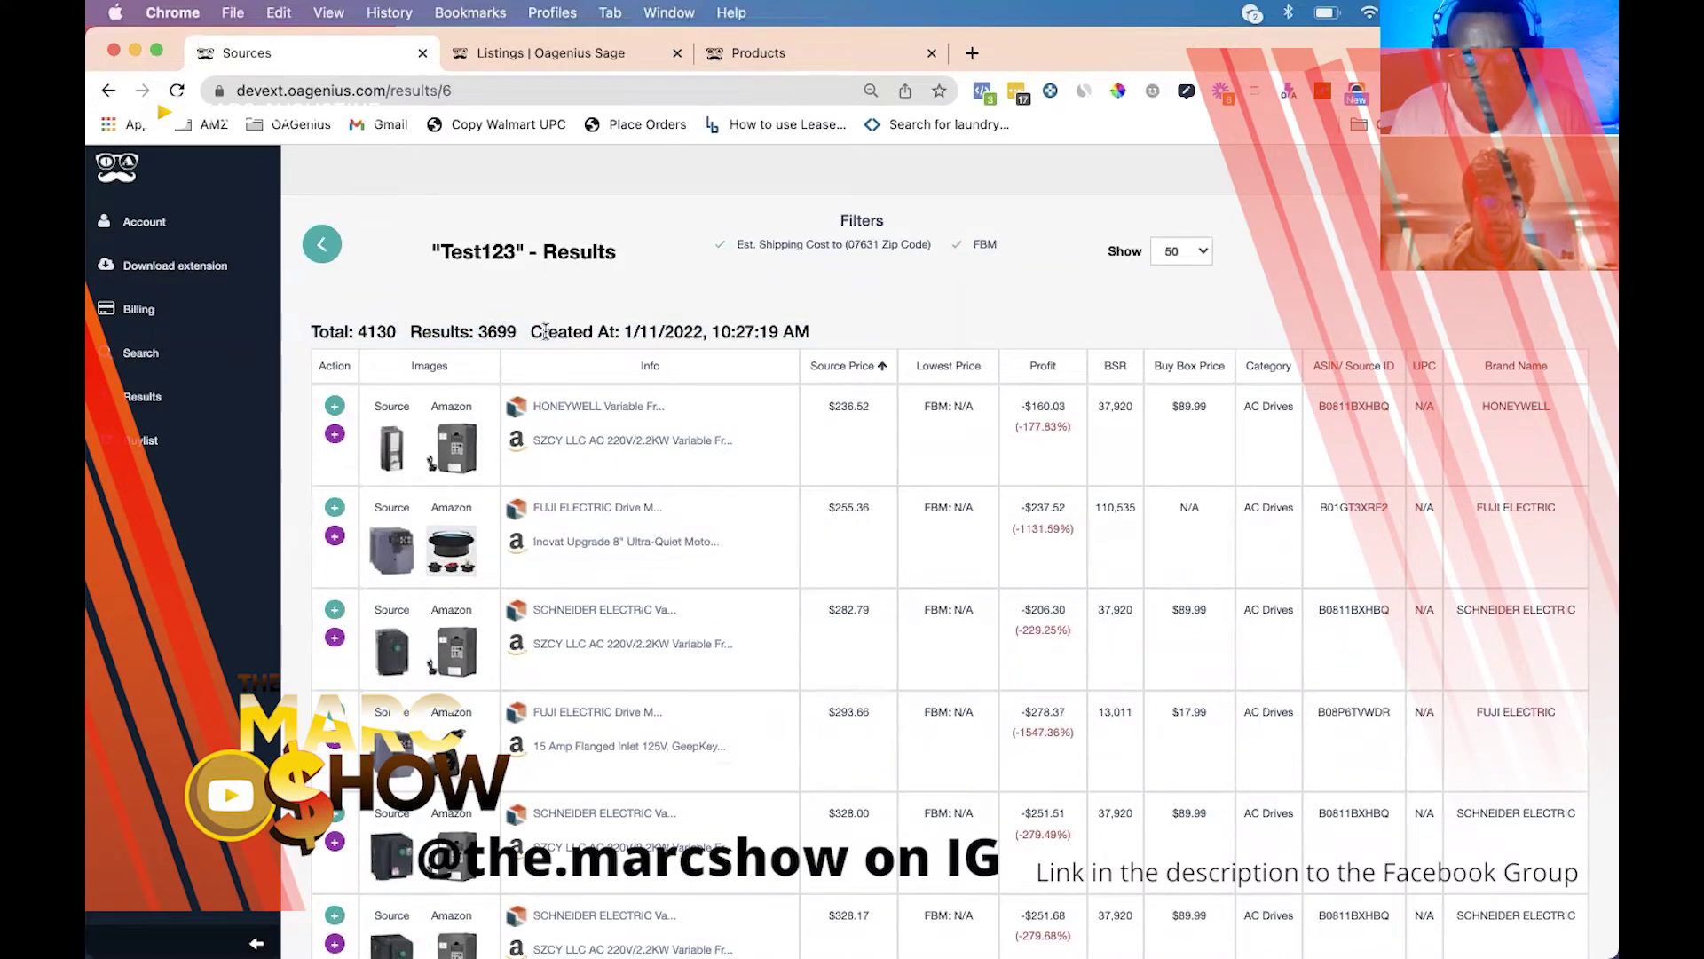
triple_click(691, 334)
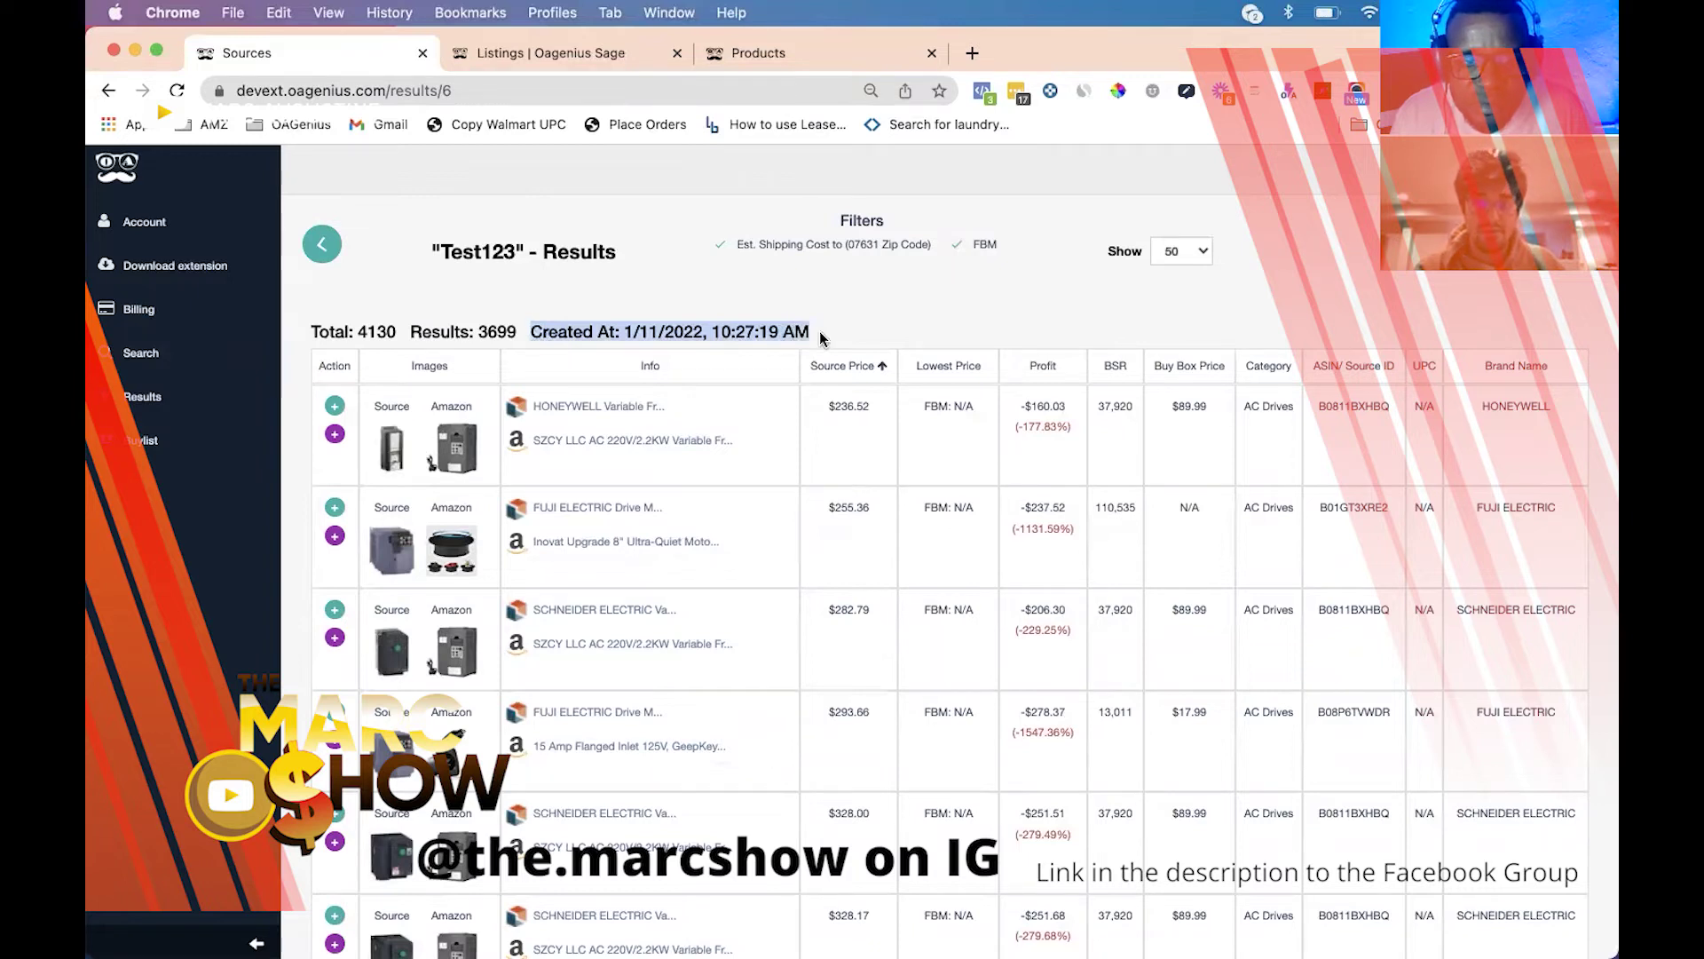
left_click(821, 337)
Step: Sort the Test123 results by profit, highest first
scroll(696, 679, "down", 10)
scroll(696, 679, "up", 10)
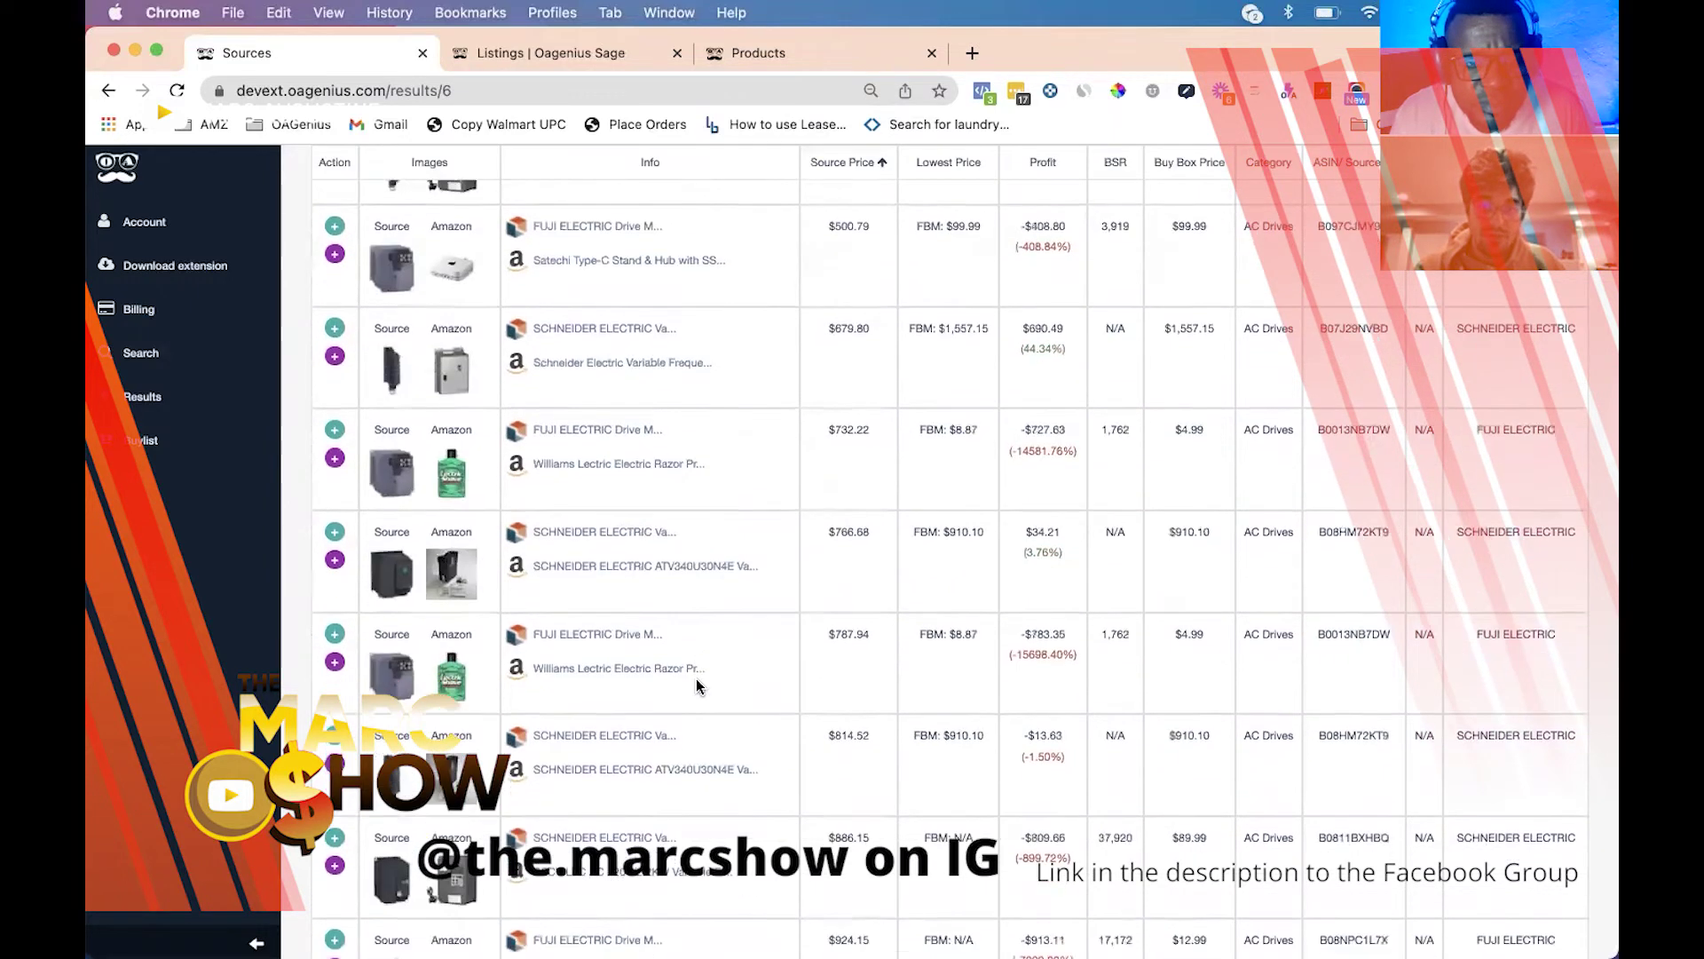
left_click(1044, 367)
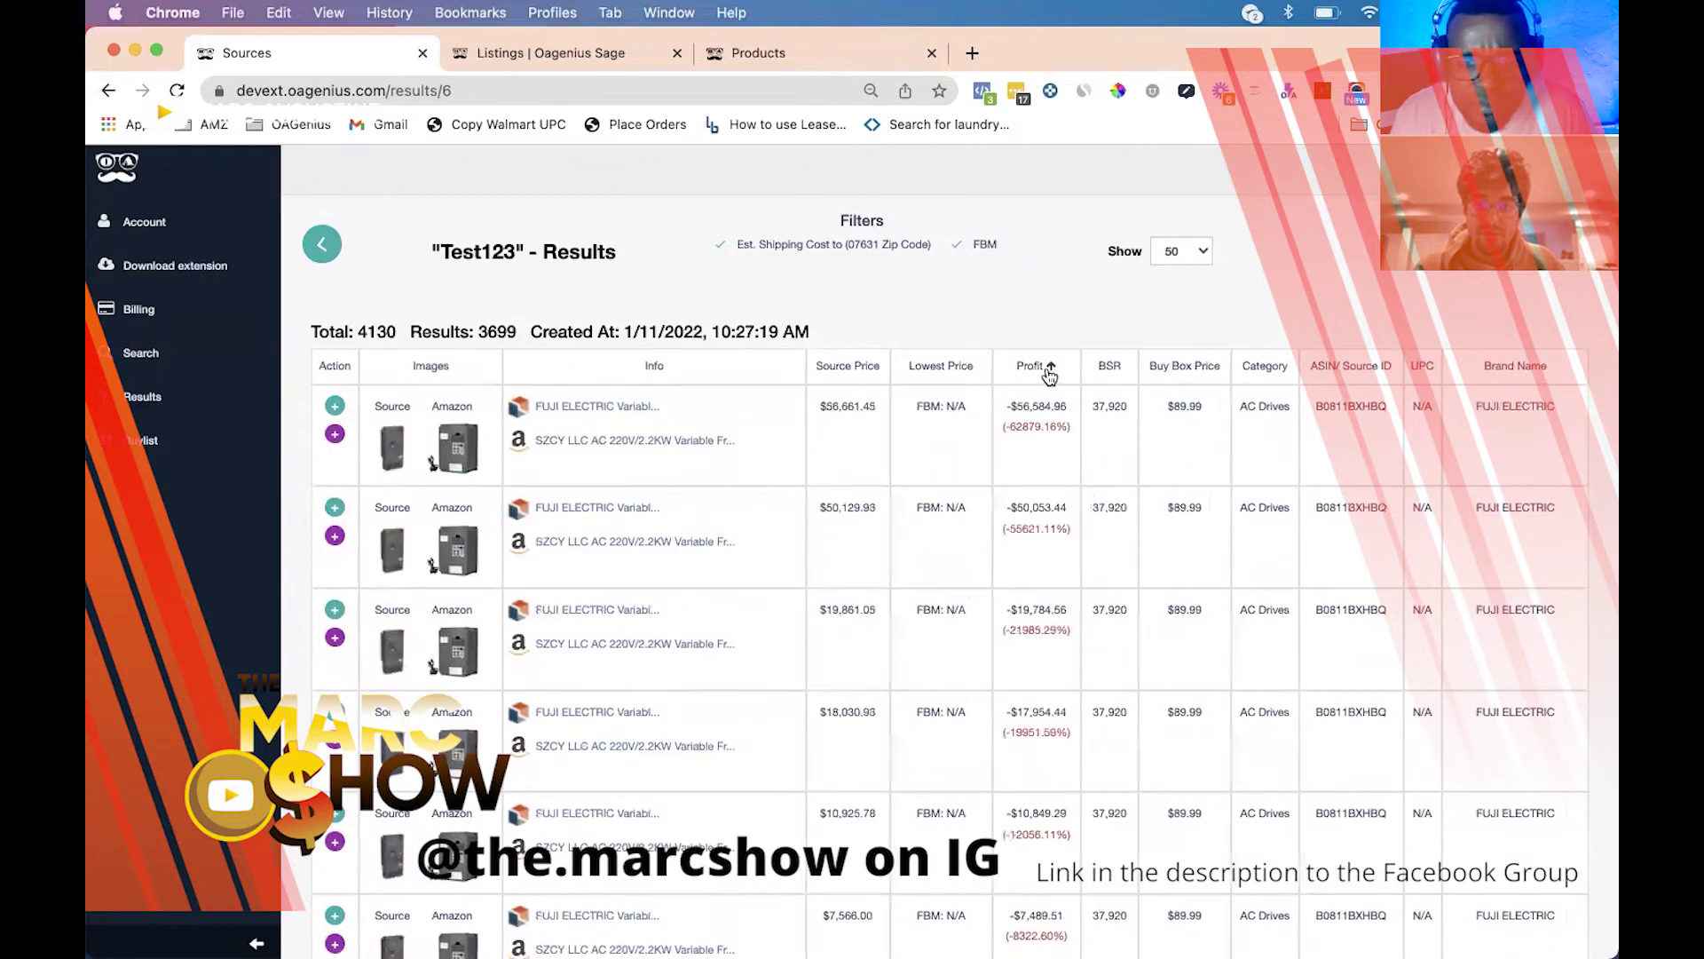
left_click(1049, 375)
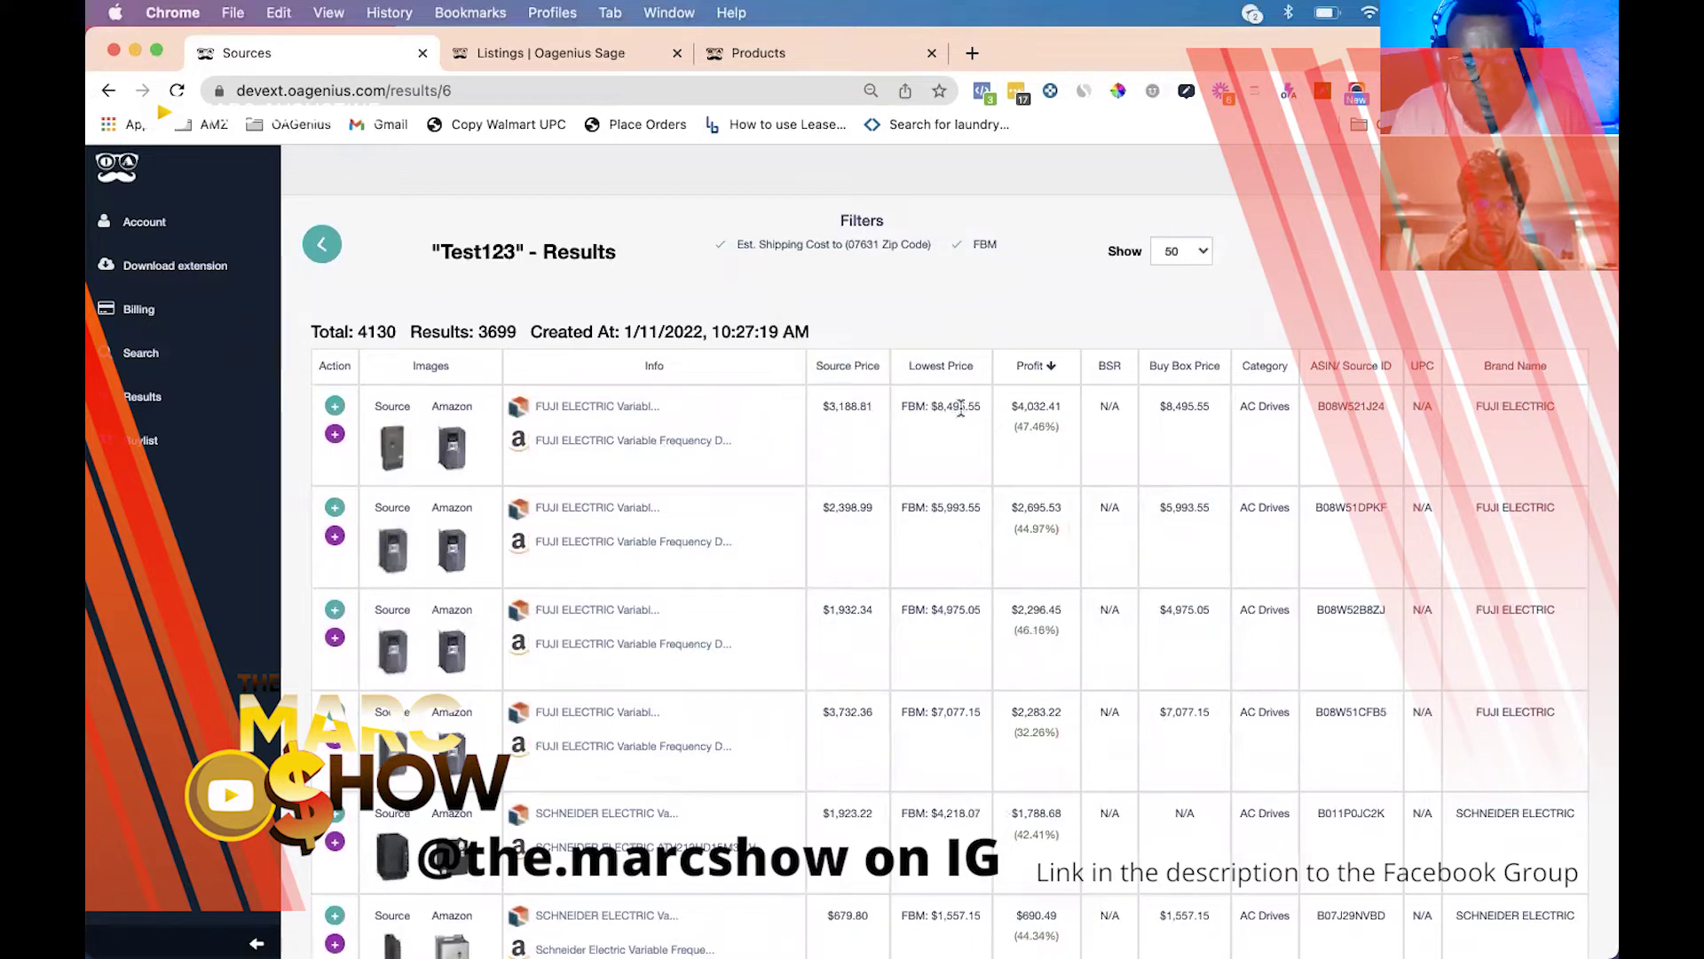
Step: Check the top item's lowest FBM and Buy Box prices, then open the Fuji item's source page
left_click_drag(902, 409, 969, 409)
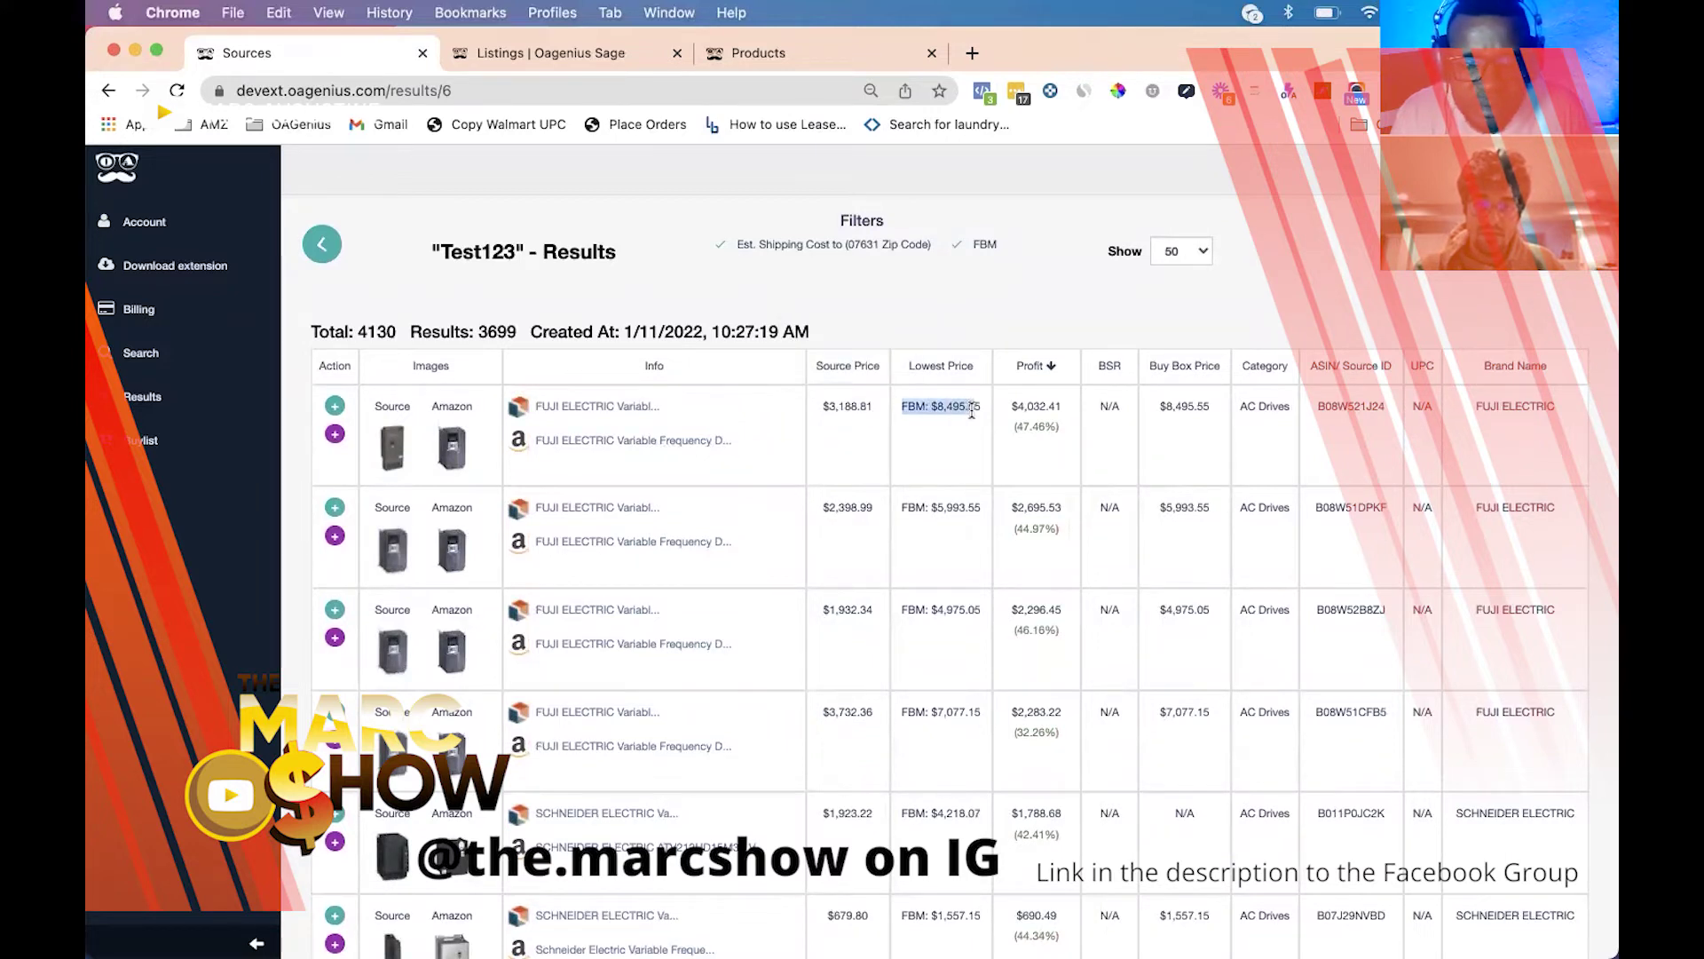
left_click(1100, 406)
left_click_drag(1142, 406, 1404, 410)
left_click(1413, 411)
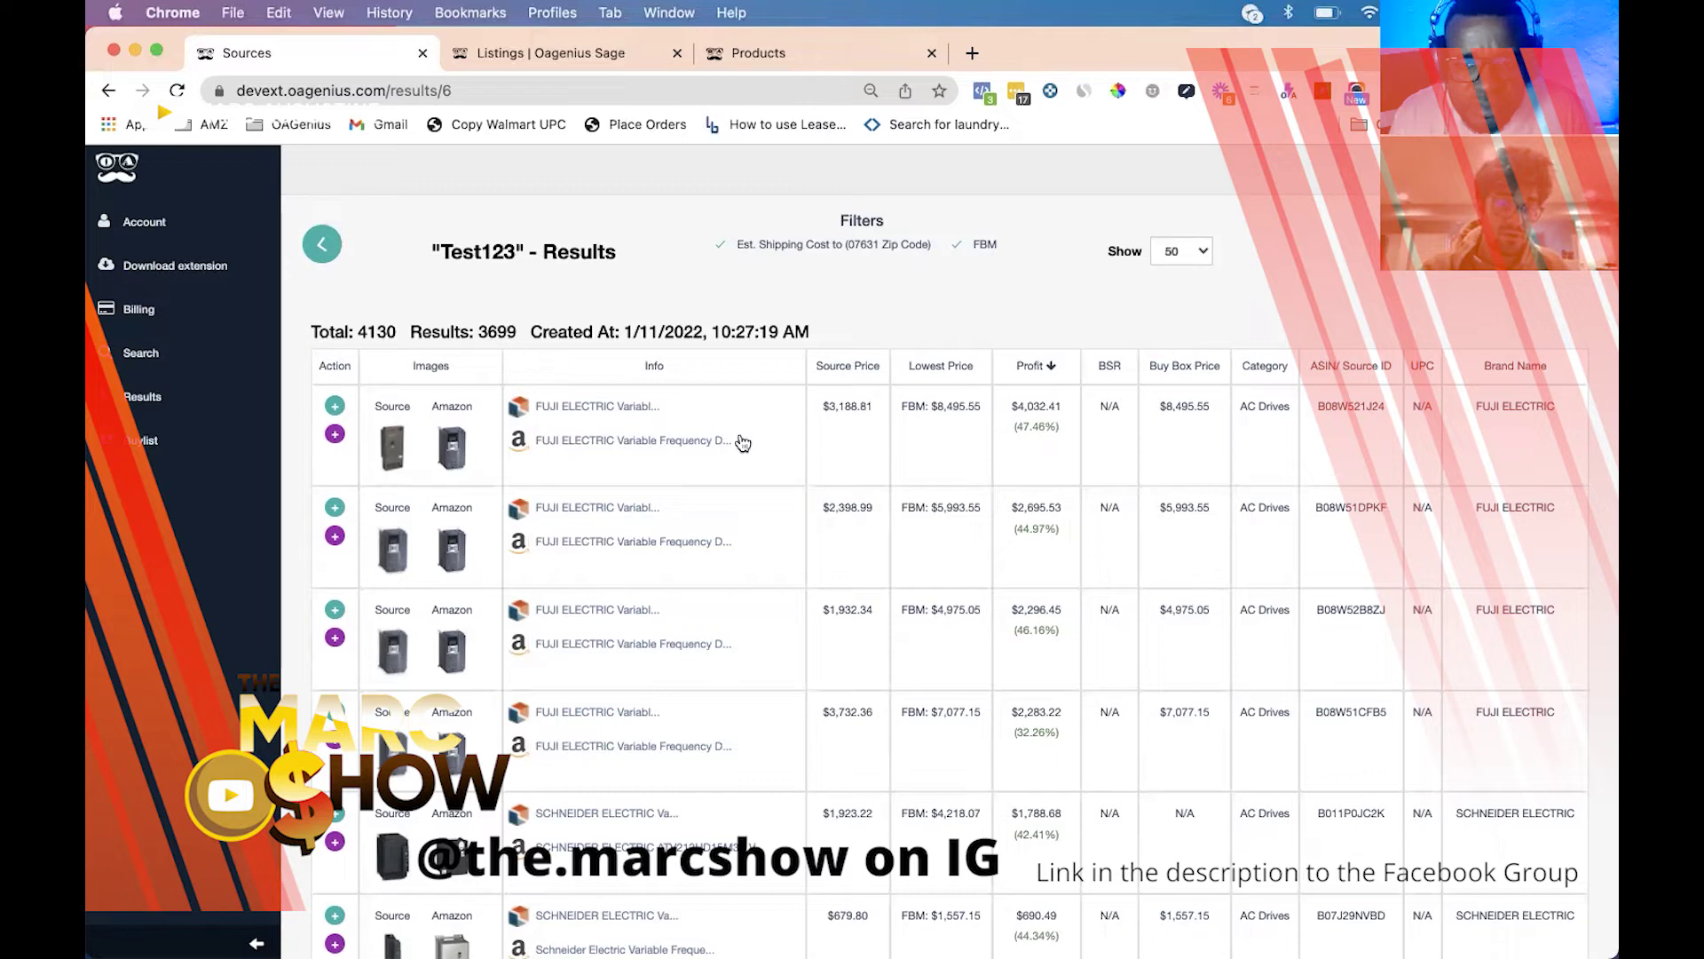
scroll(568, 514, "down", 5)
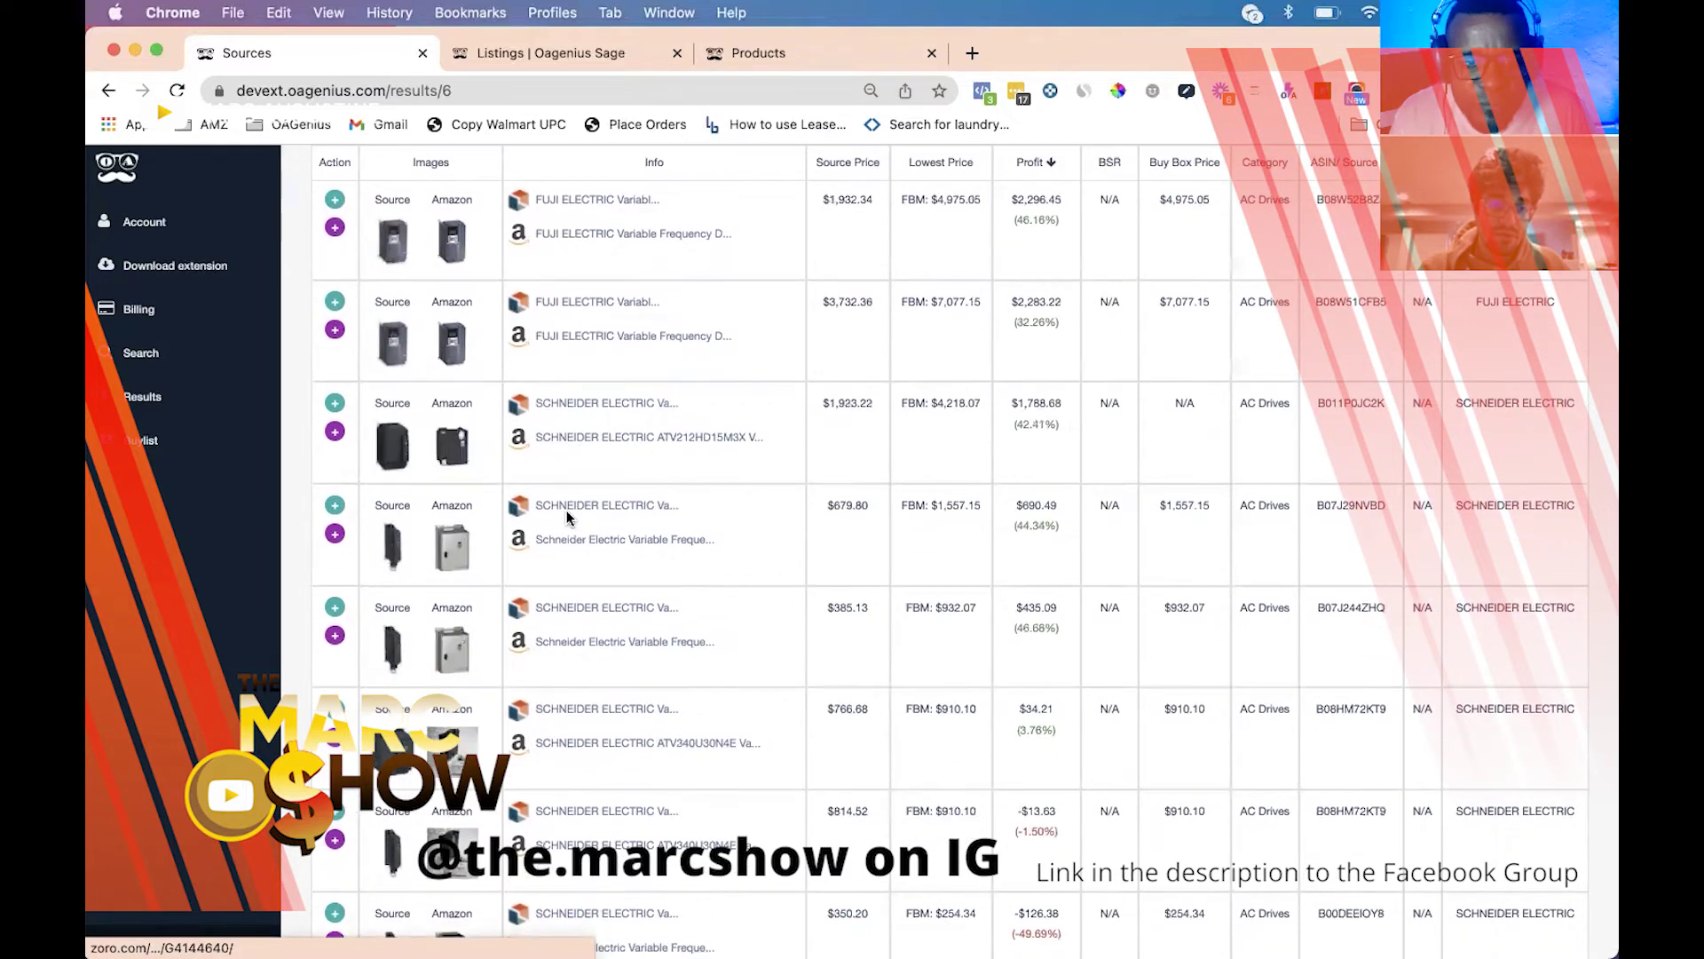
scroll(567, 513, "up", 5)
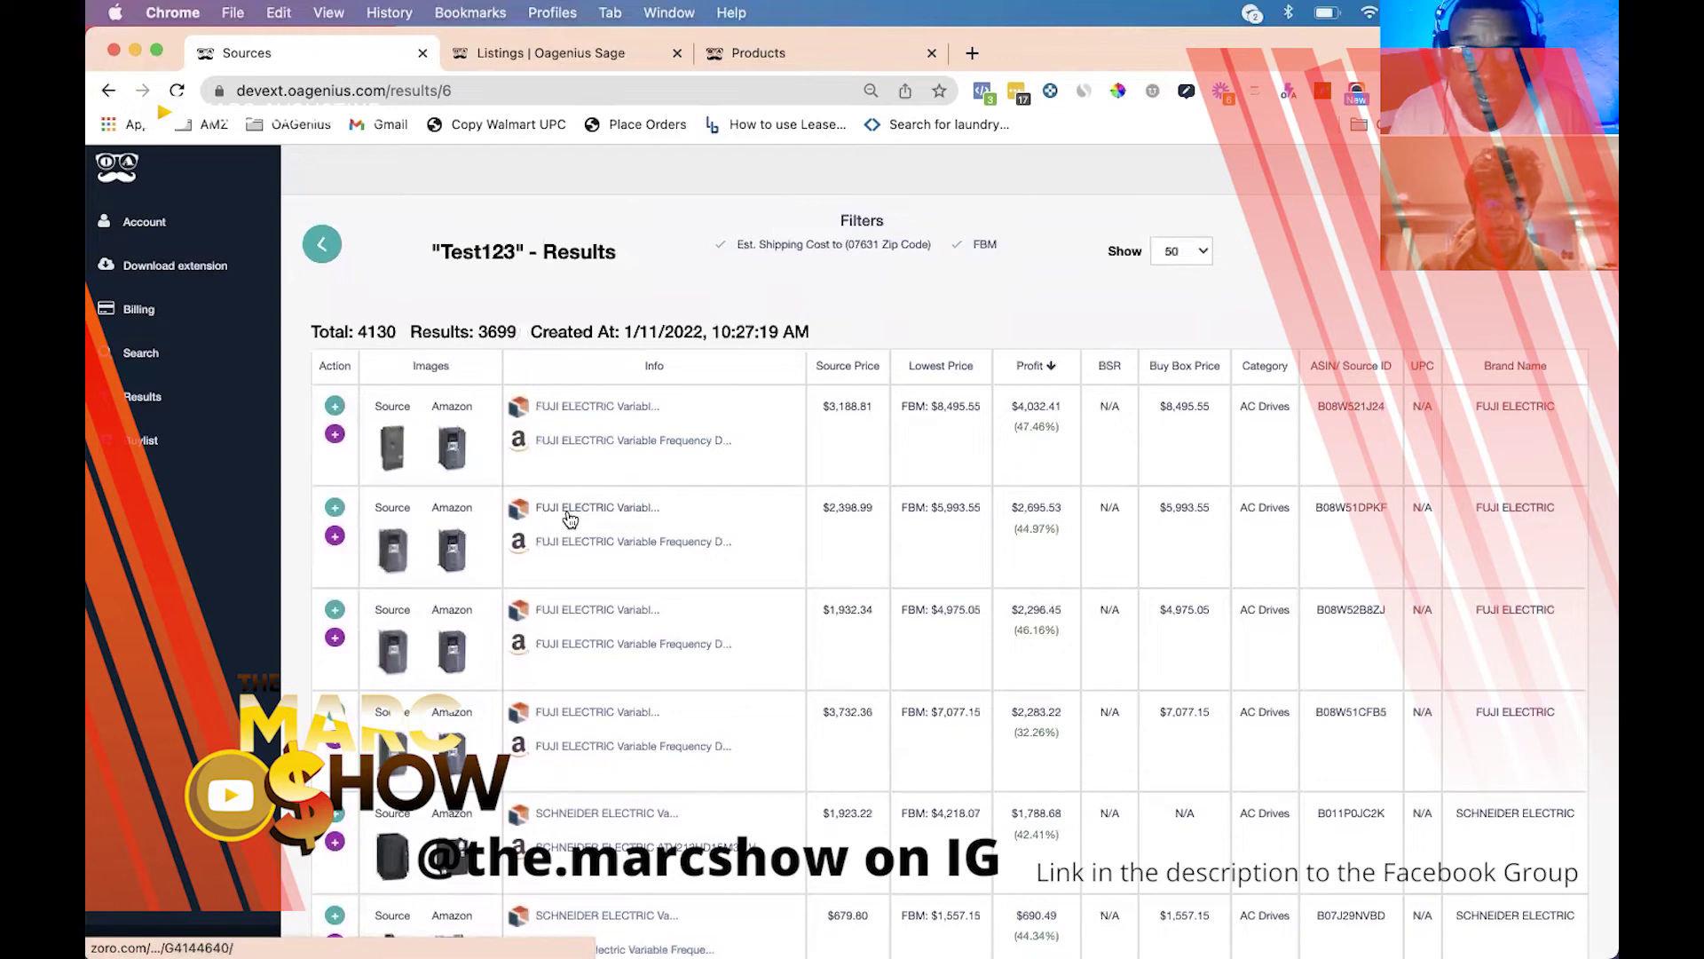
left_click(571, 510)
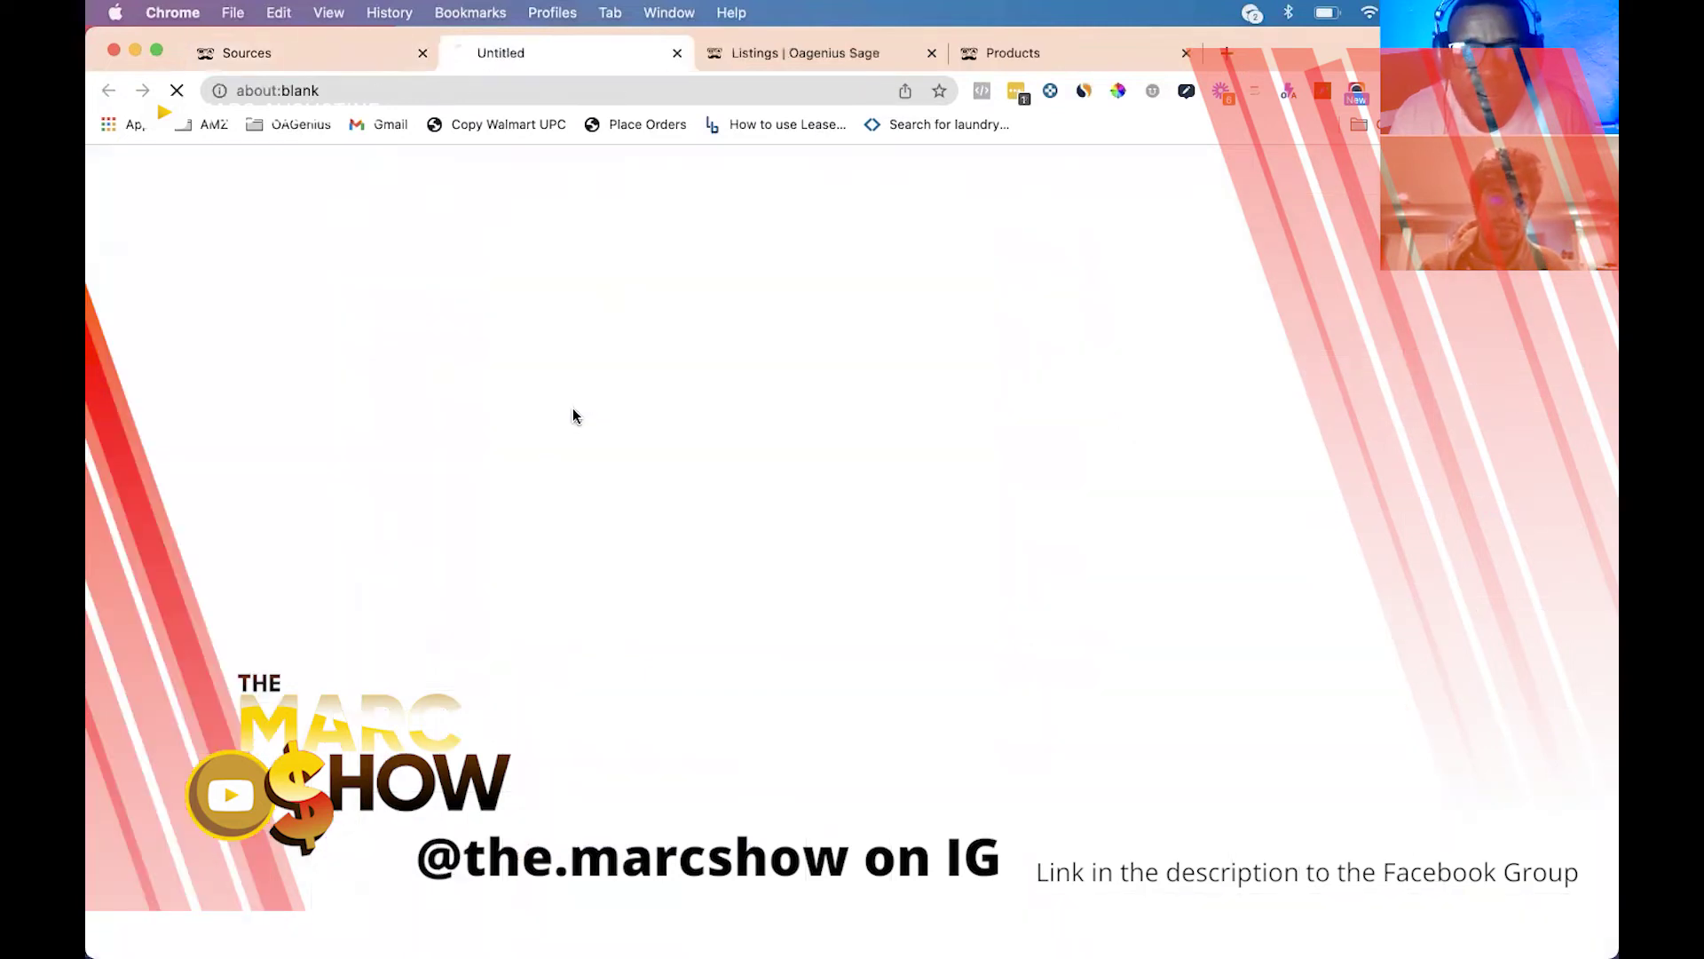
Step: Compare the drive's Amazon listing ($8,487.60) with its Zoro source page ($3,188.81)
left_click(339, 51)
left_click(680, 438)
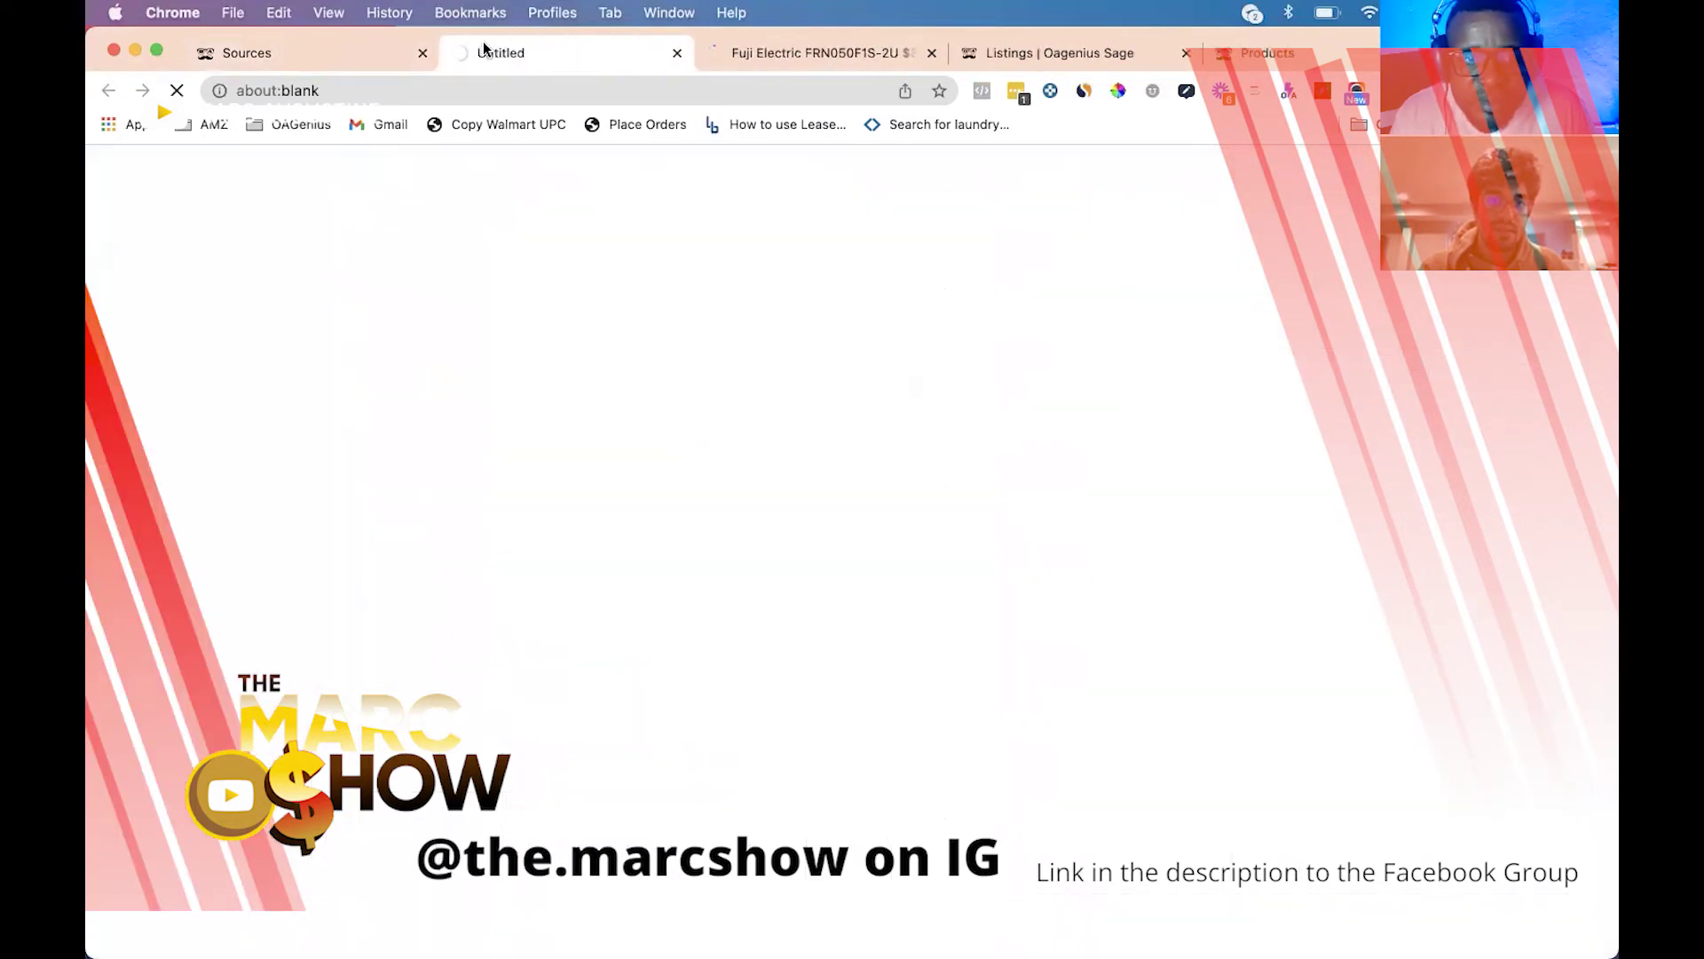
left_click(856, 48)
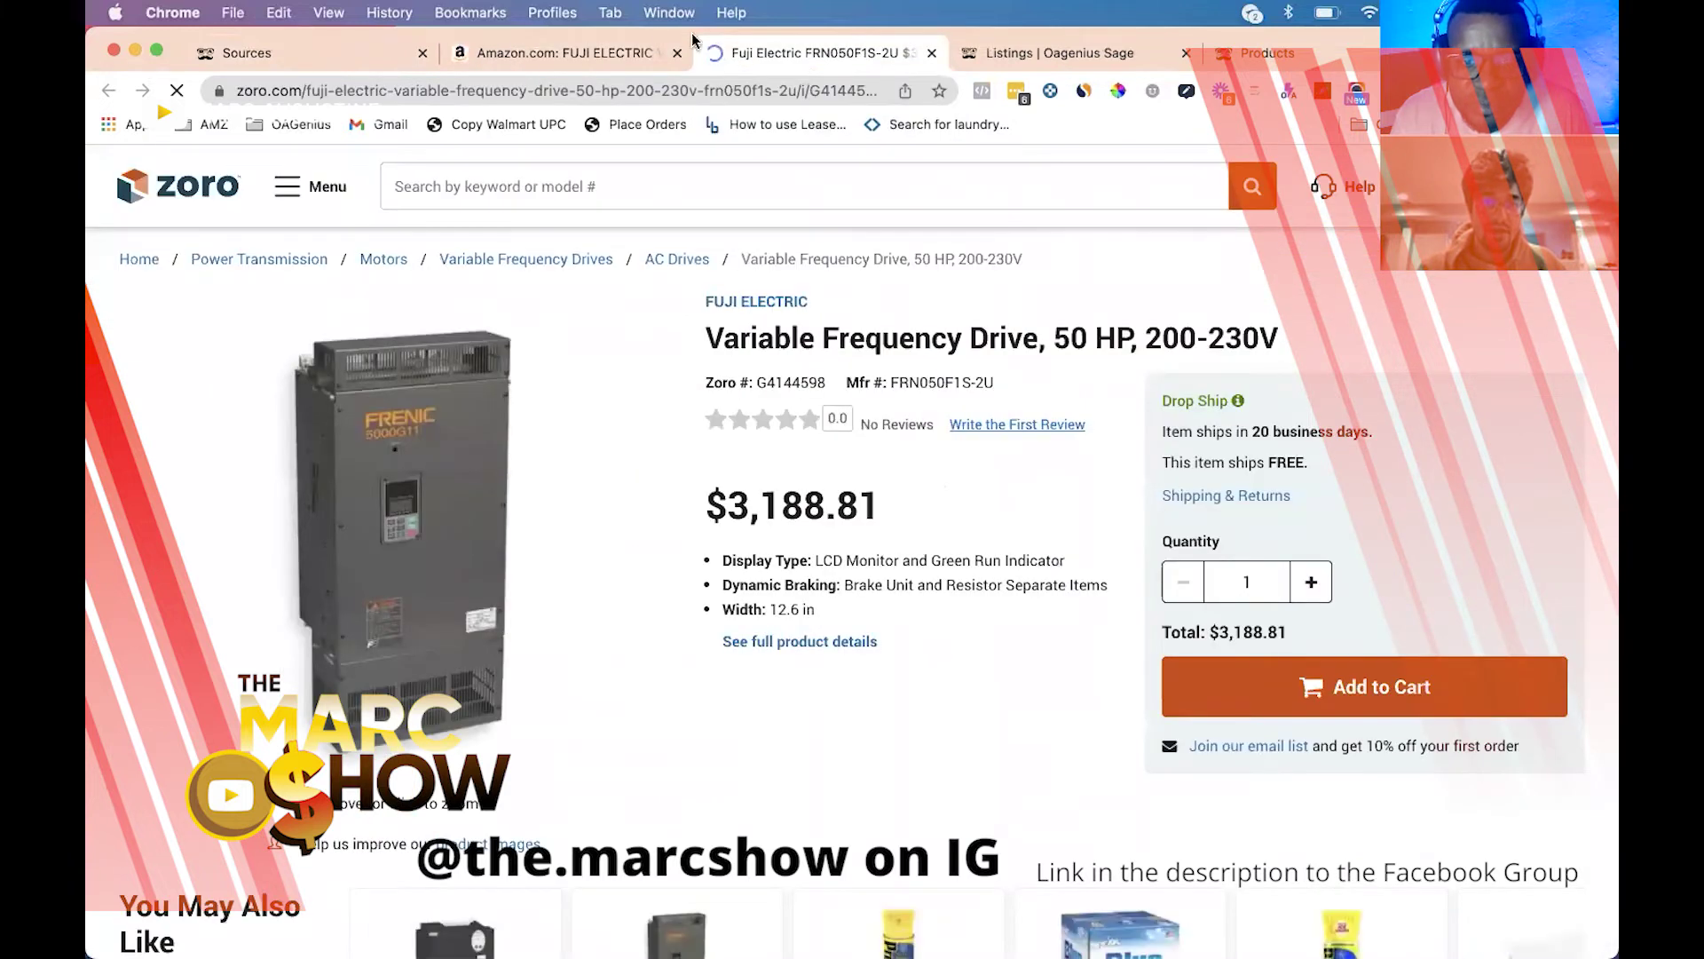
left_click(627, 52)
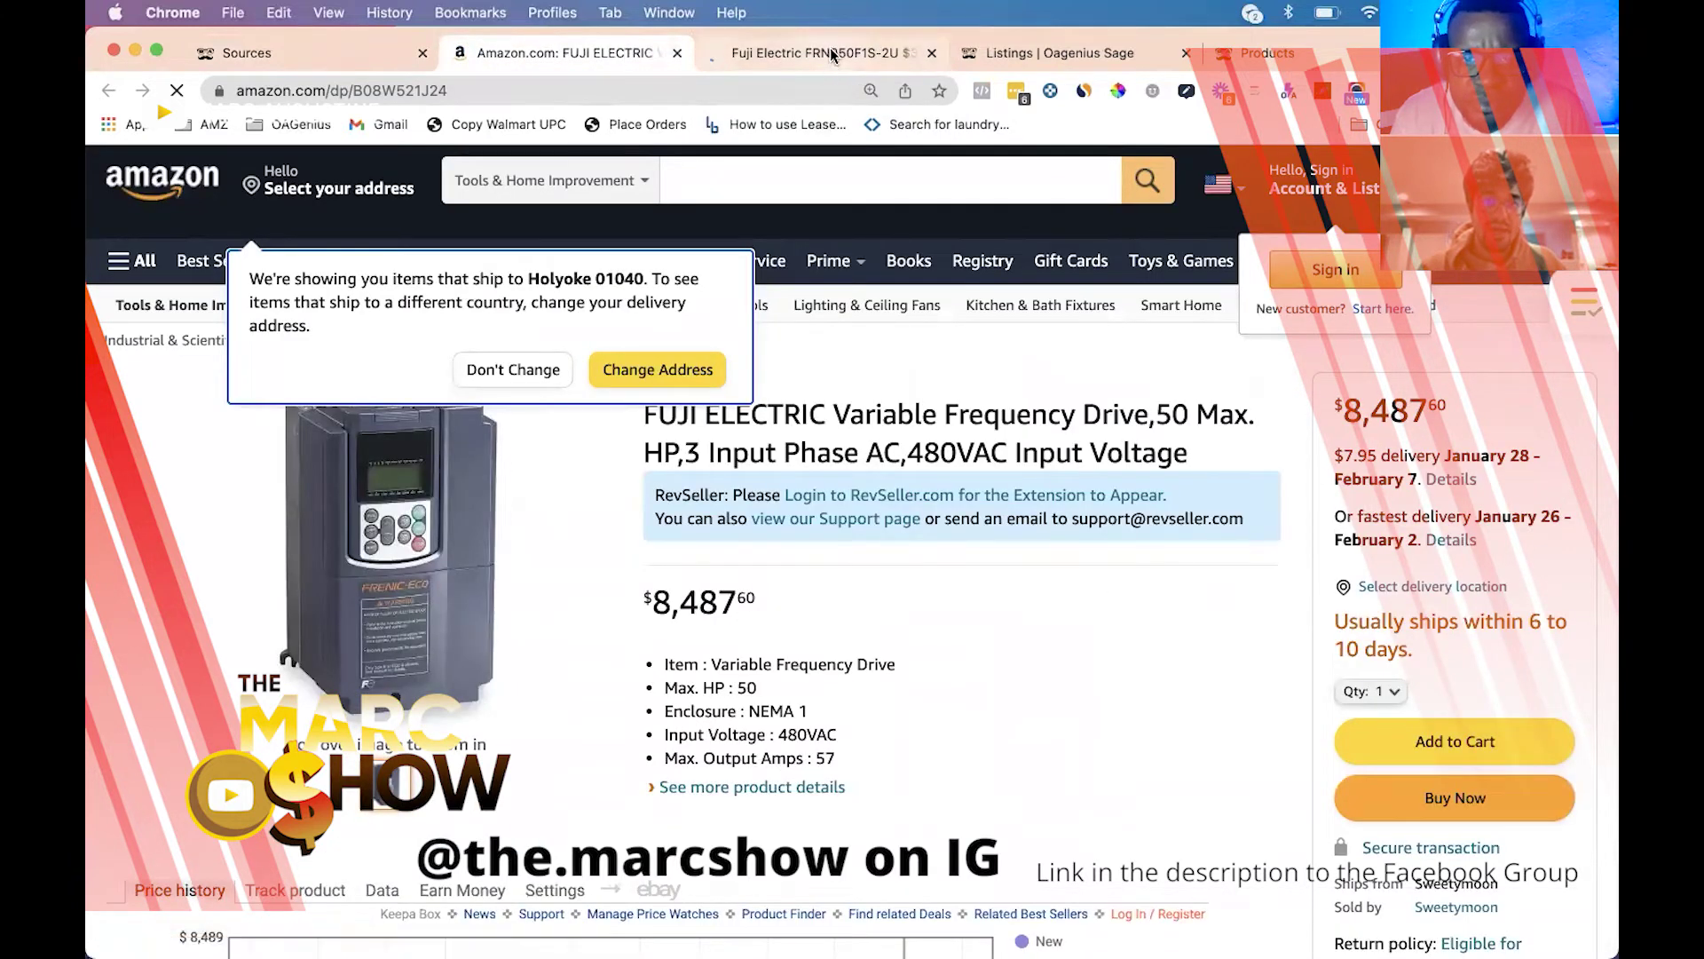
left_click(879, 53)
Step: Close the Zoro and Amazon tabs and return to the OAGenius results
left_click(929, 56)
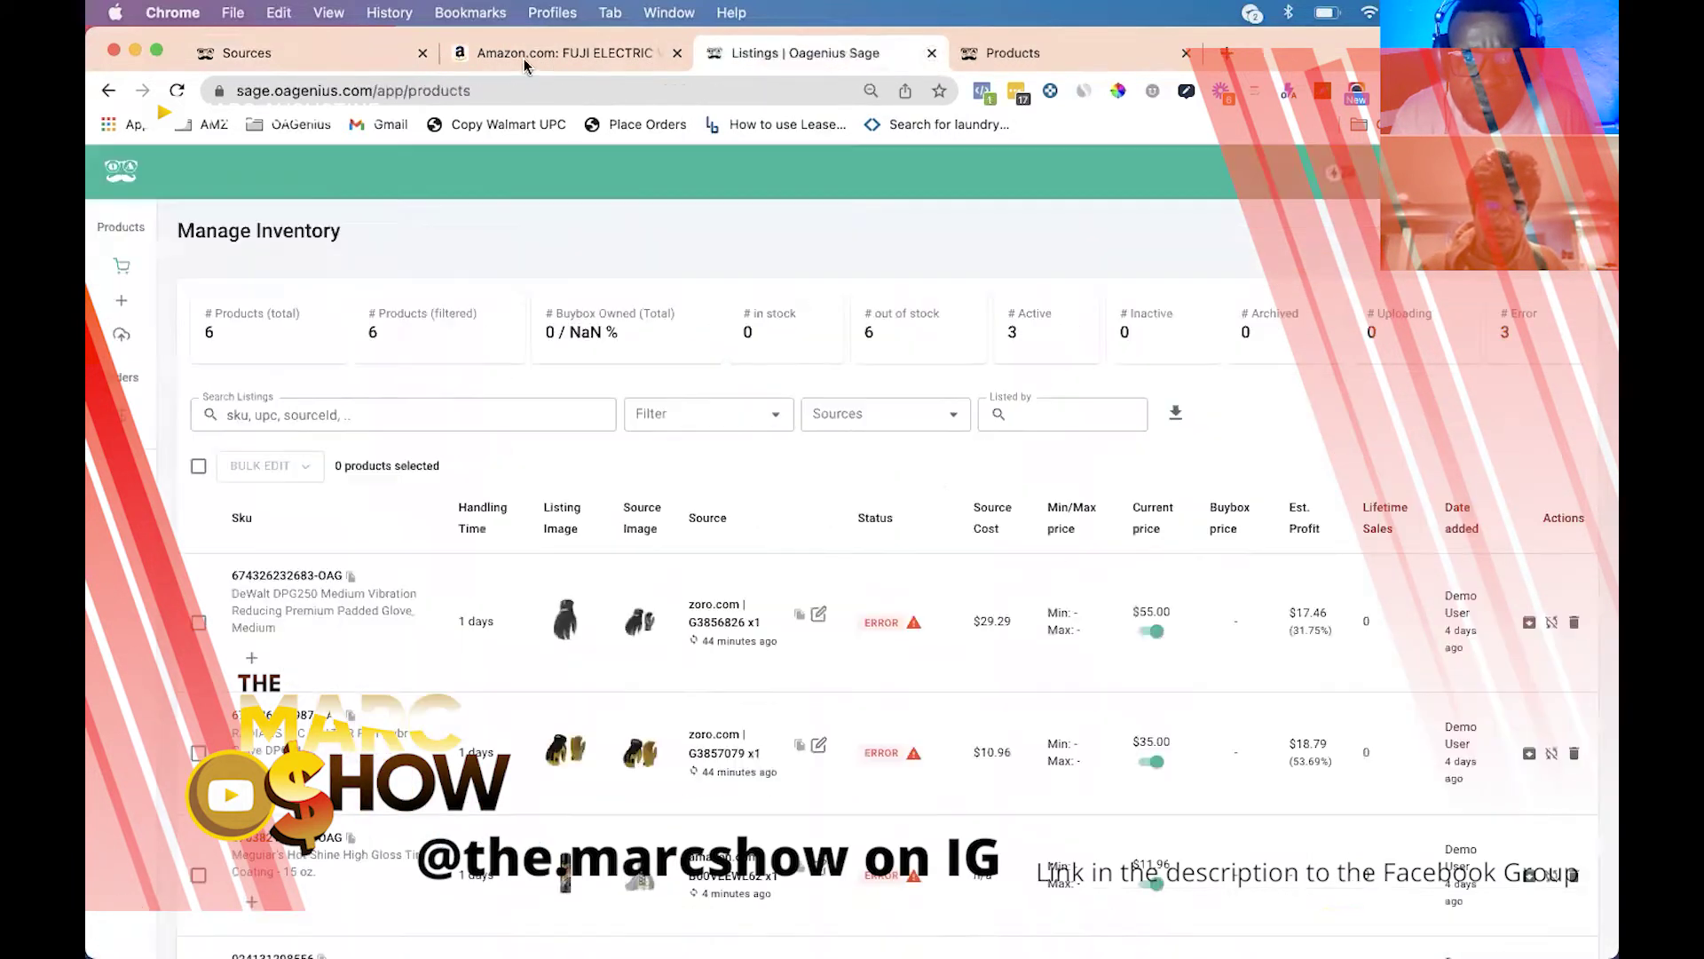
left_click(675, 58)
left_click(677, 55)
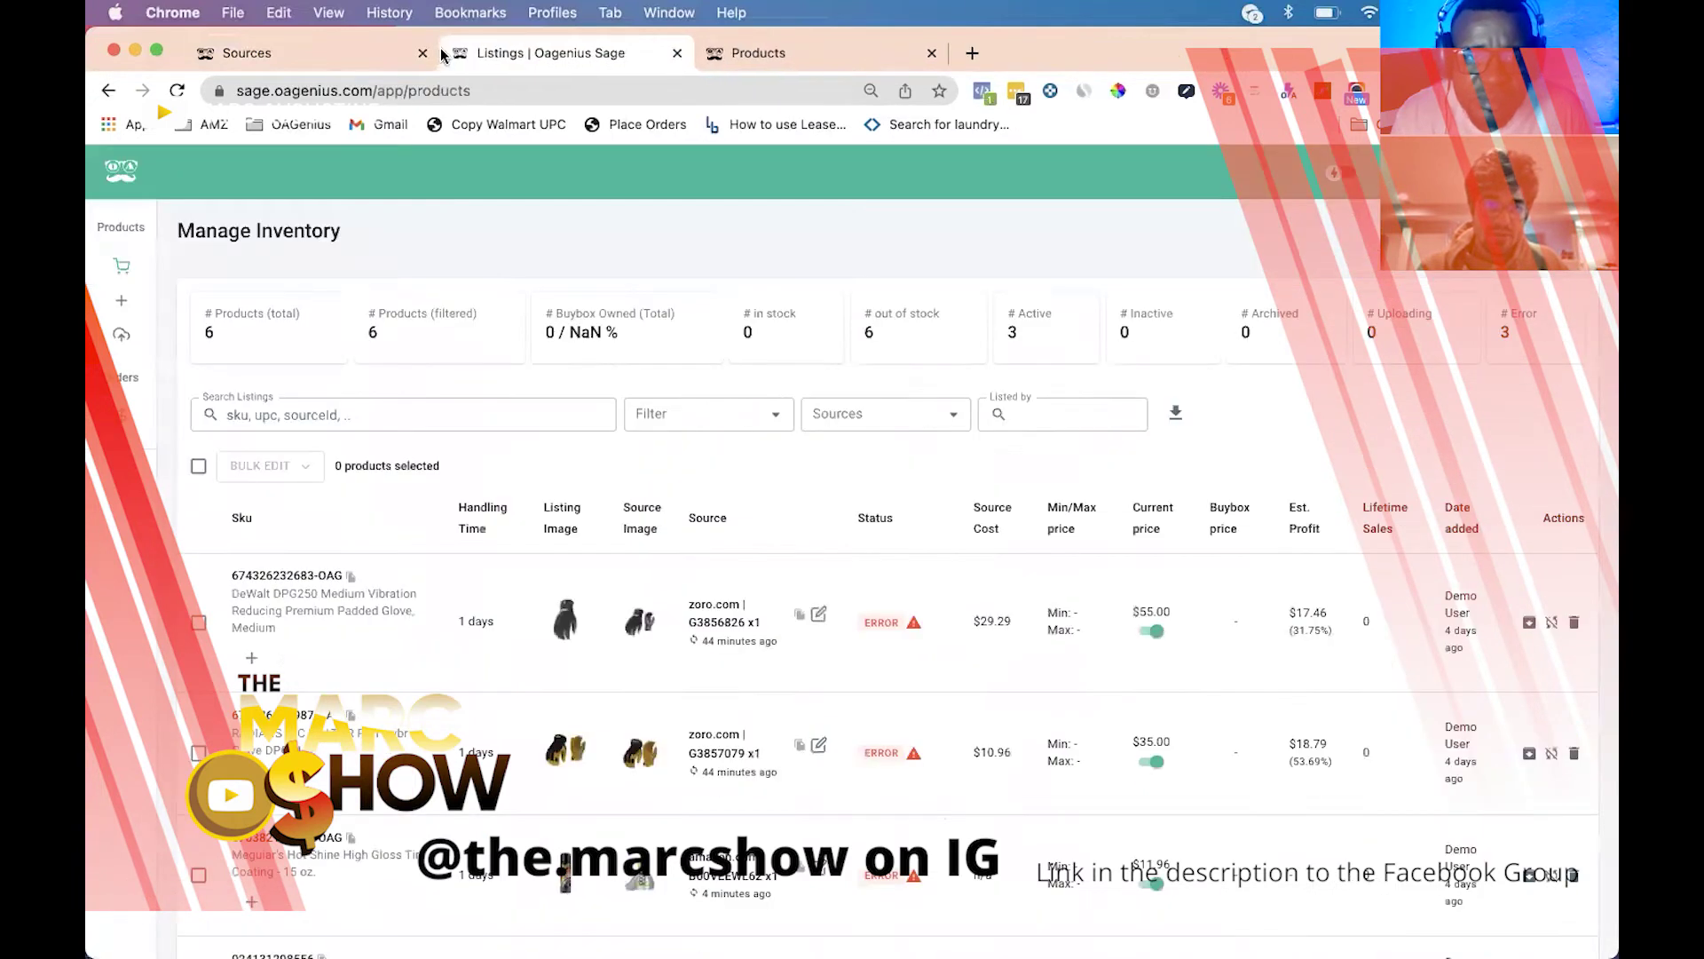
left_click(317, 59)
left_click(459, 55)
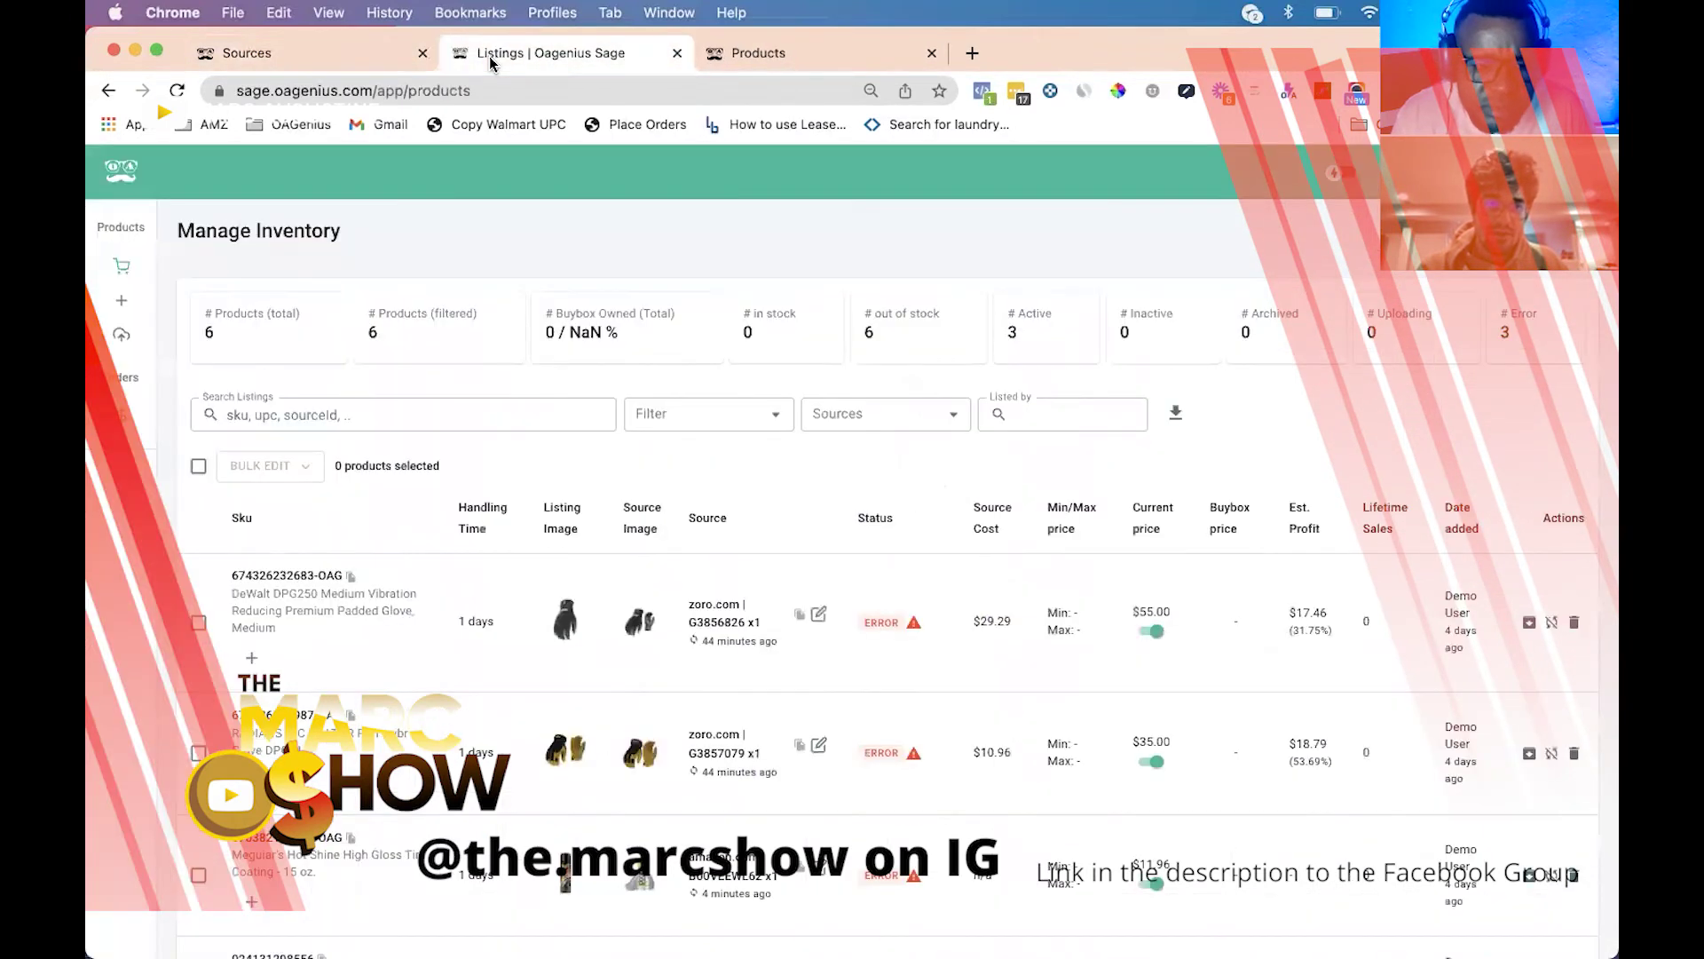
left_click(338, 55)
scroll(791, 715, "down", 15)
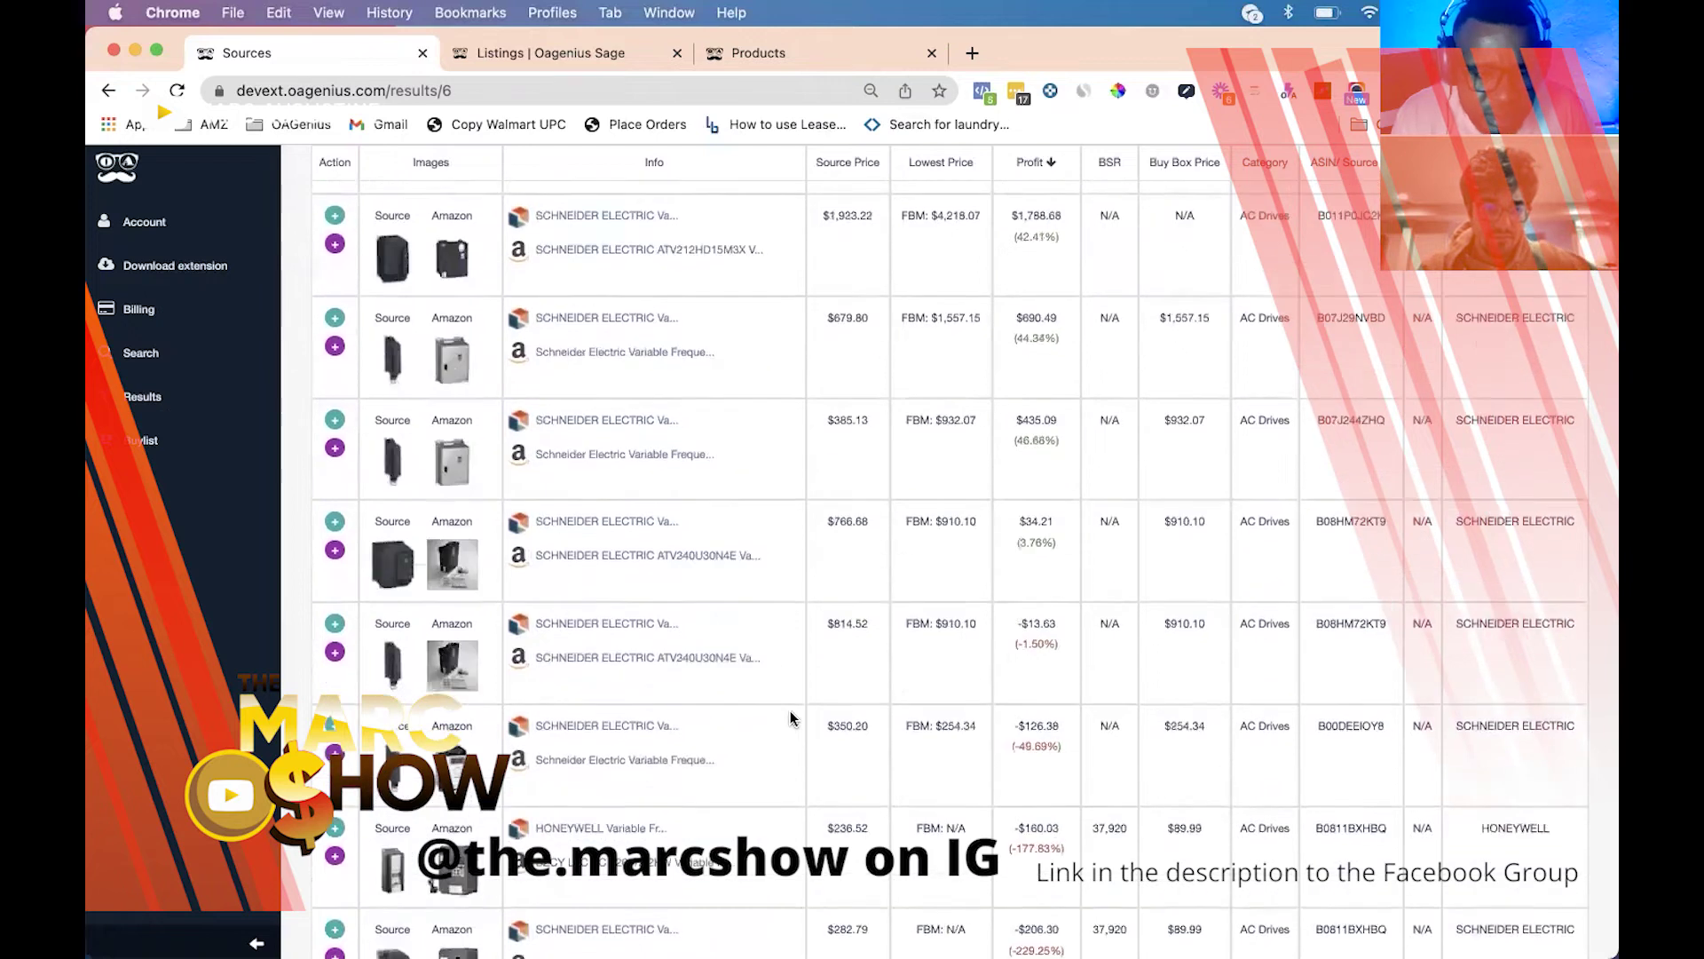
Step: Go back to the search runs and open the Test Farm and Fleet results (85 items)
scroll(790, 710, "down", 10)
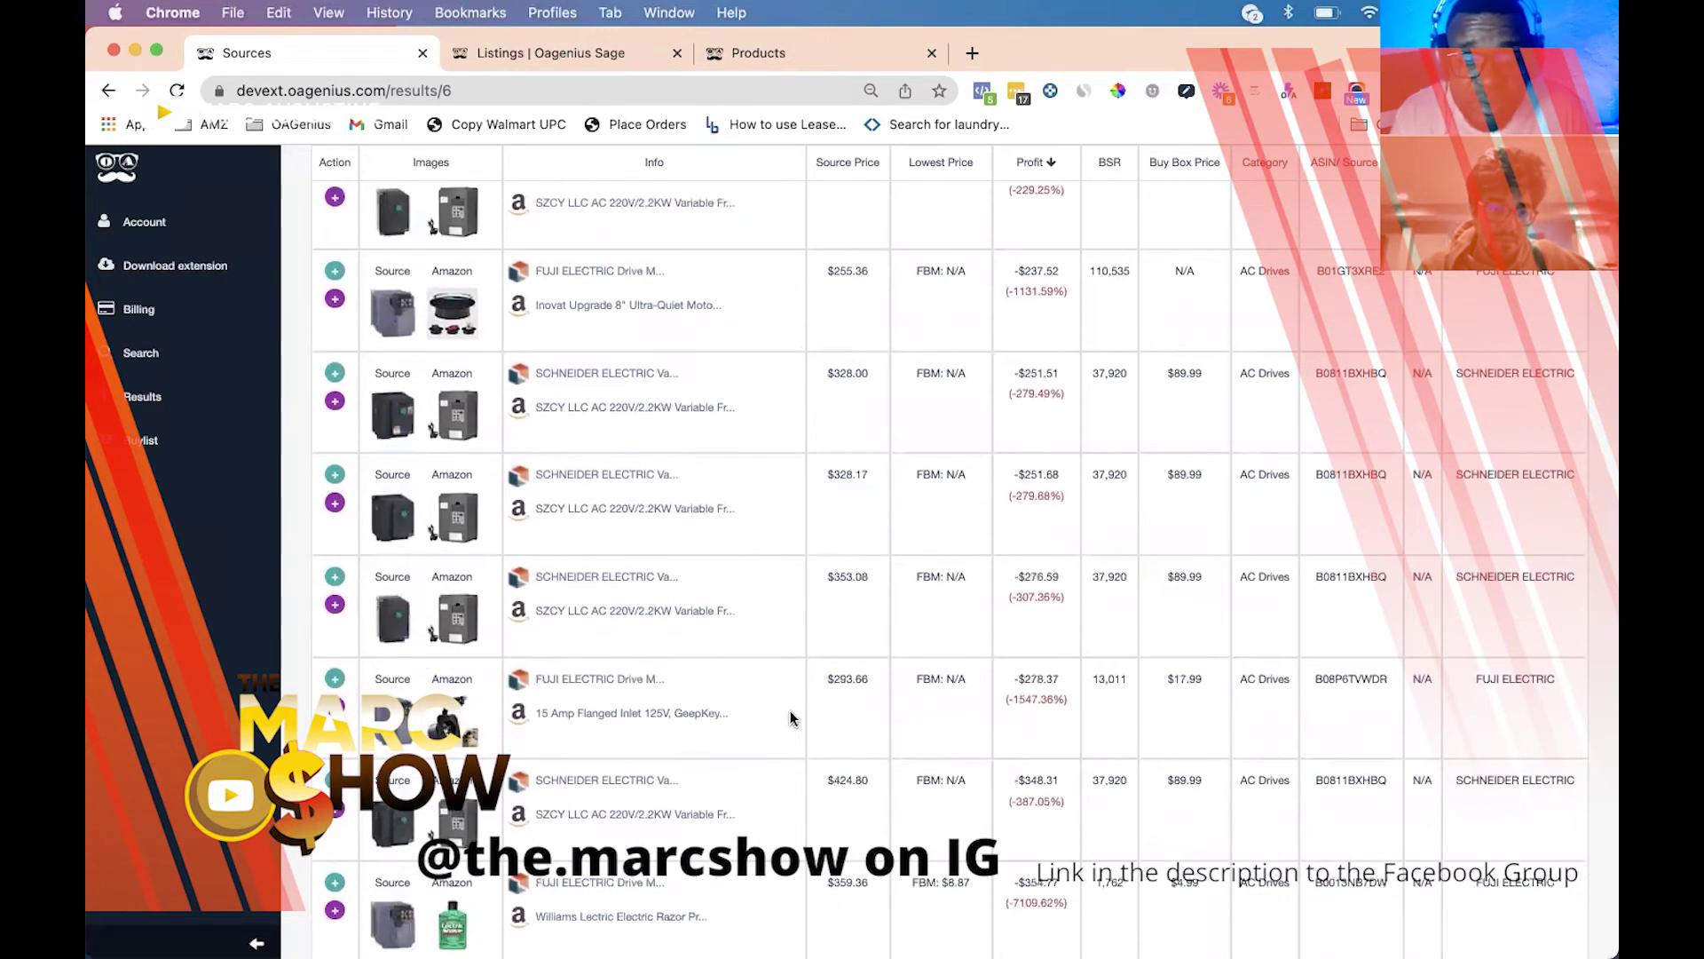
scroll(792, 717, "up", 8)
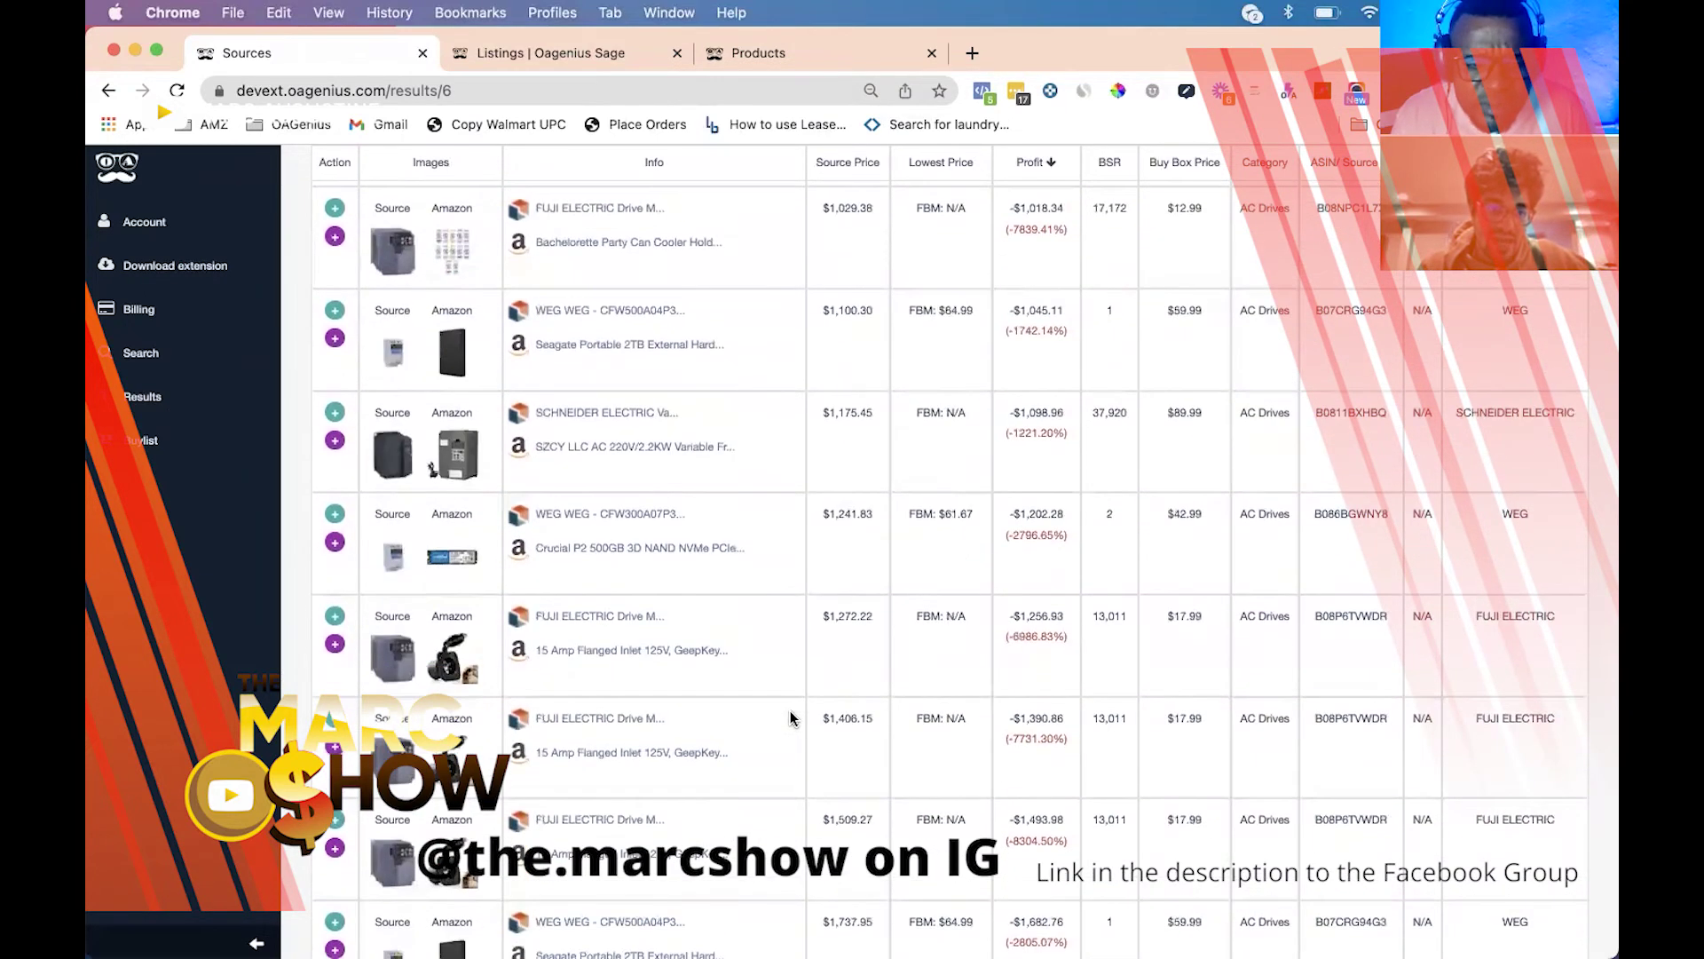
scroll(791, 717, "up", 10)
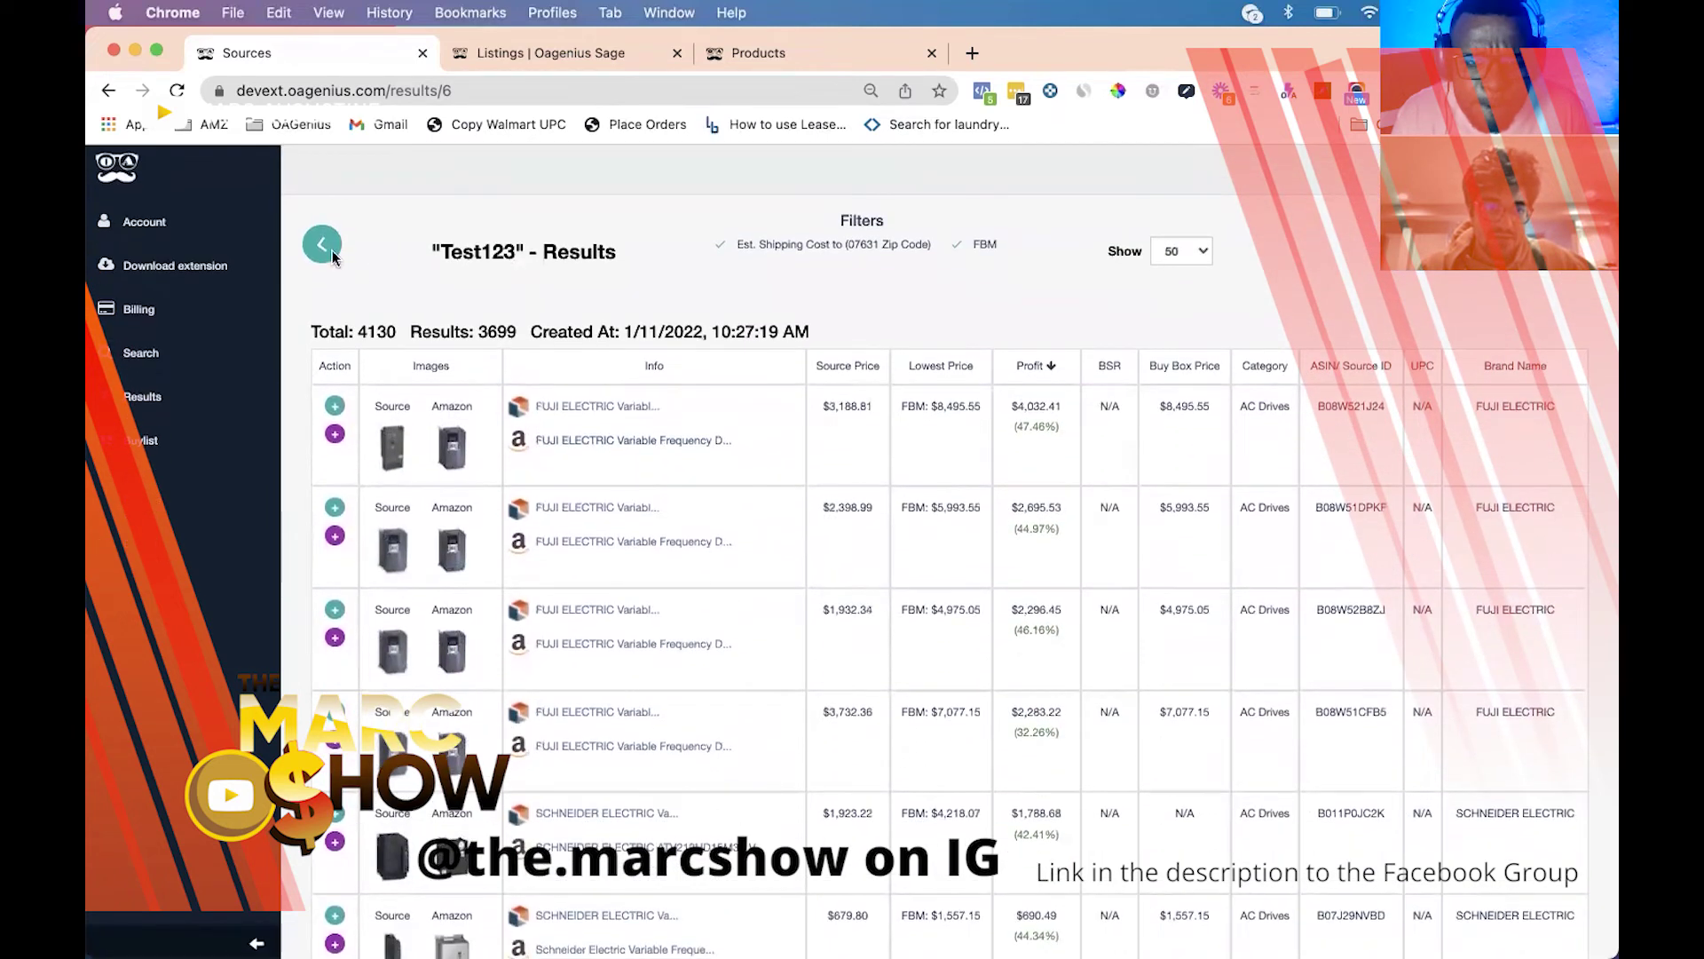
left_click(327, 285)
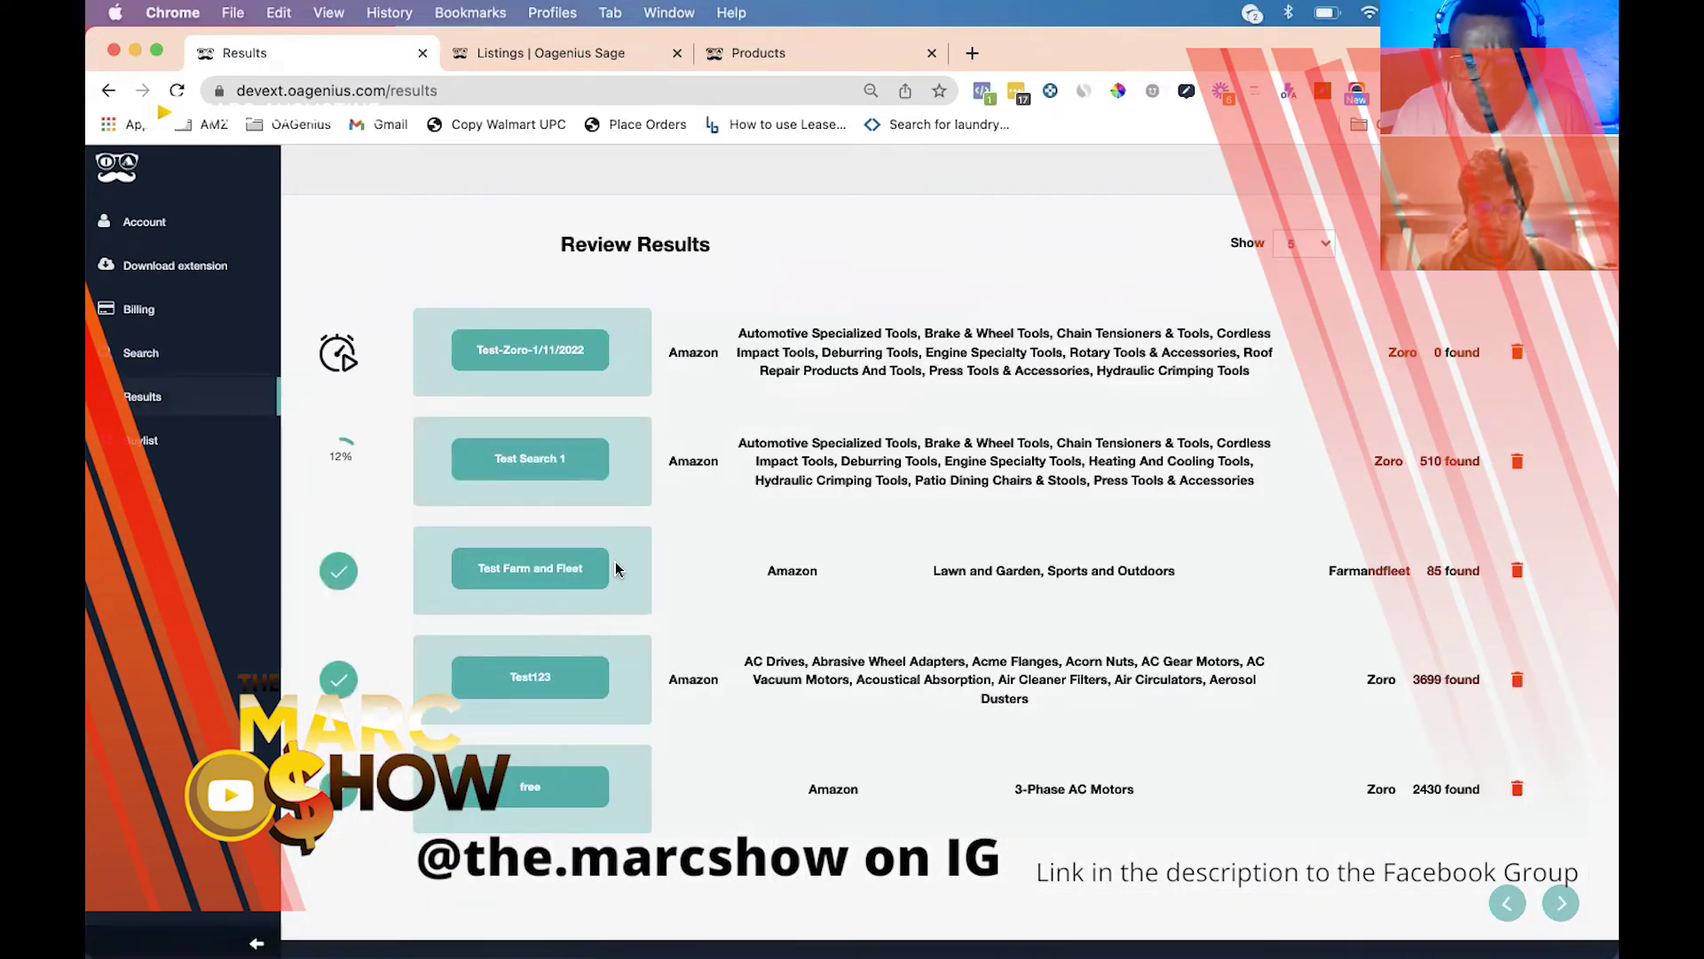
left_click(539, 579)
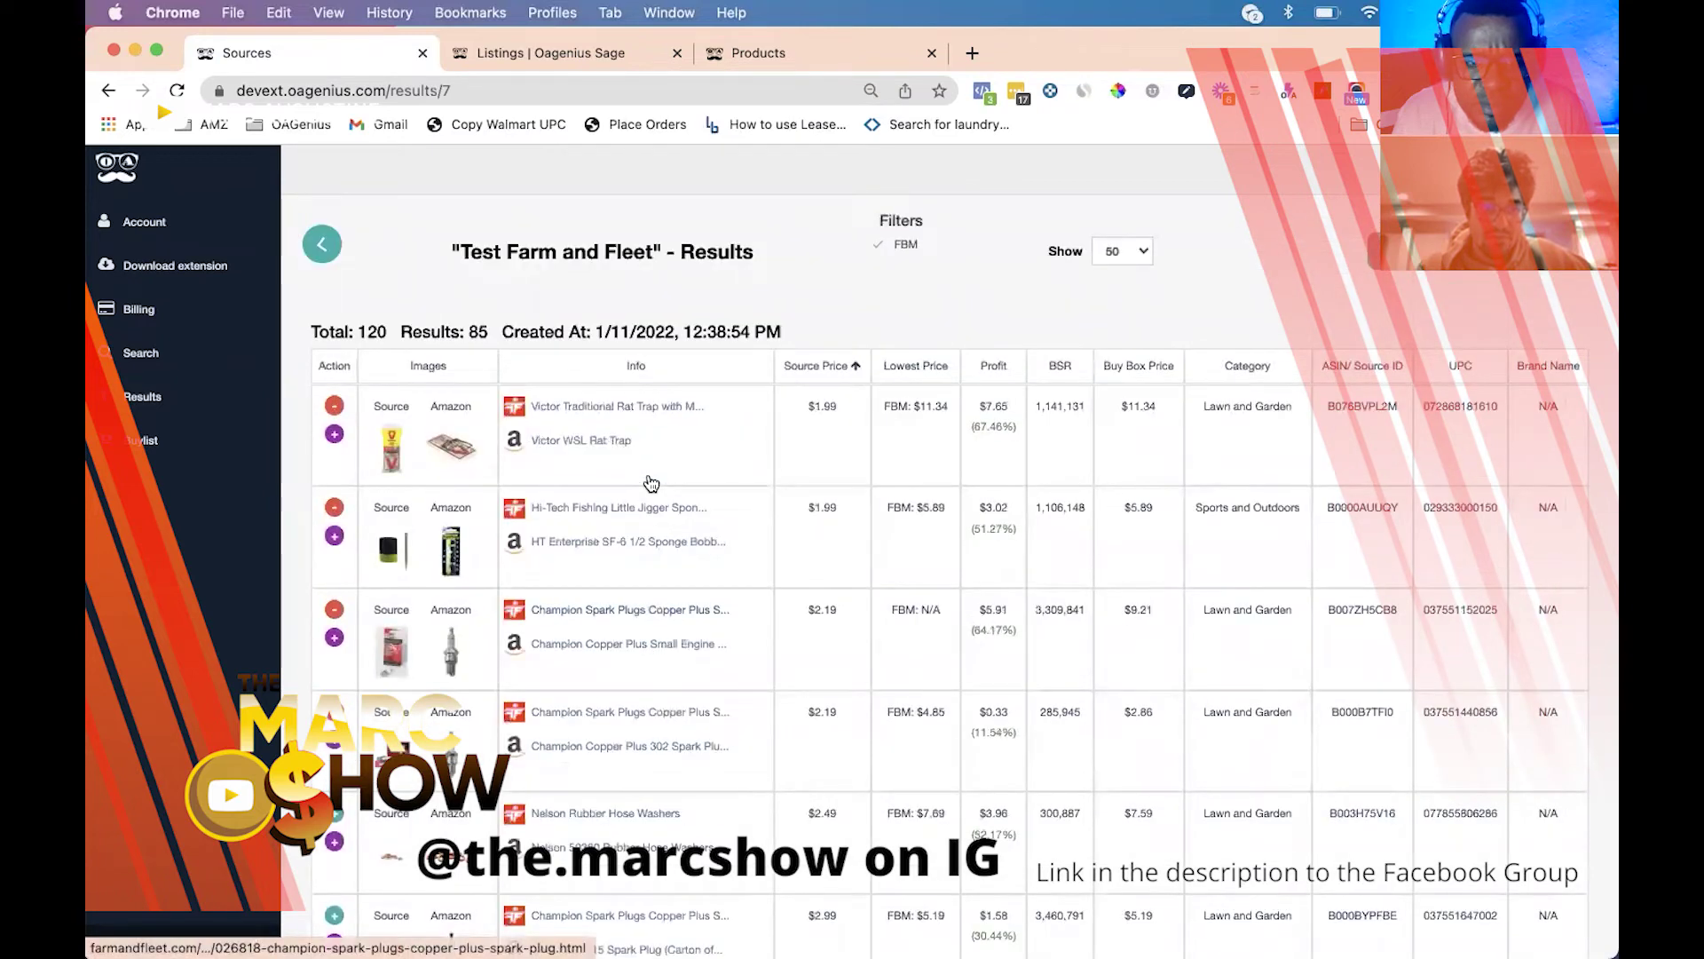
Step: Toggle marks on the rat trap, jig sponge and spark plug rows, then send the Victor rat trap to the lister
left_click(334, 406)
left_click(334, 507)
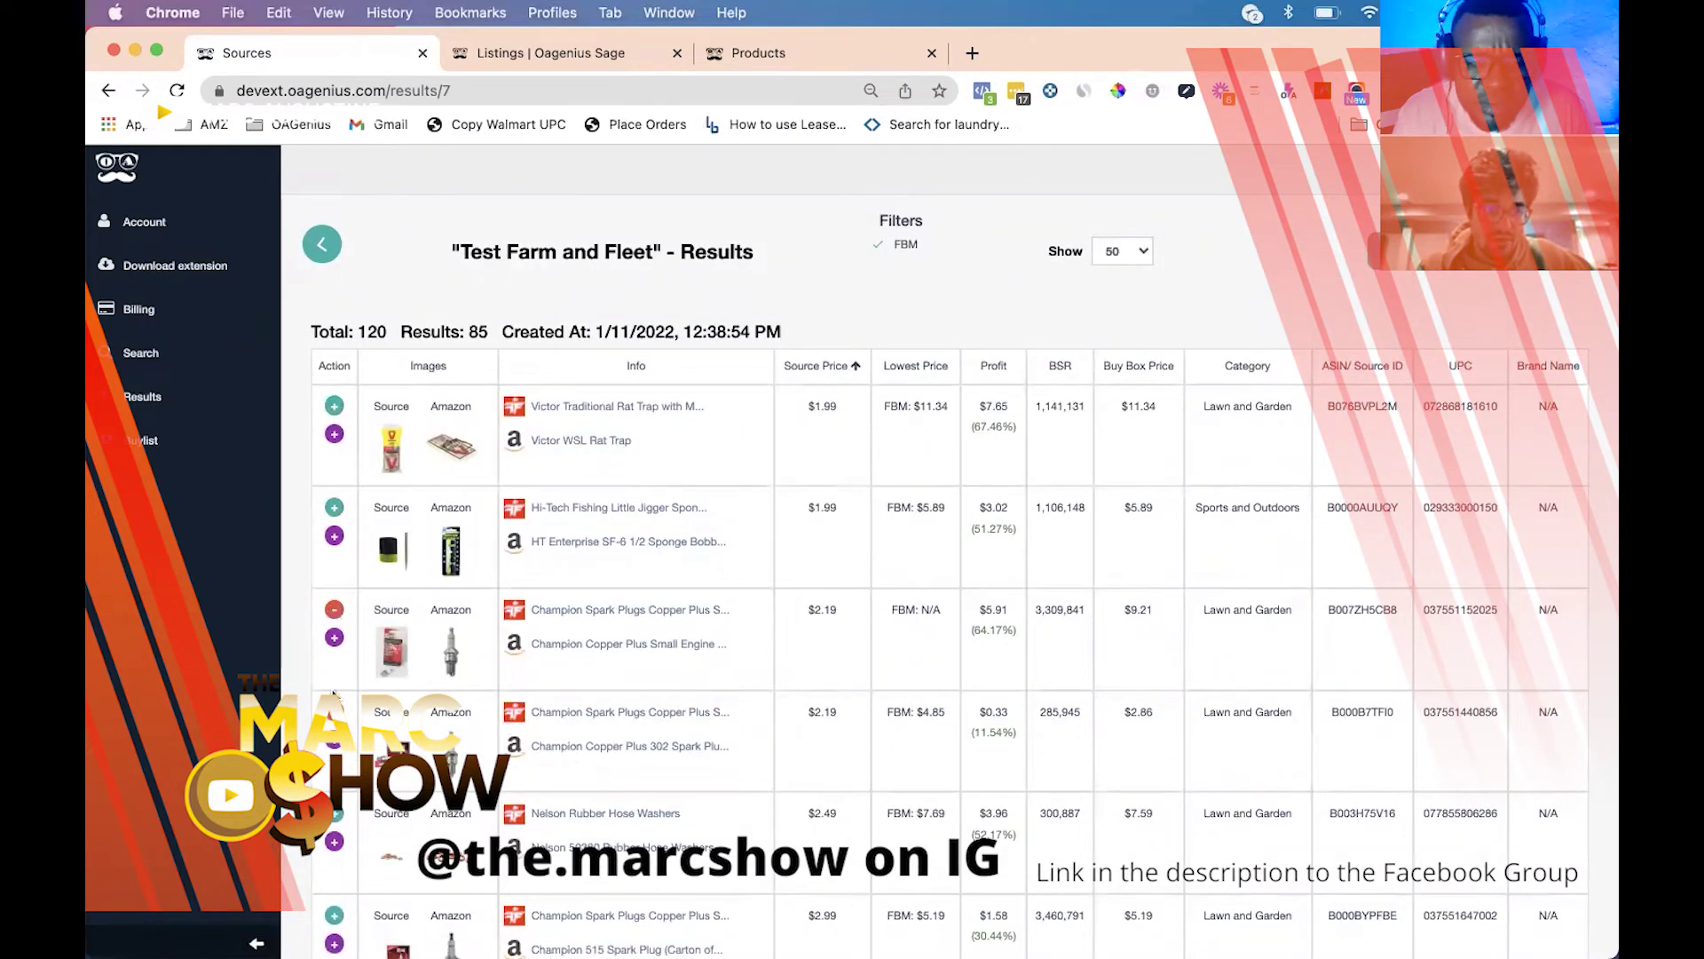
left_click(335, 408)
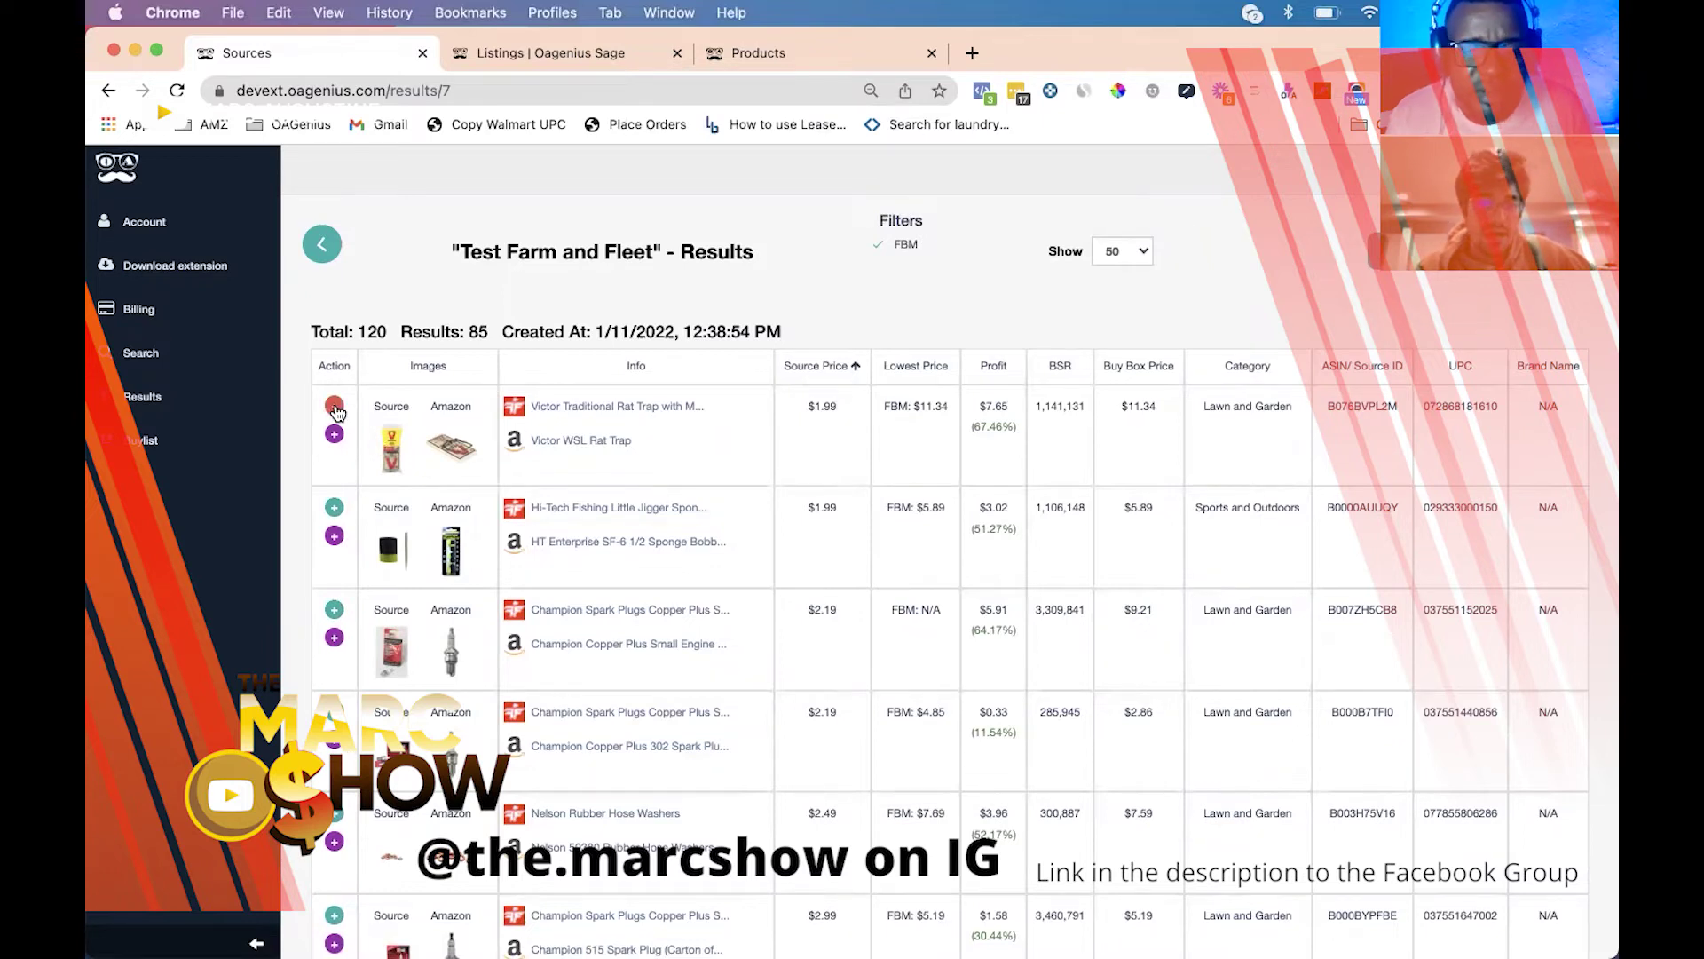
left_click(334, 507)
left_click(335, 610)
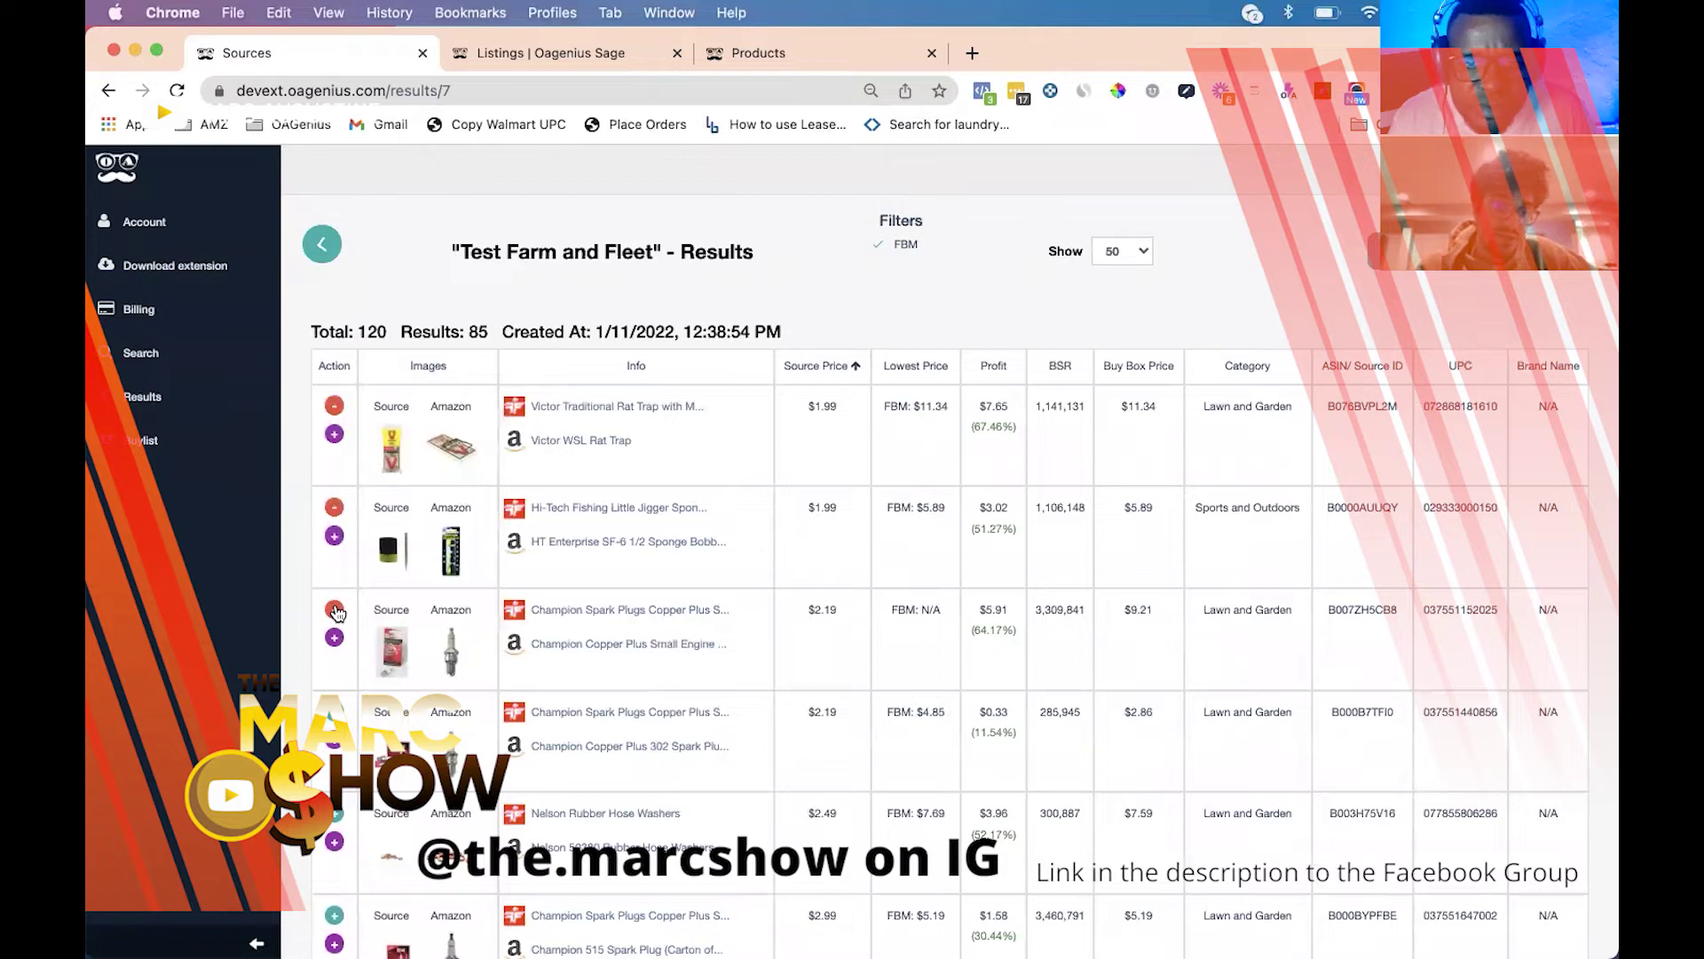
left_click(334, 439)
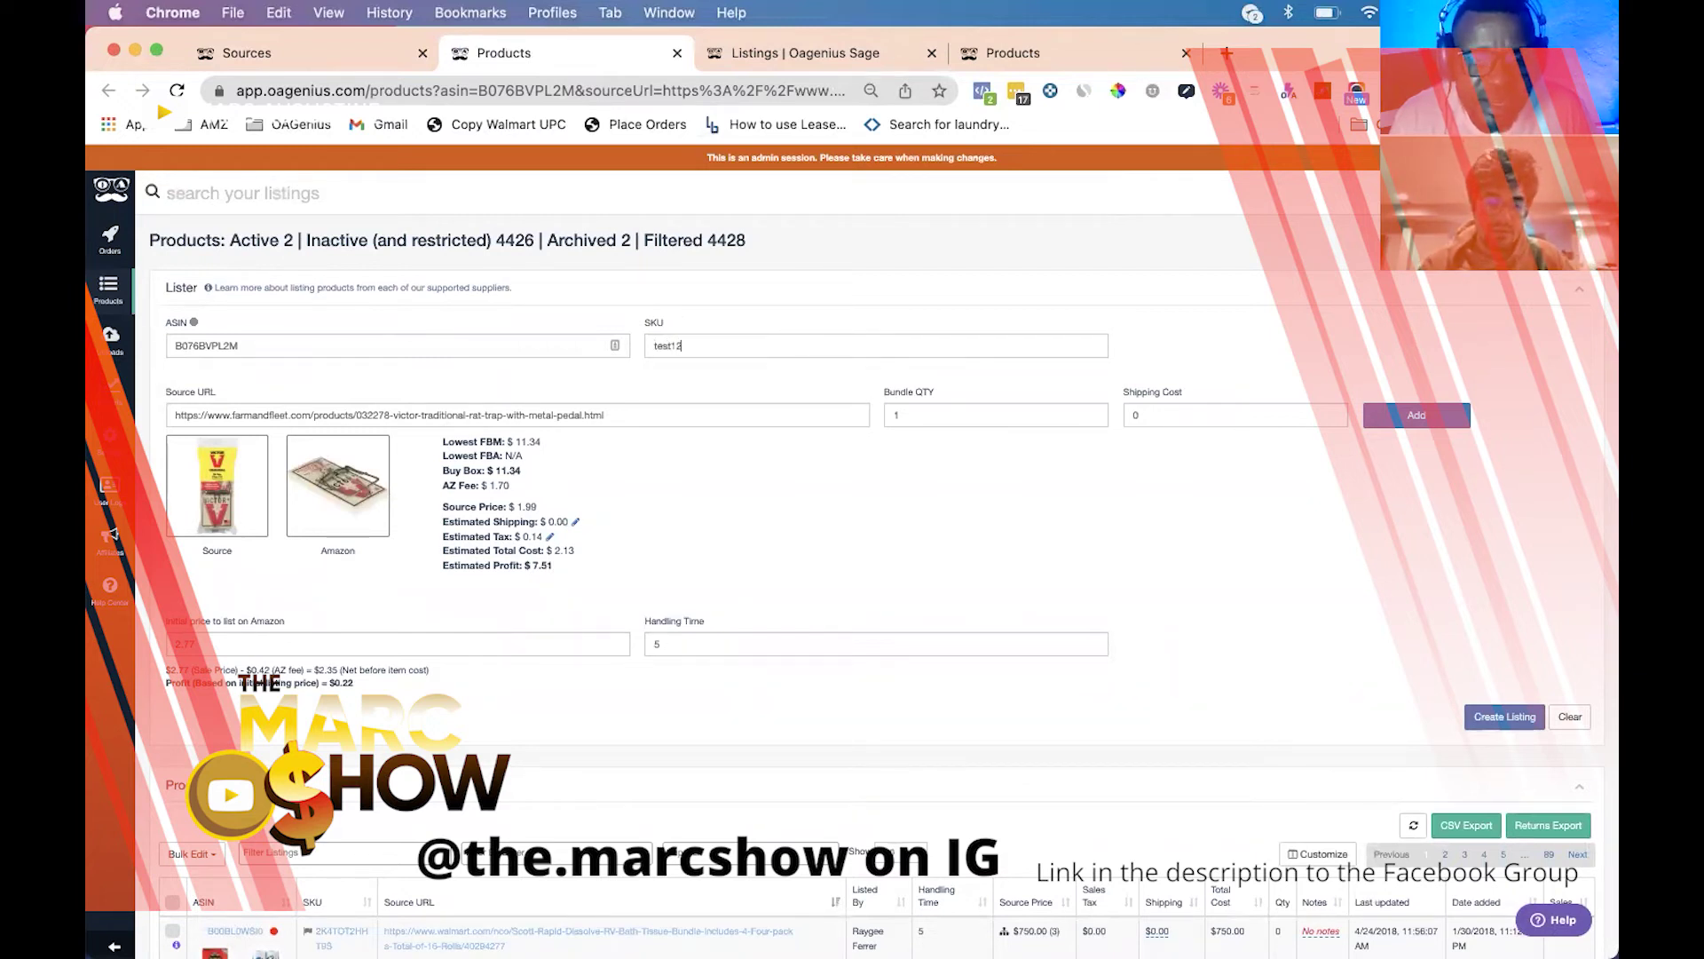
Step: Complete the rat trap's SKU as test123 and go back to the Farm and Fleet results
type("3")
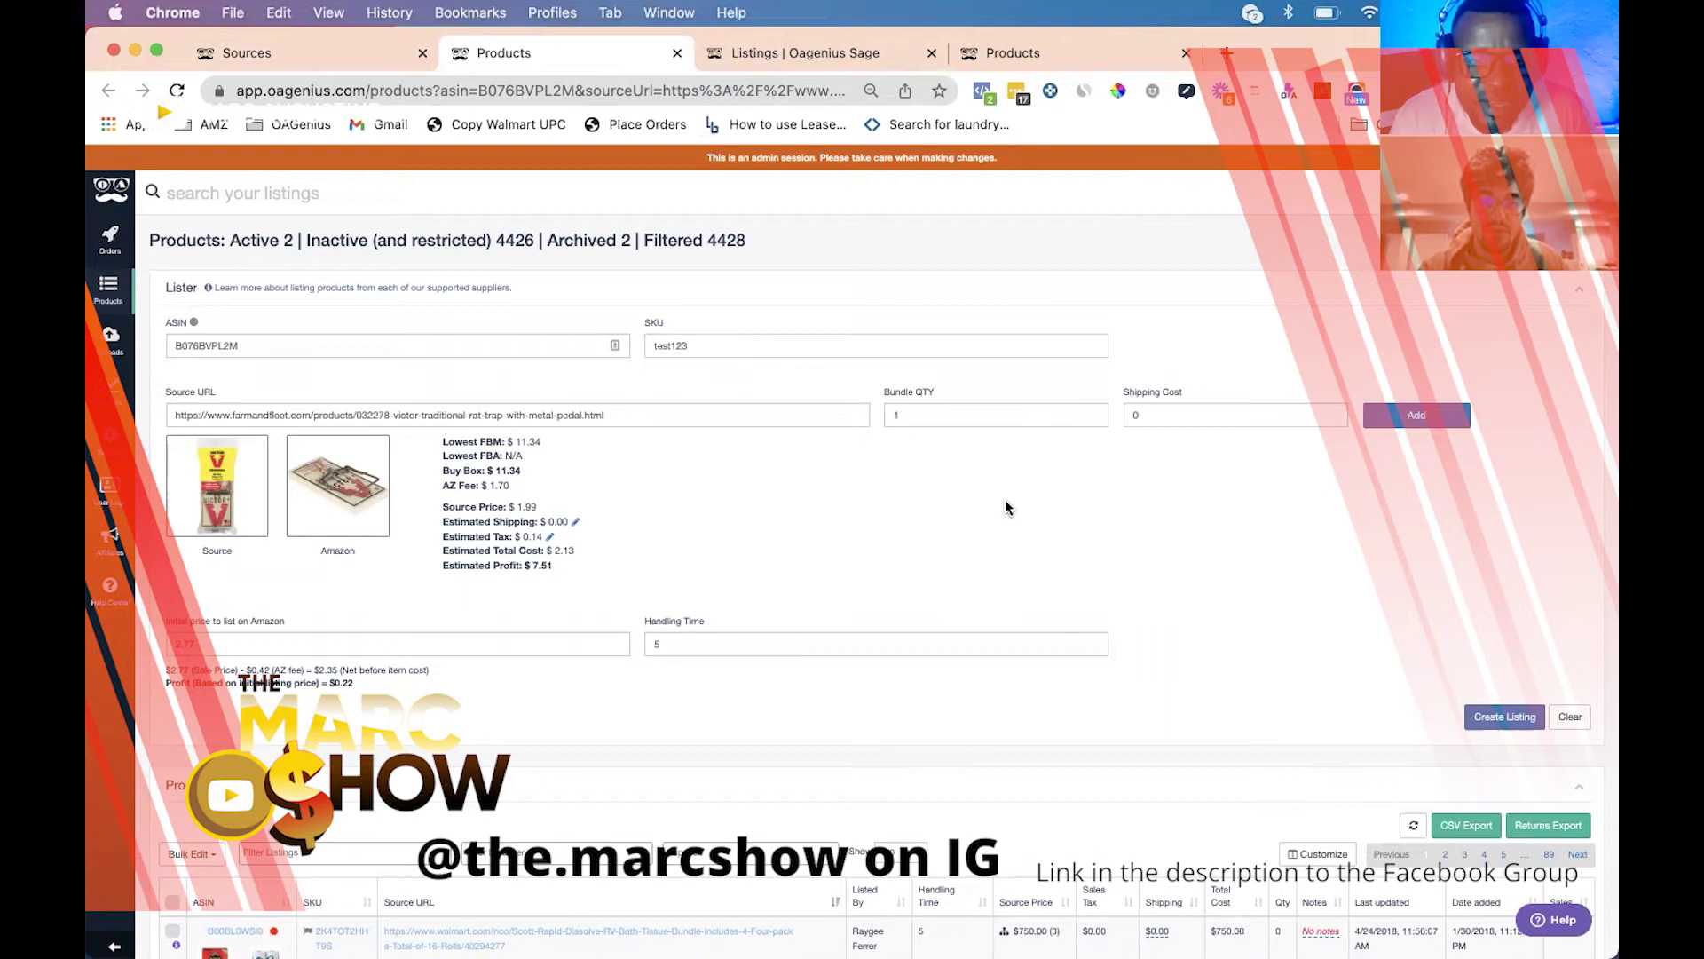
left_click(315, 55)
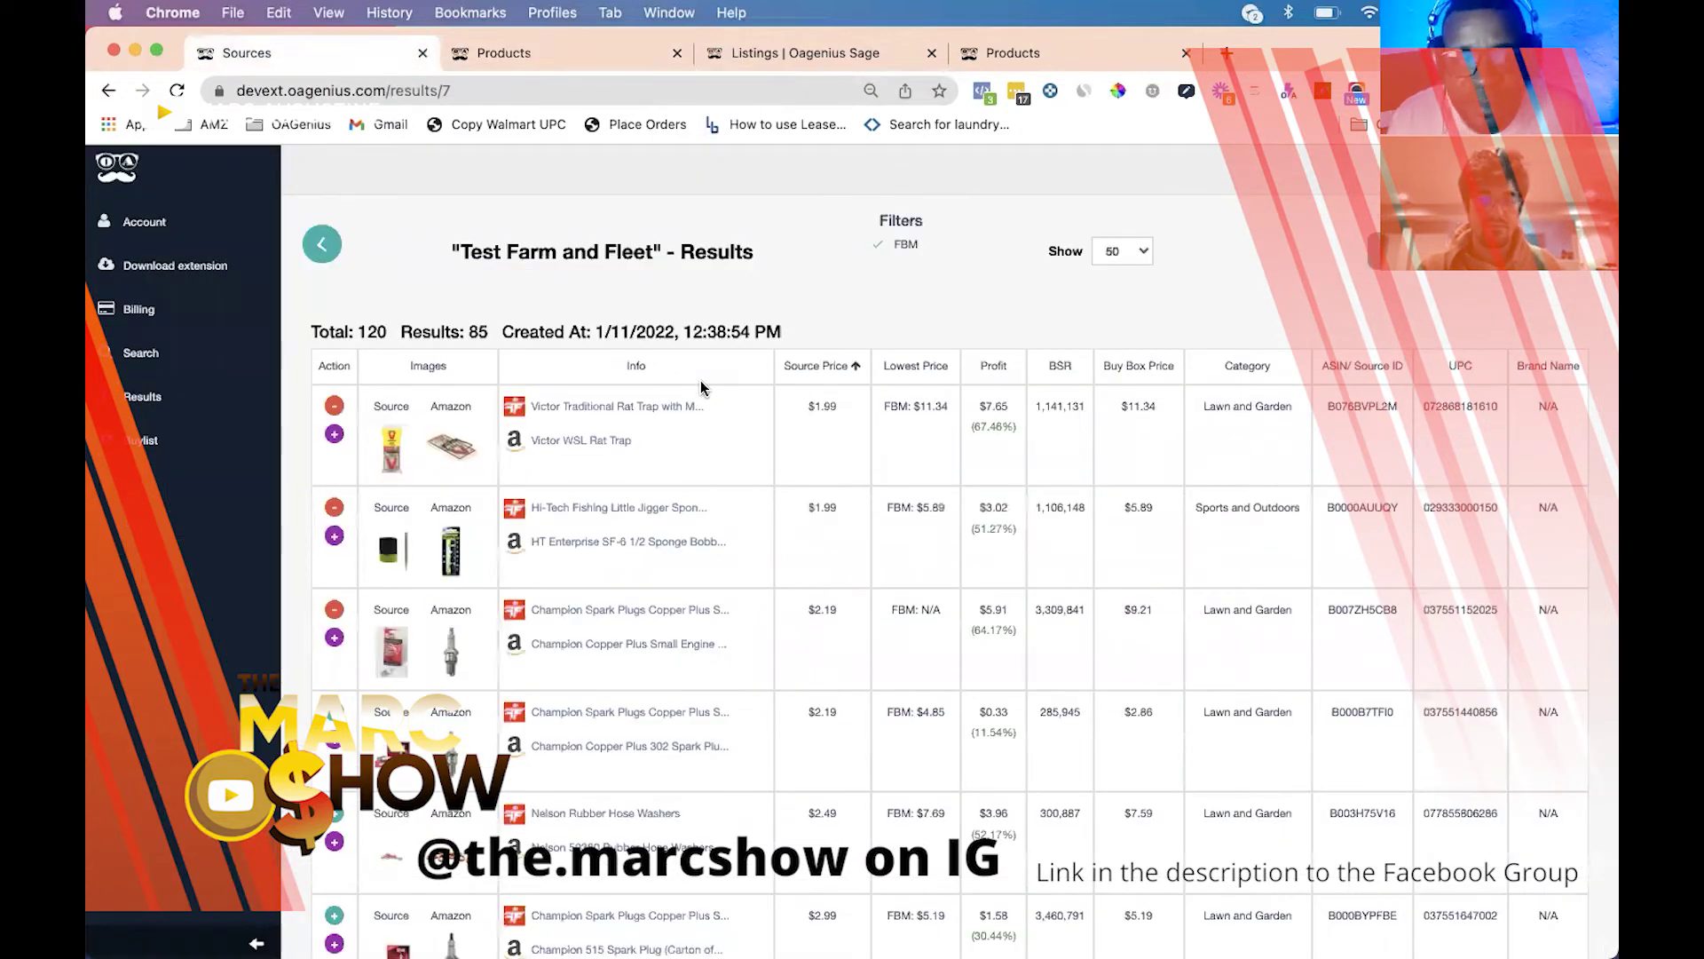